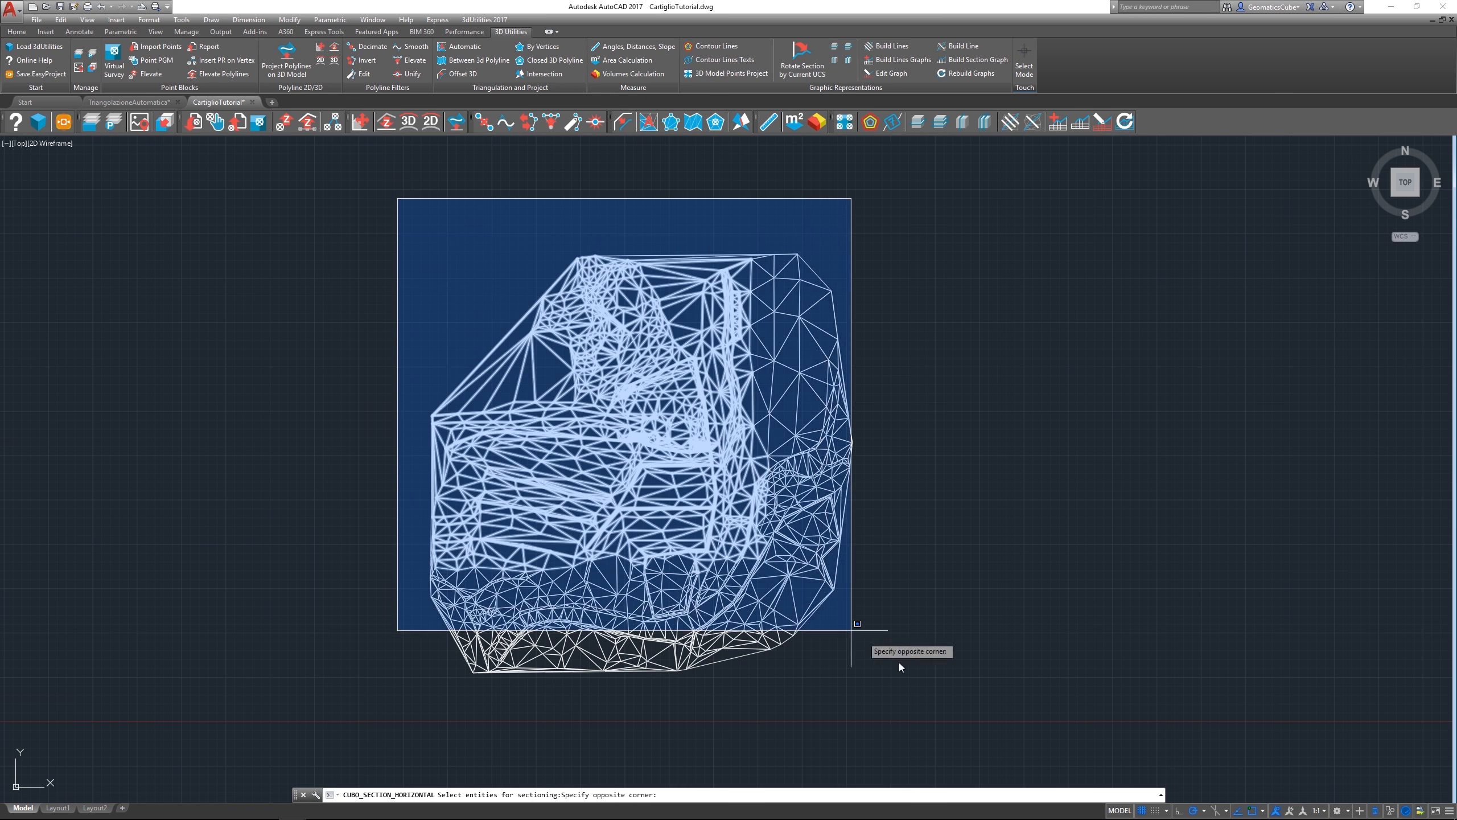
Cut the whole terrain mesh with a horizontal section at elevation 220.28 picked from a mesh point, output as polylines.
click(958, 705)
key(Return)
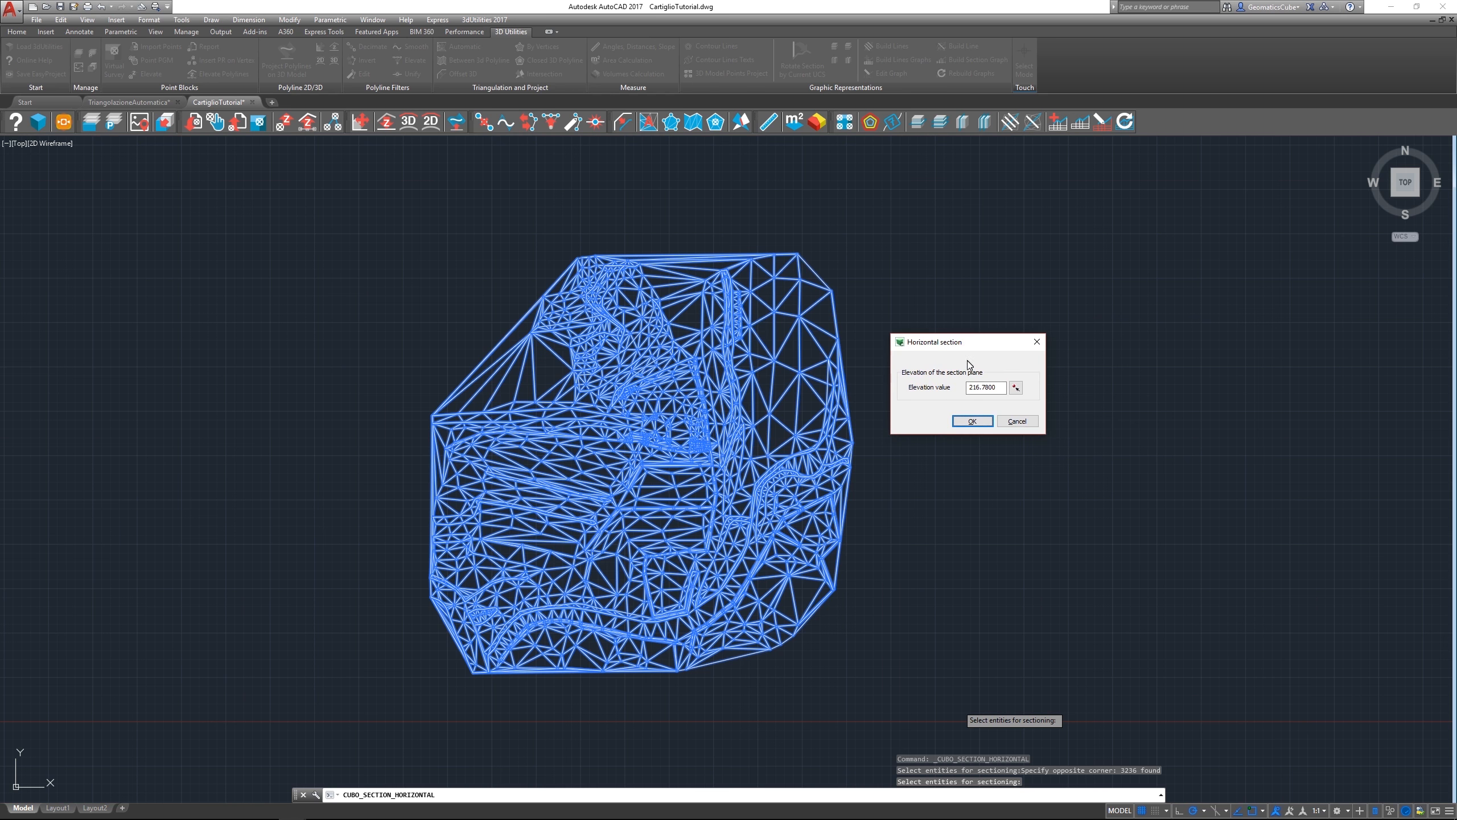
click(1000, 386)
drag(999, 386, 938, 387)
click(1016, 388)
click(613, 451)
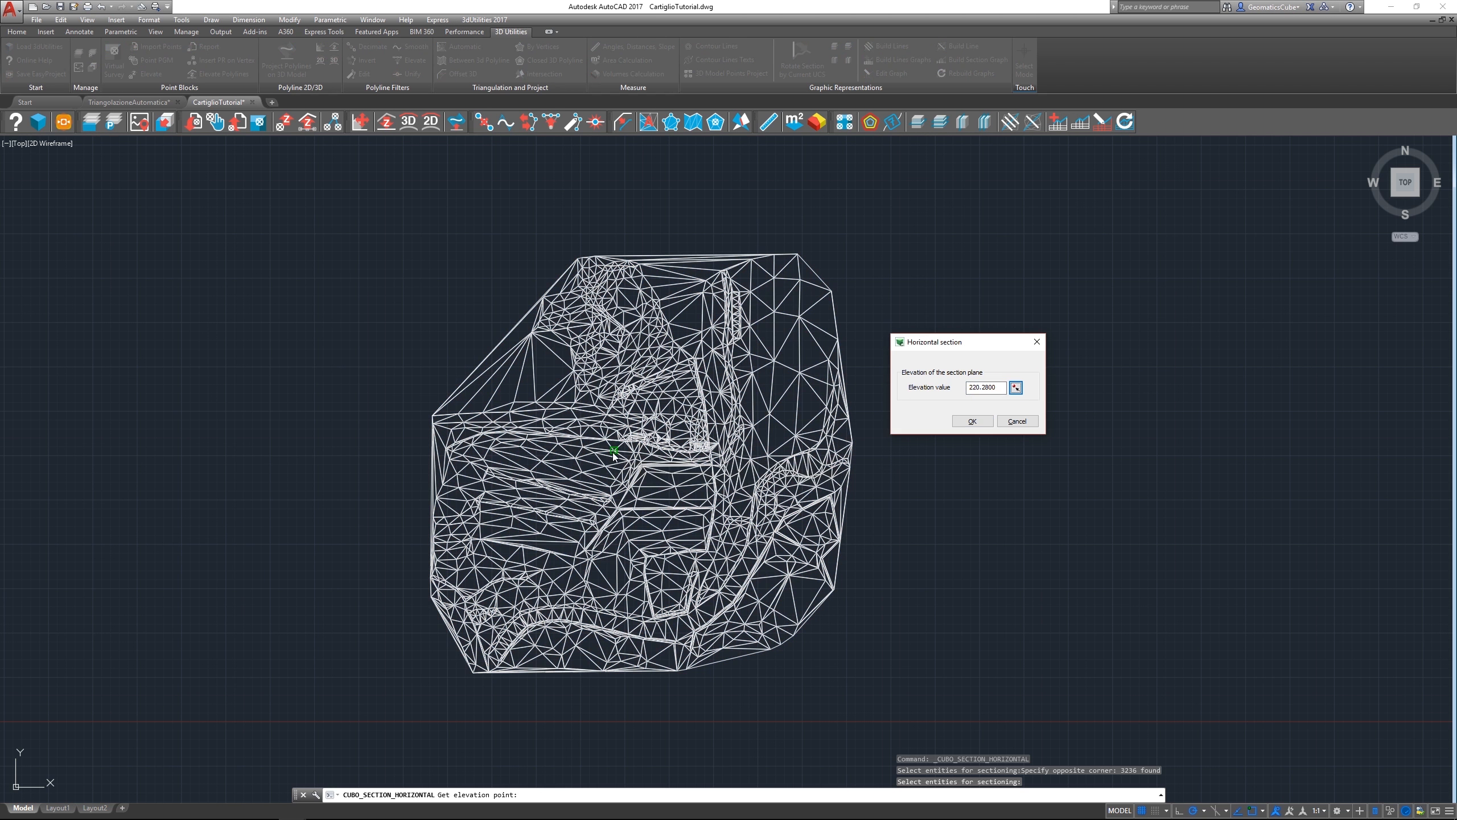
click(978, 422)
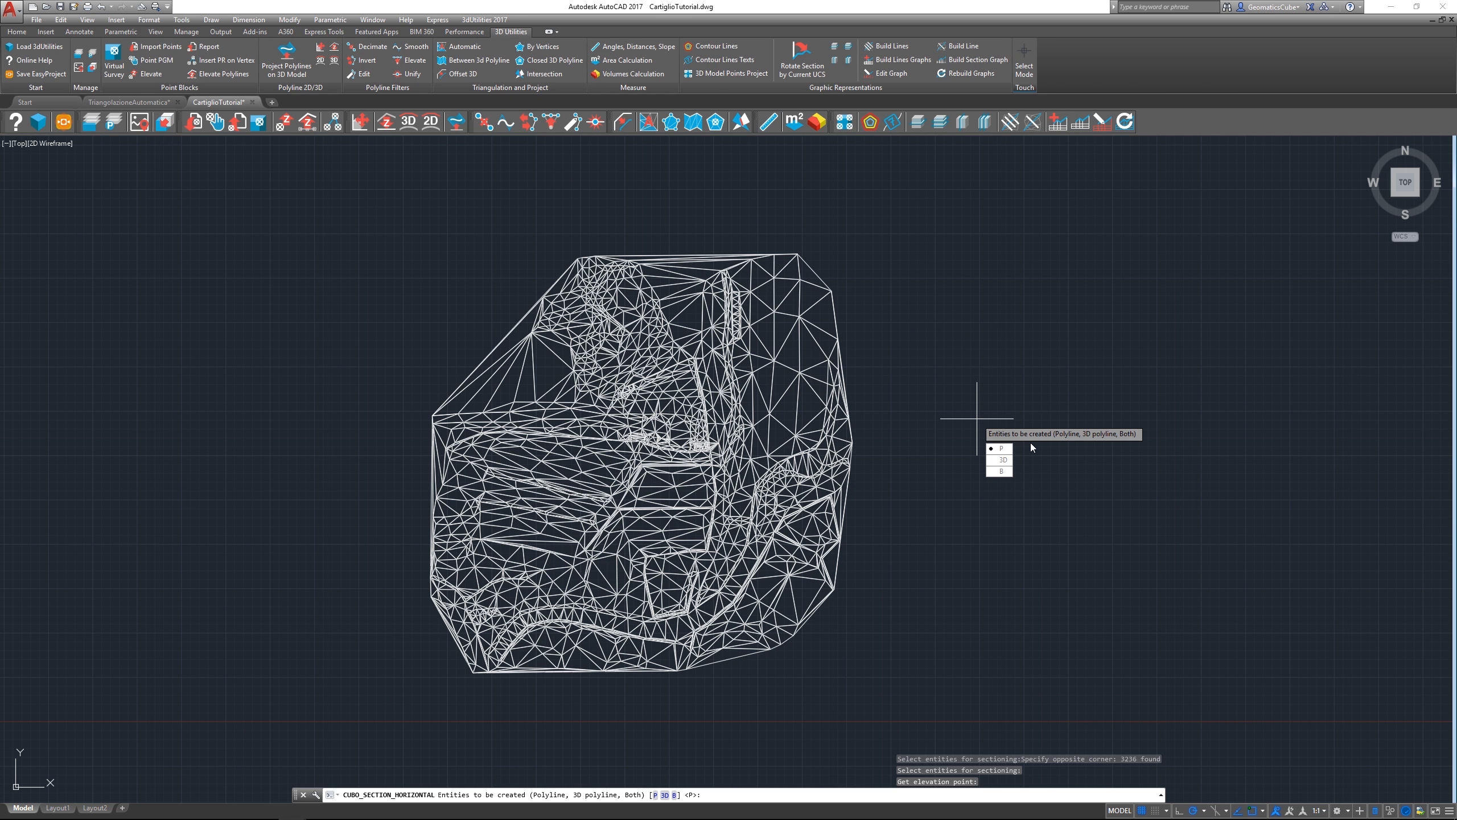
click(1001, 448)
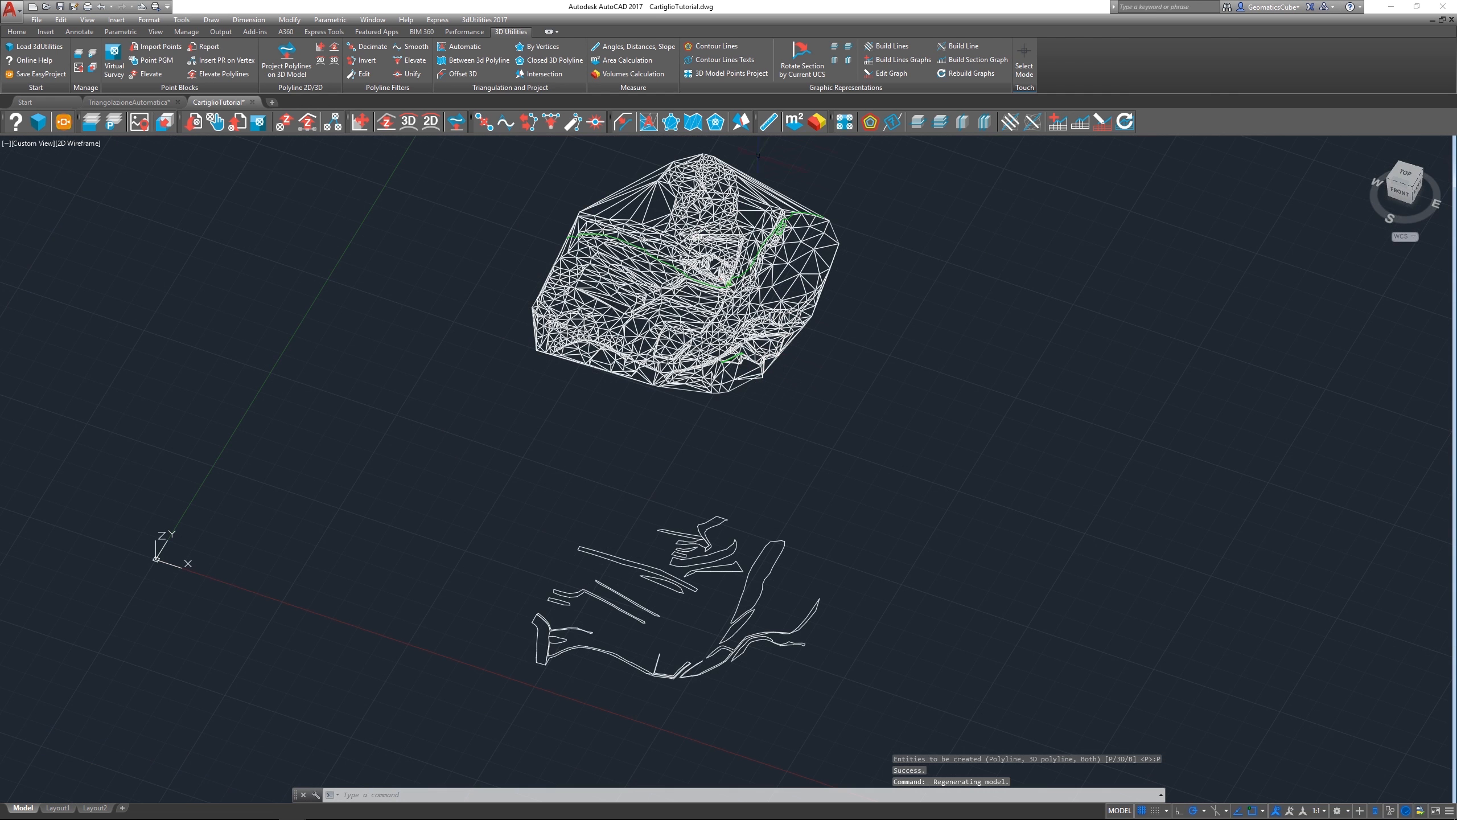
Undo the view change and the single horizontal section.
scroll(759, 164, up, 4)
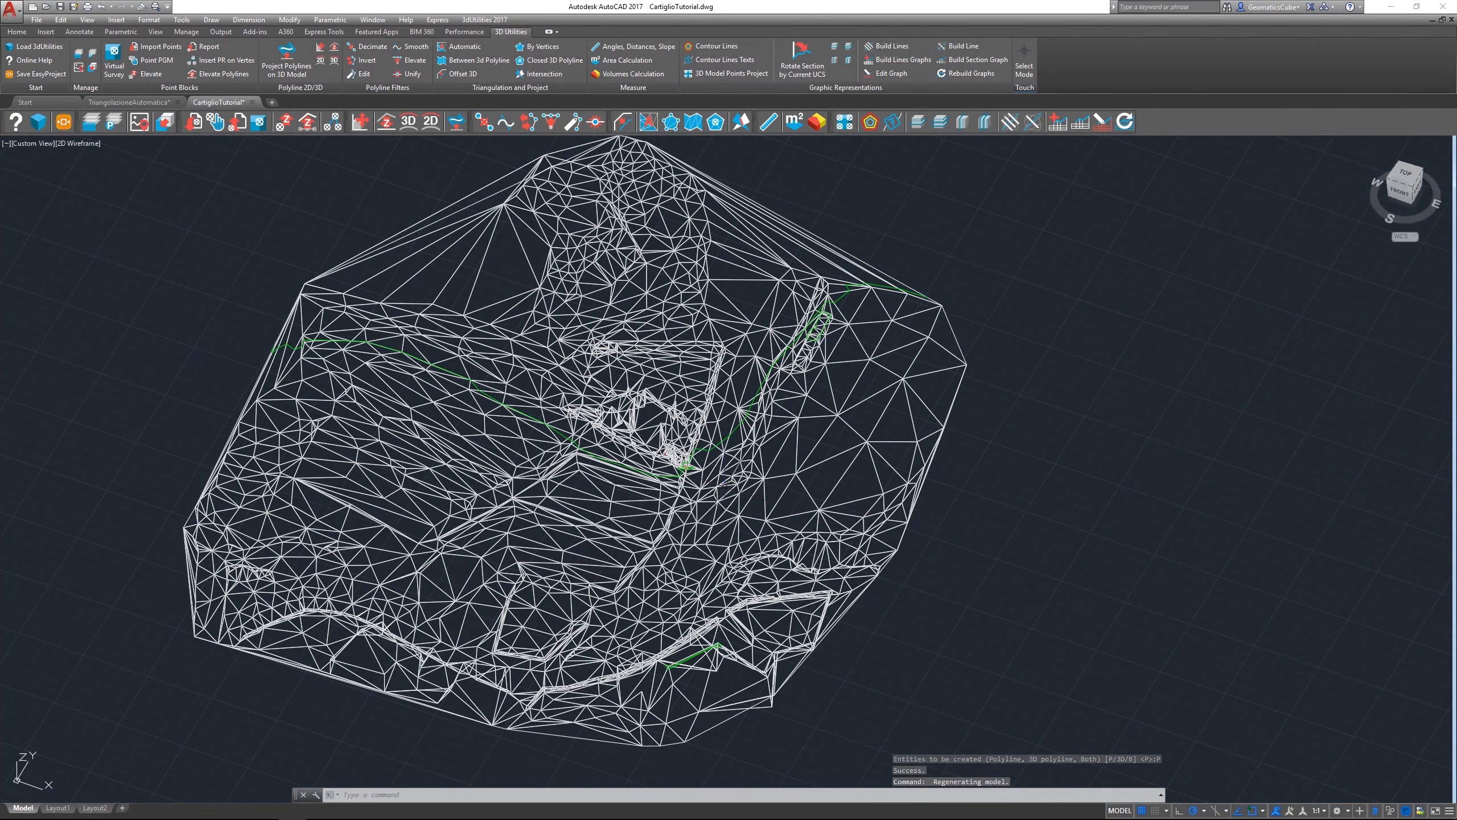
key(ctrl+z)
key(ctrl+z)
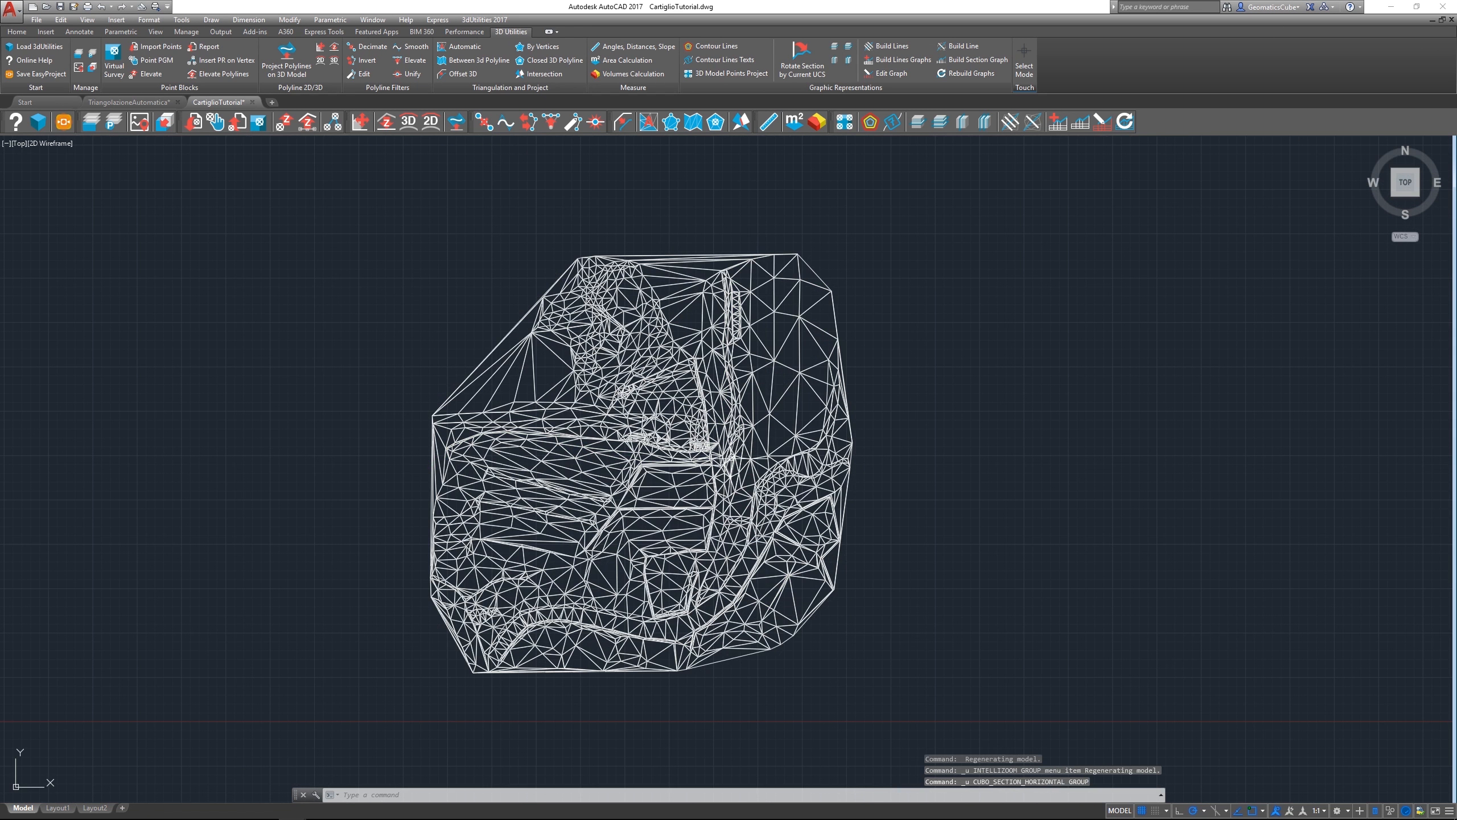
Create multiple horizontal sections of the whole mesh from picked elevation 215.82 with a step of 5, output as polylines.
click(846, 52)
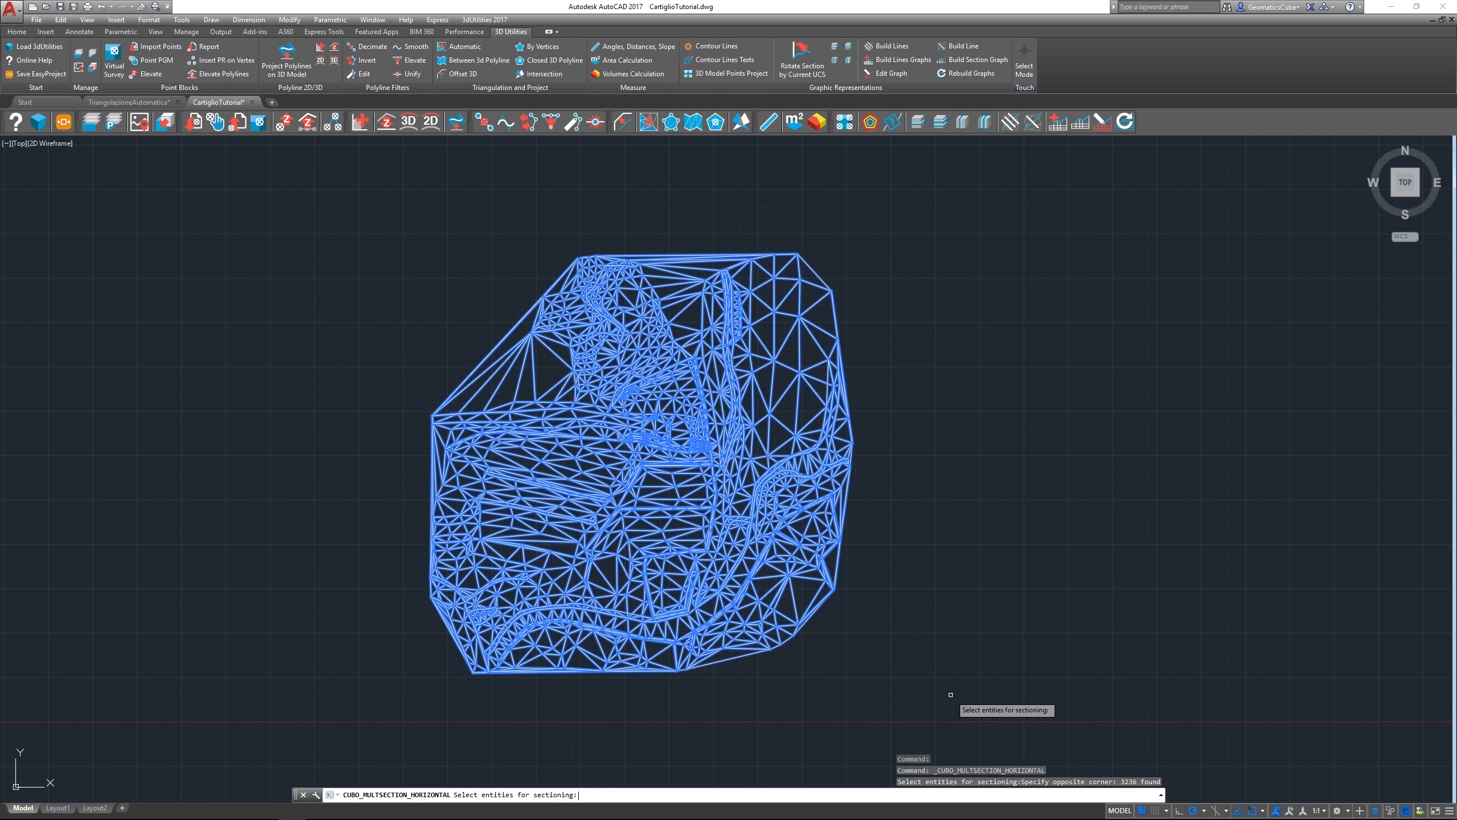
key(Return)
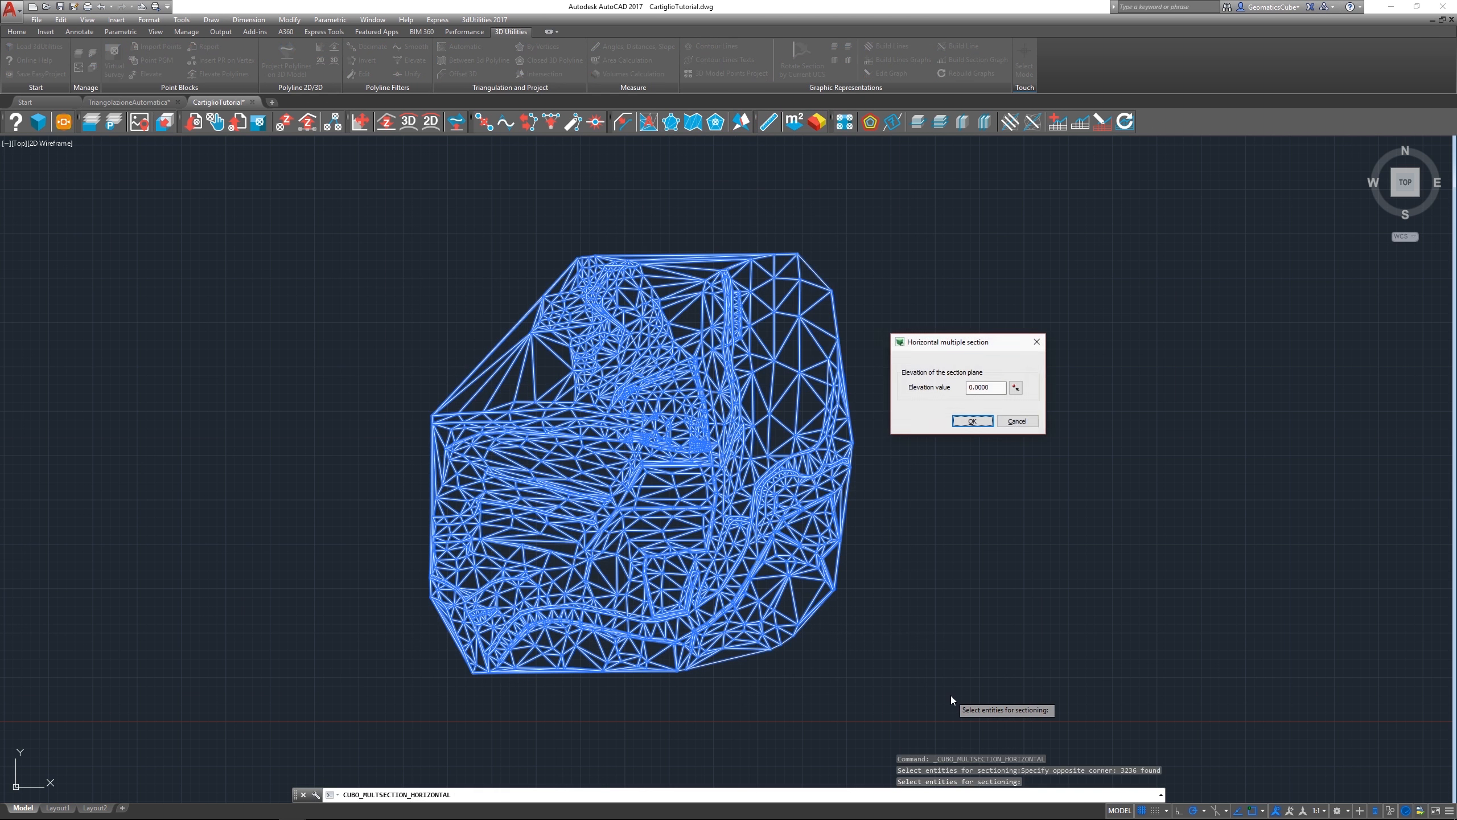
click(1017, 389)
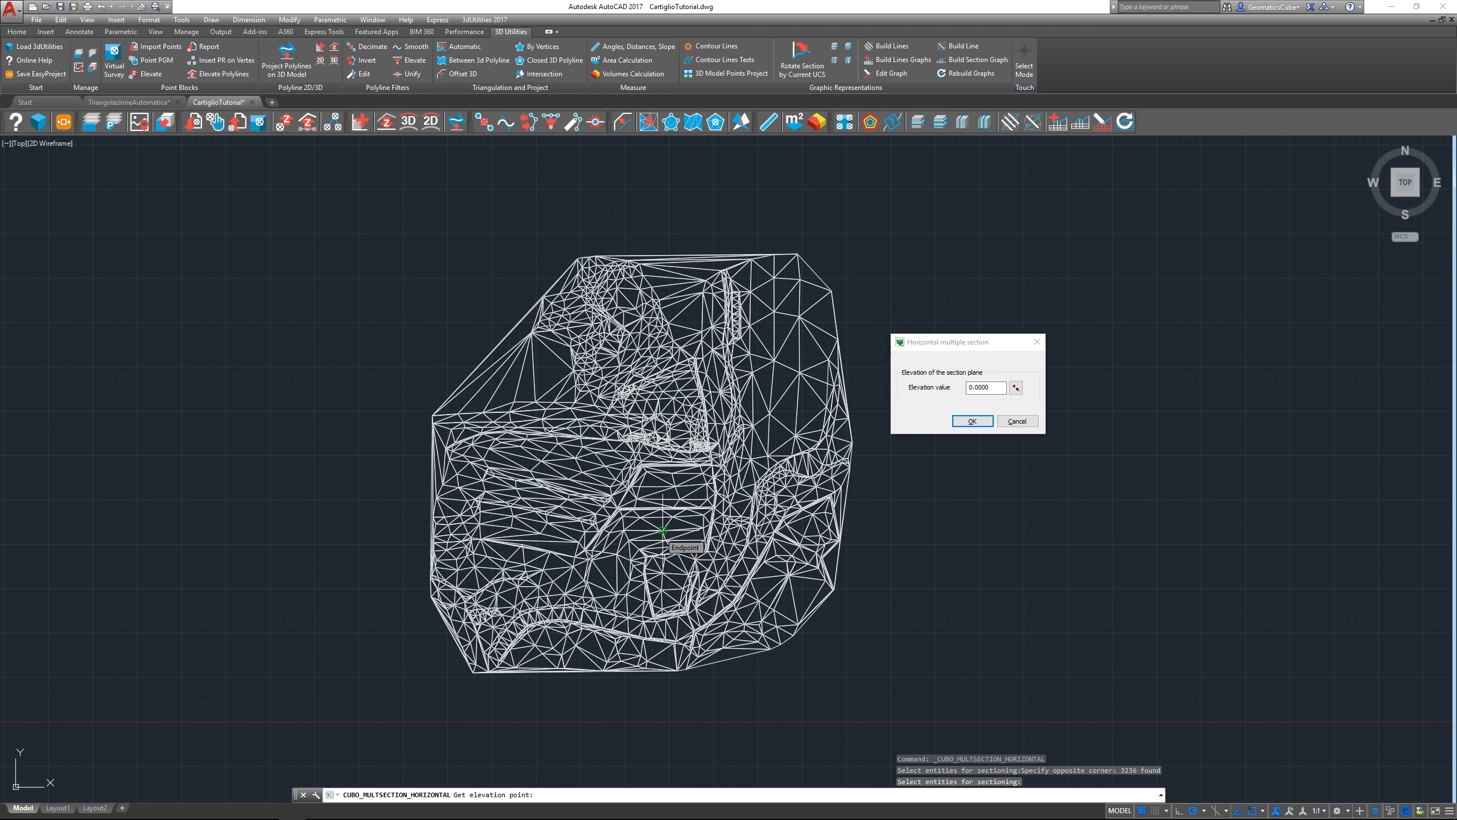
click(662, 531)
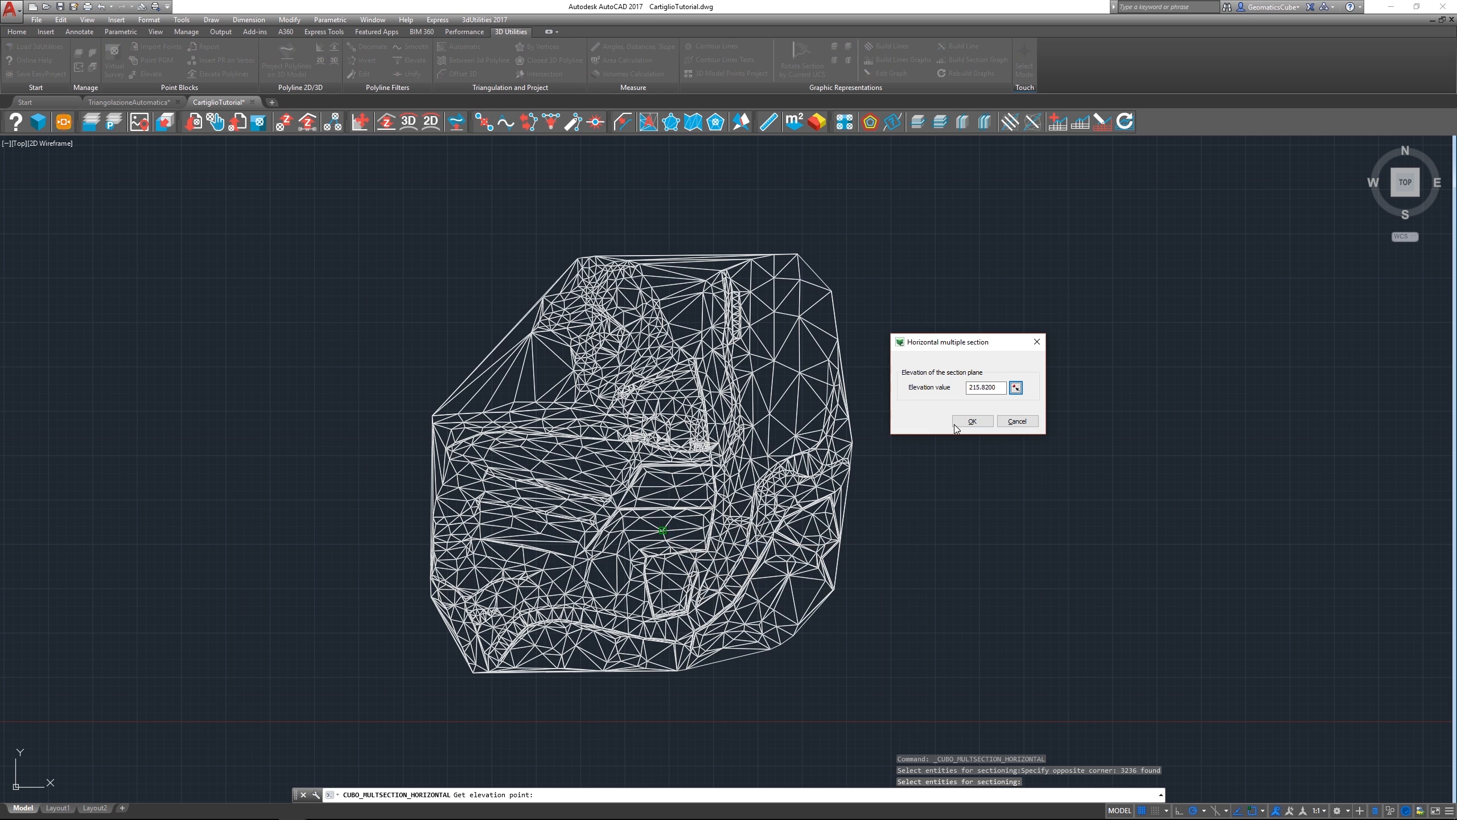
click(969, 421)
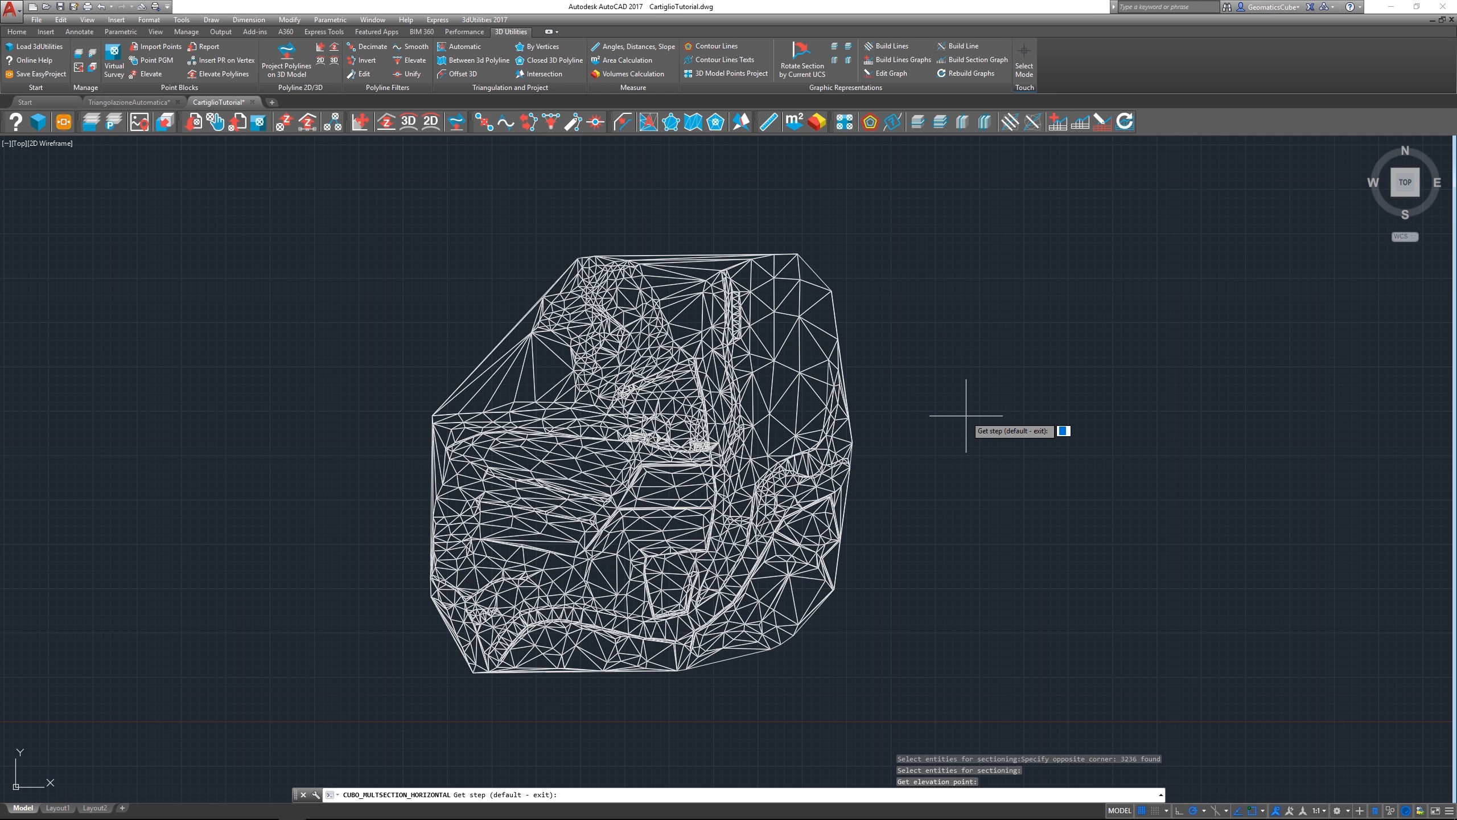
text(5)
key(Return)
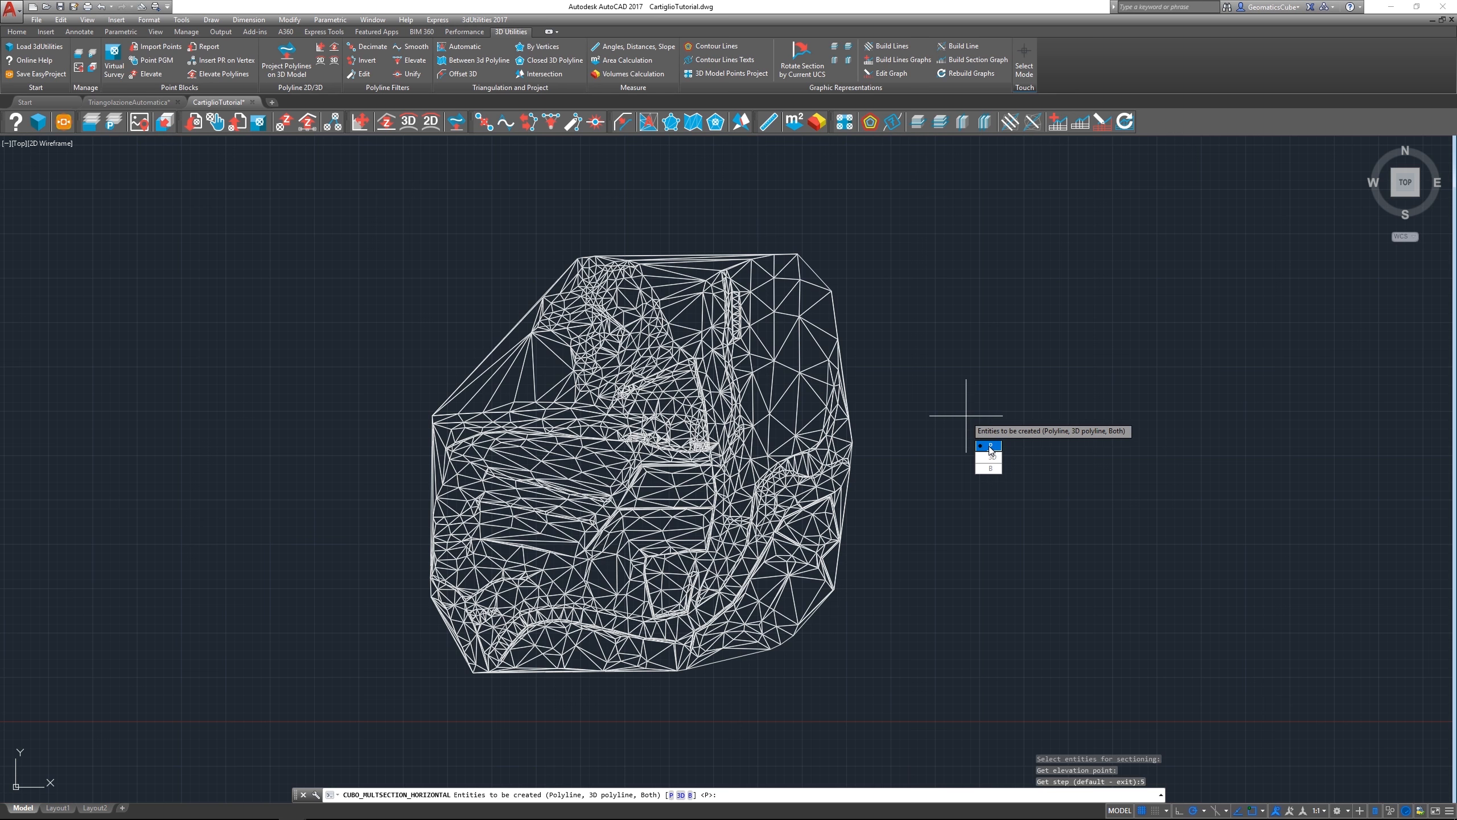
click(989, 447)
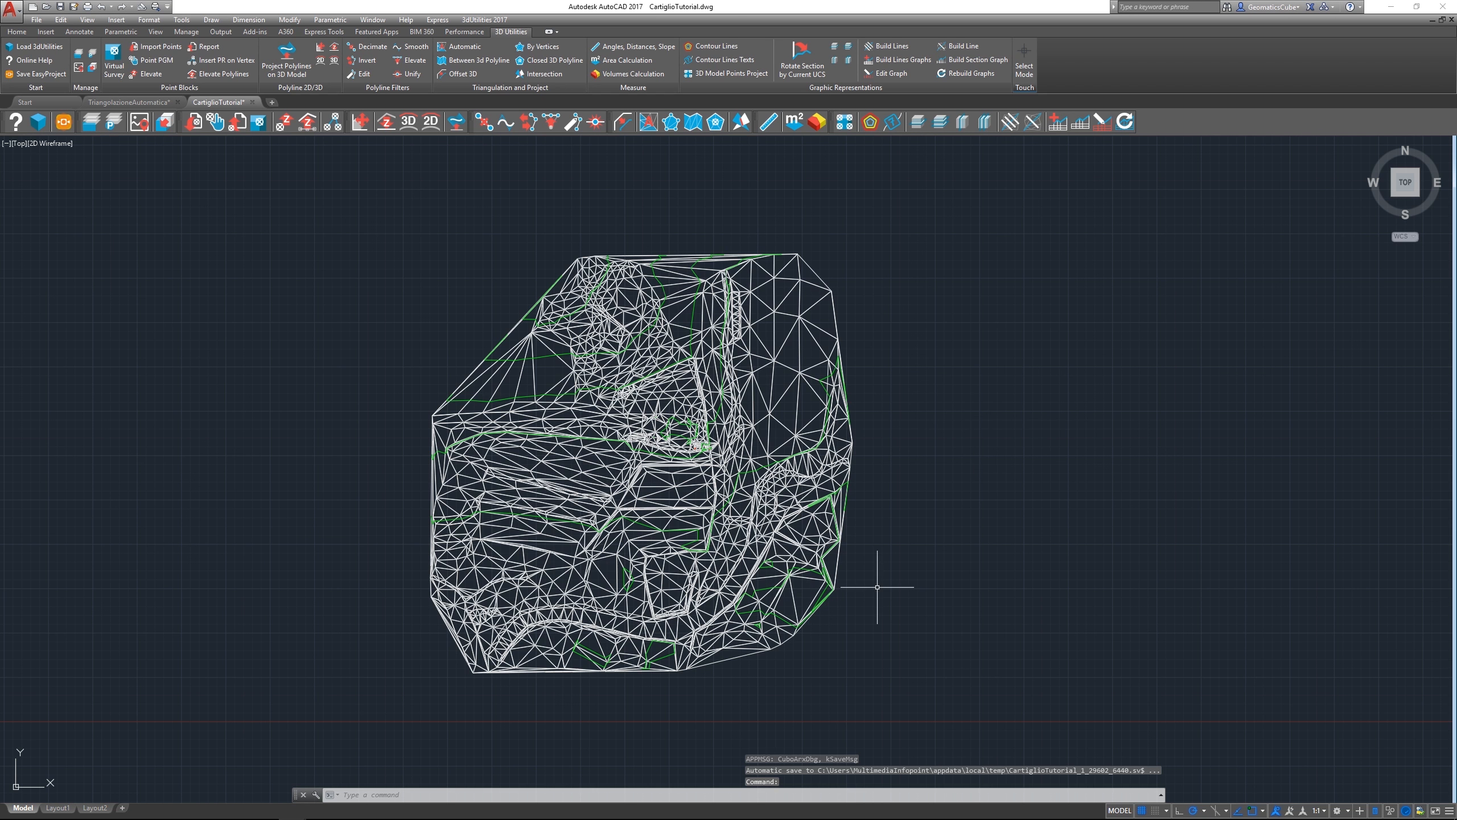
Undo the multiple horizontal sections on the mesh.
scroll(710, 270, up, 2)
scroll(710, 270, down, 2)
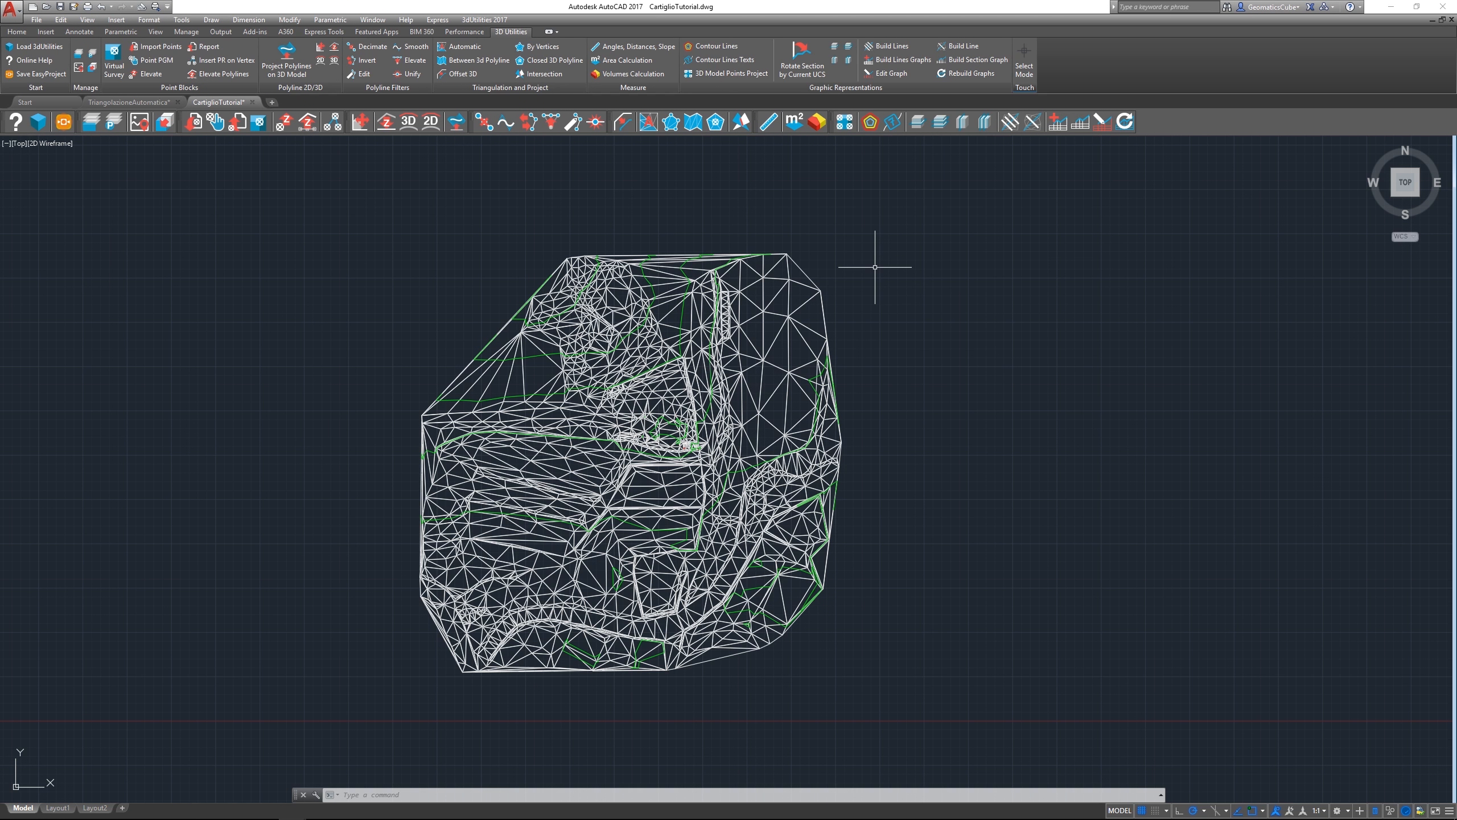
key(ctrl+z)
key(ctrl+z)
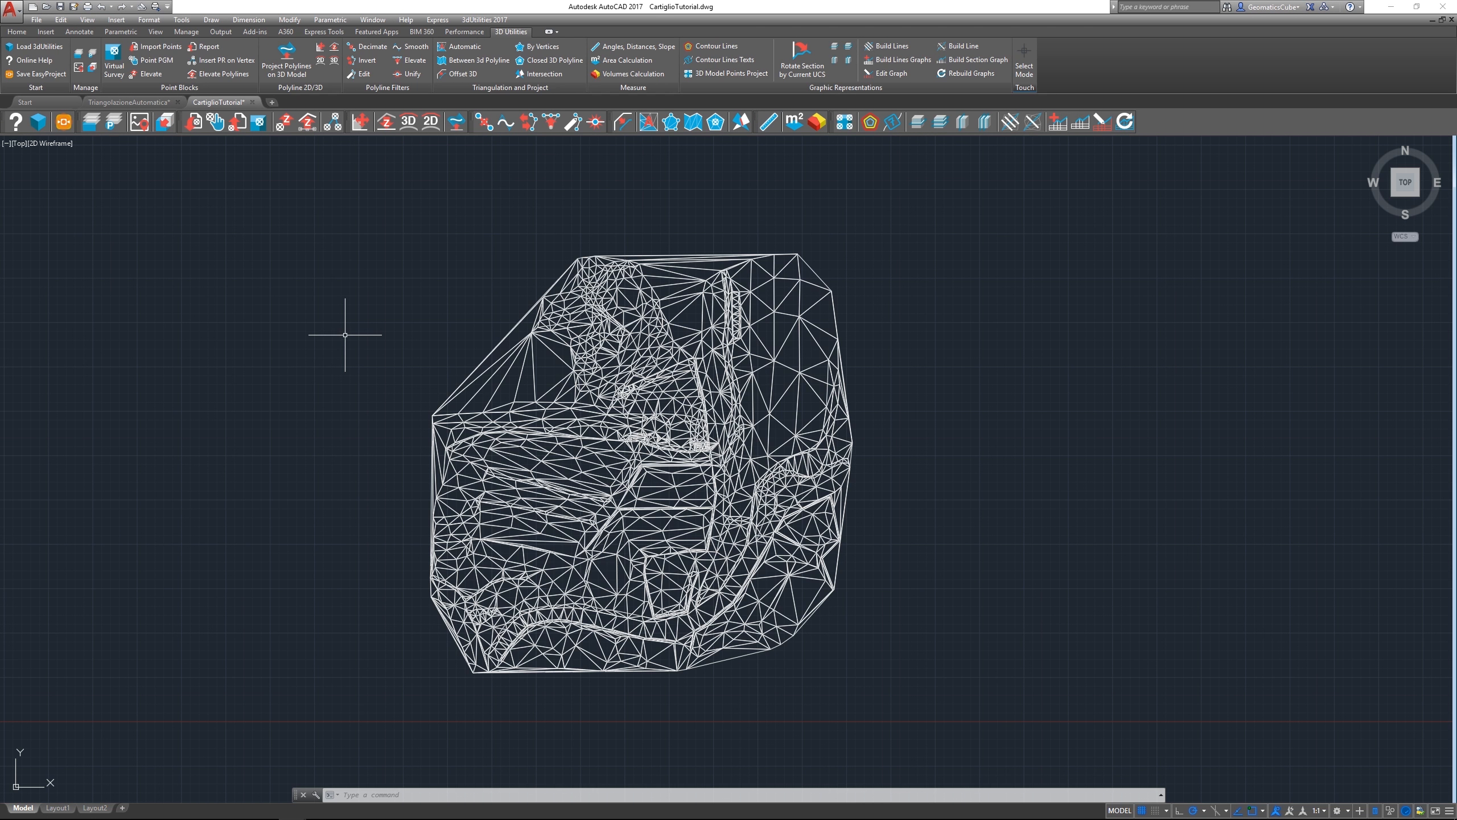
Draw a straight north-south polyline through the middle of the mesh, extending beyond its upper and lower edges.
text(2p)
key(Return)
text(polu)
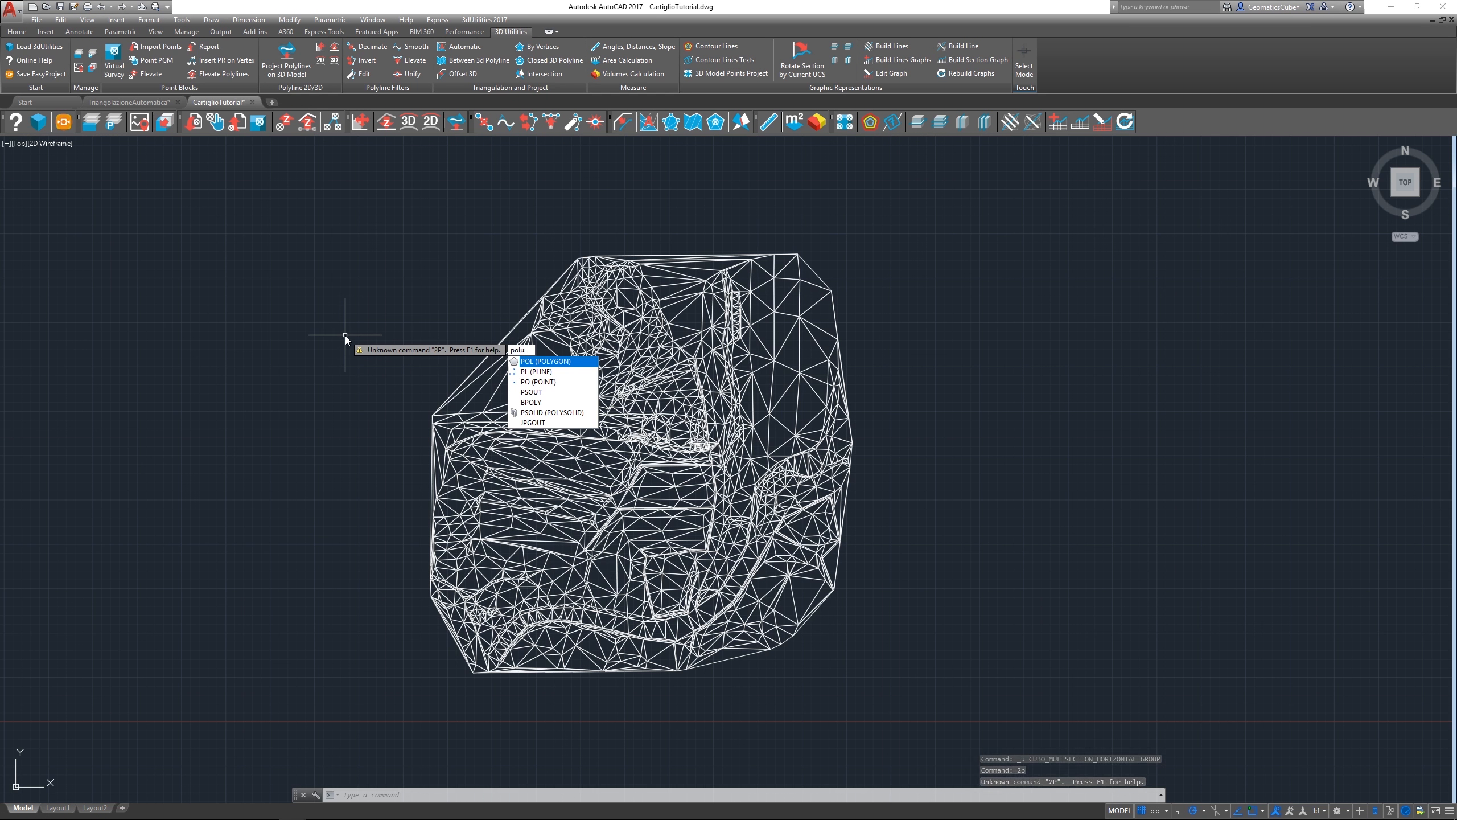
key(Down)
key(Return)
click(637, 218)
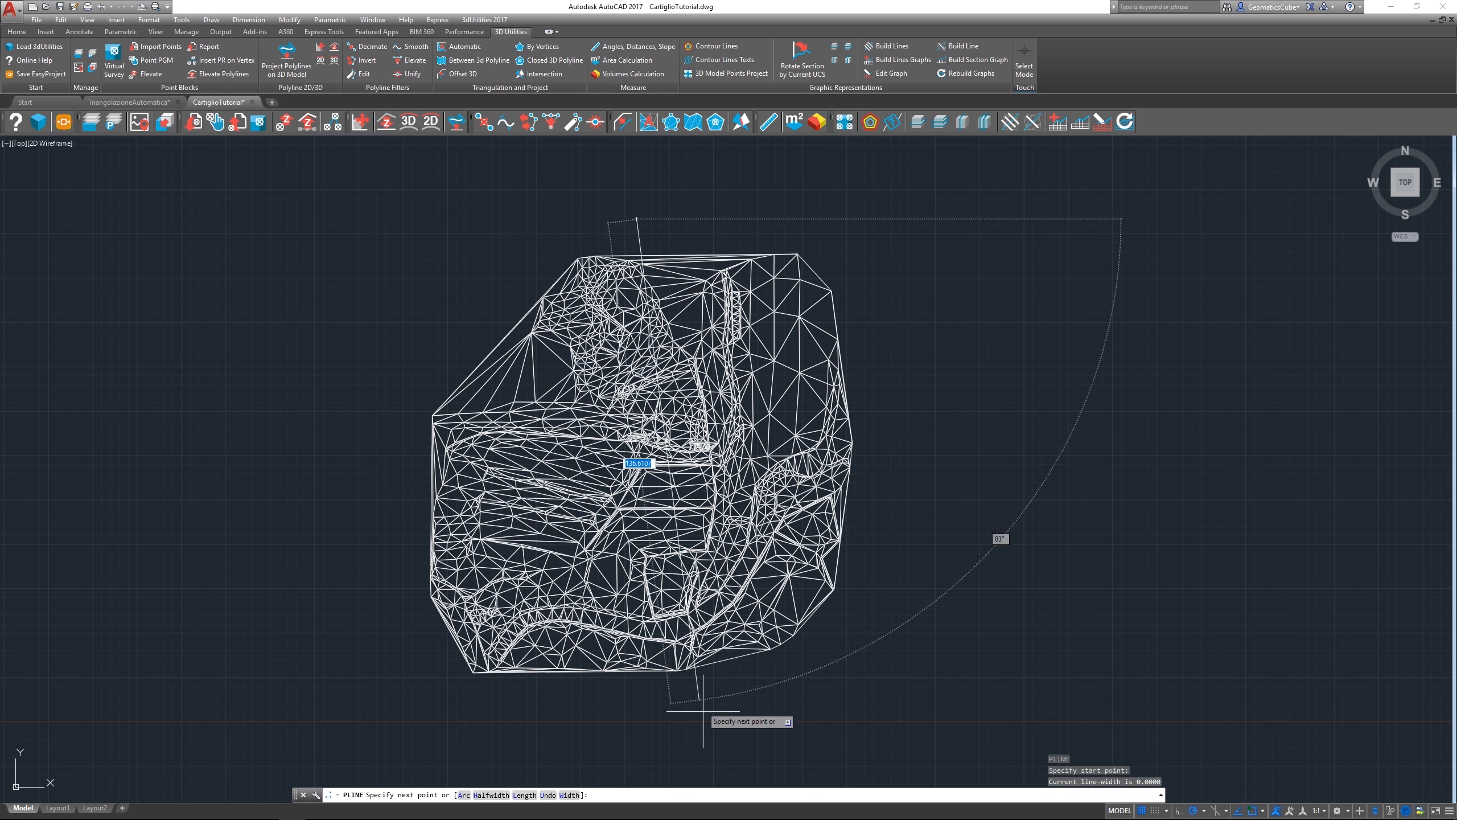
click(637, 714)
key(Return)
Change the color of the new section-line polyline to Red.
click(637, 677)
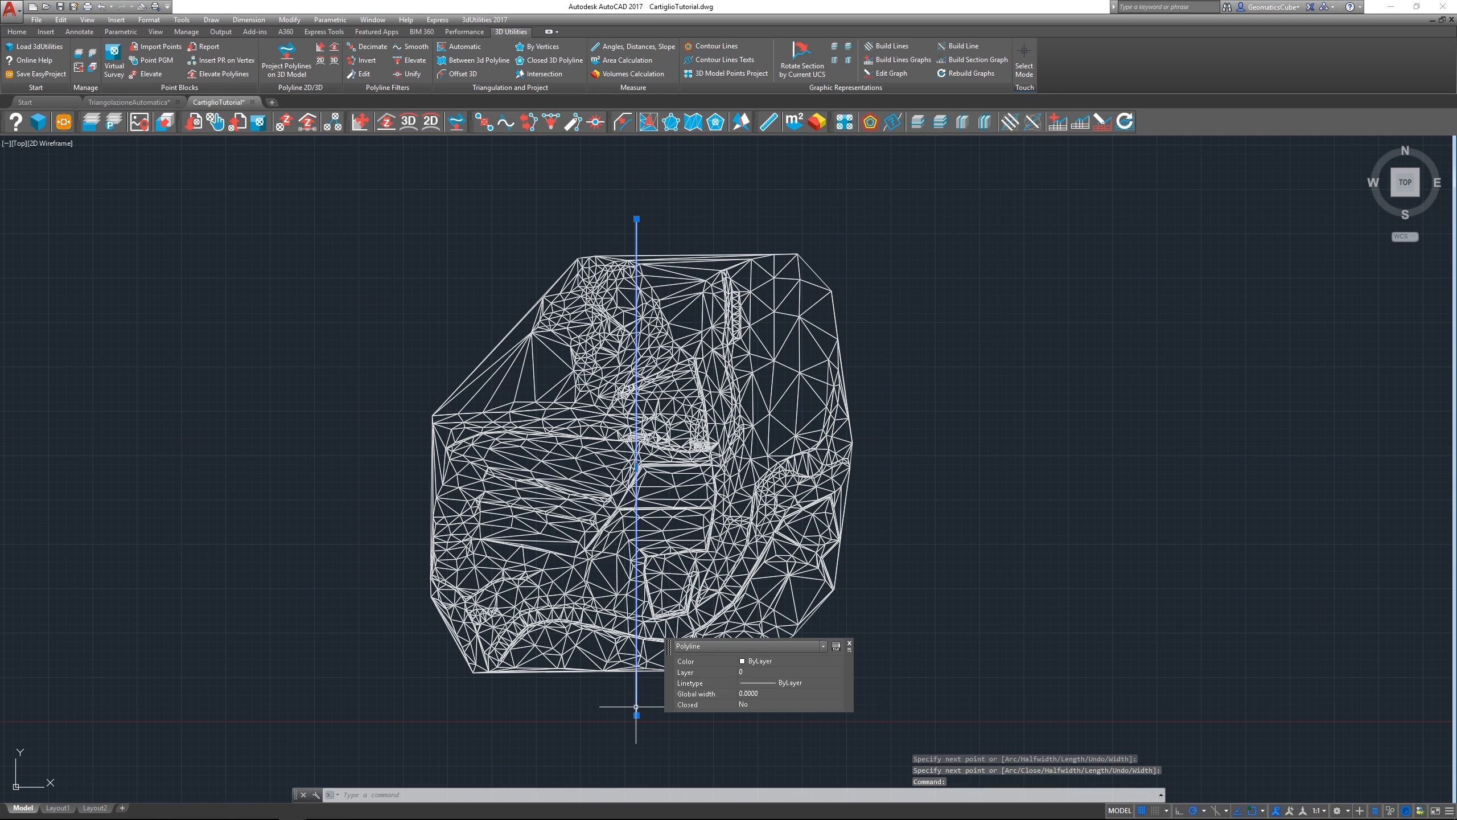
click(837, 661)
click(769, 693)
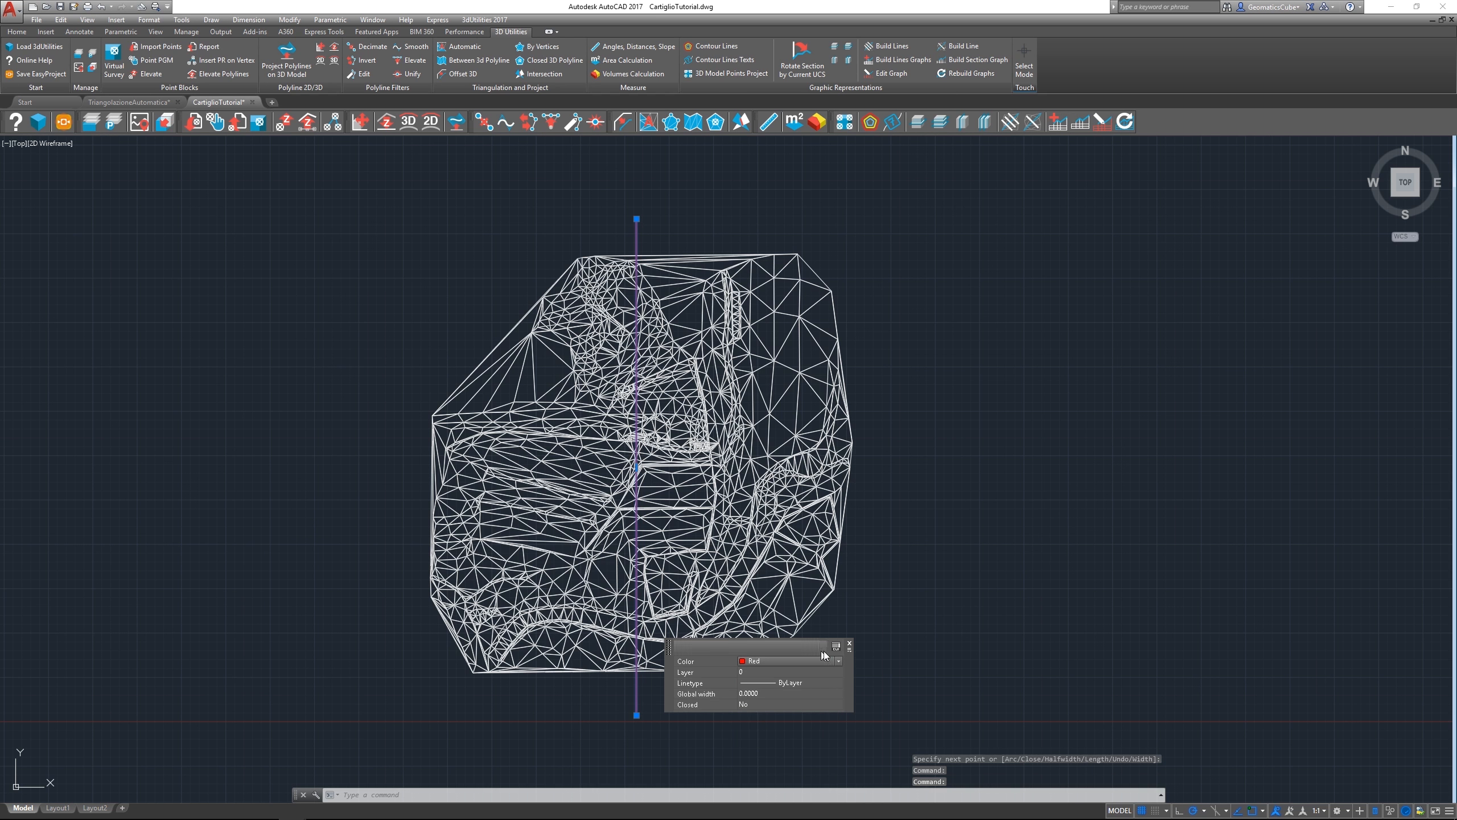
key(Escape)
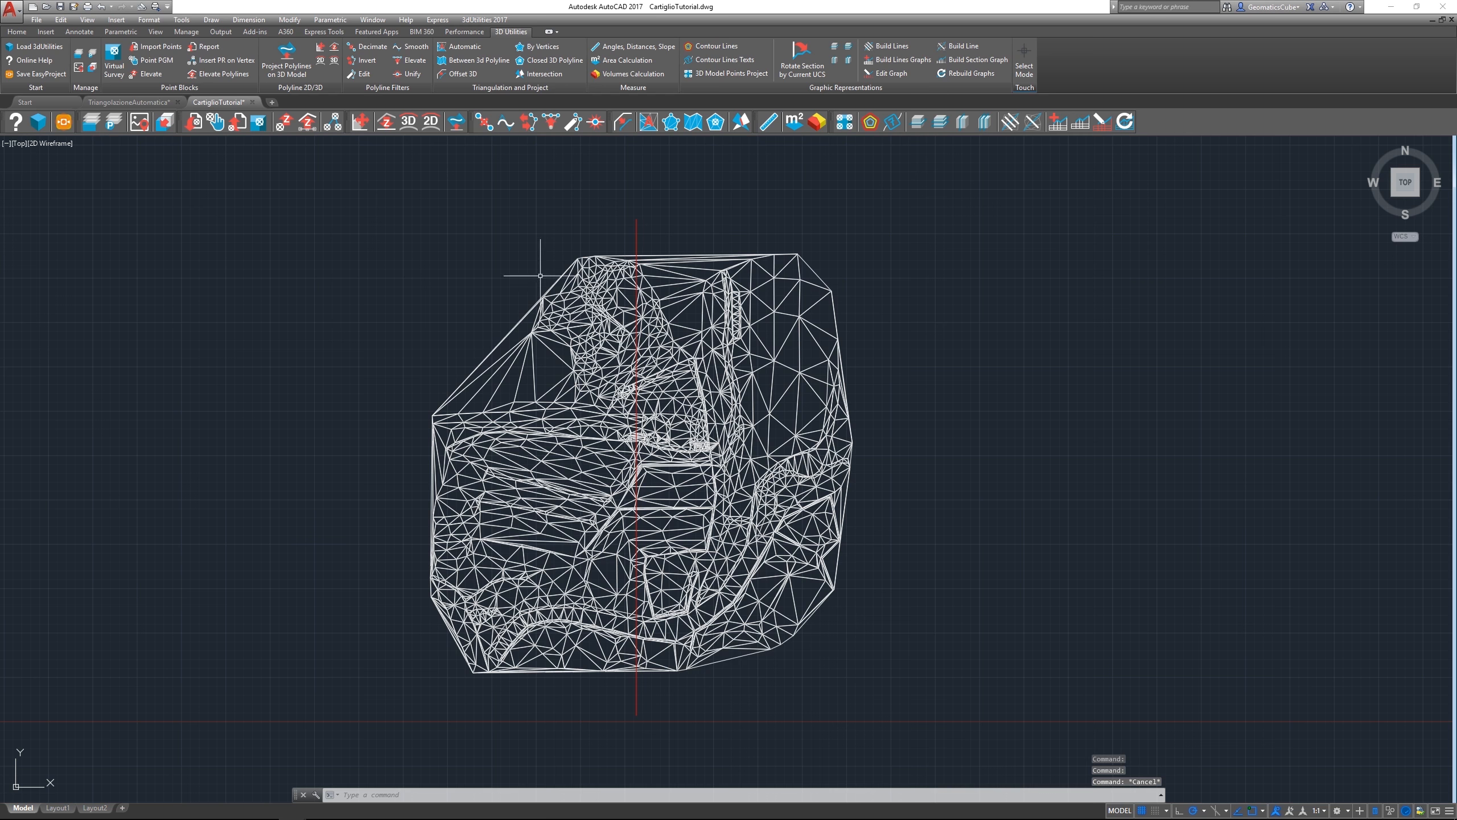
Create a vertical section of the whole mesh along the red polyline, output as a polyline.
click(836, 63)
click(410, 214)
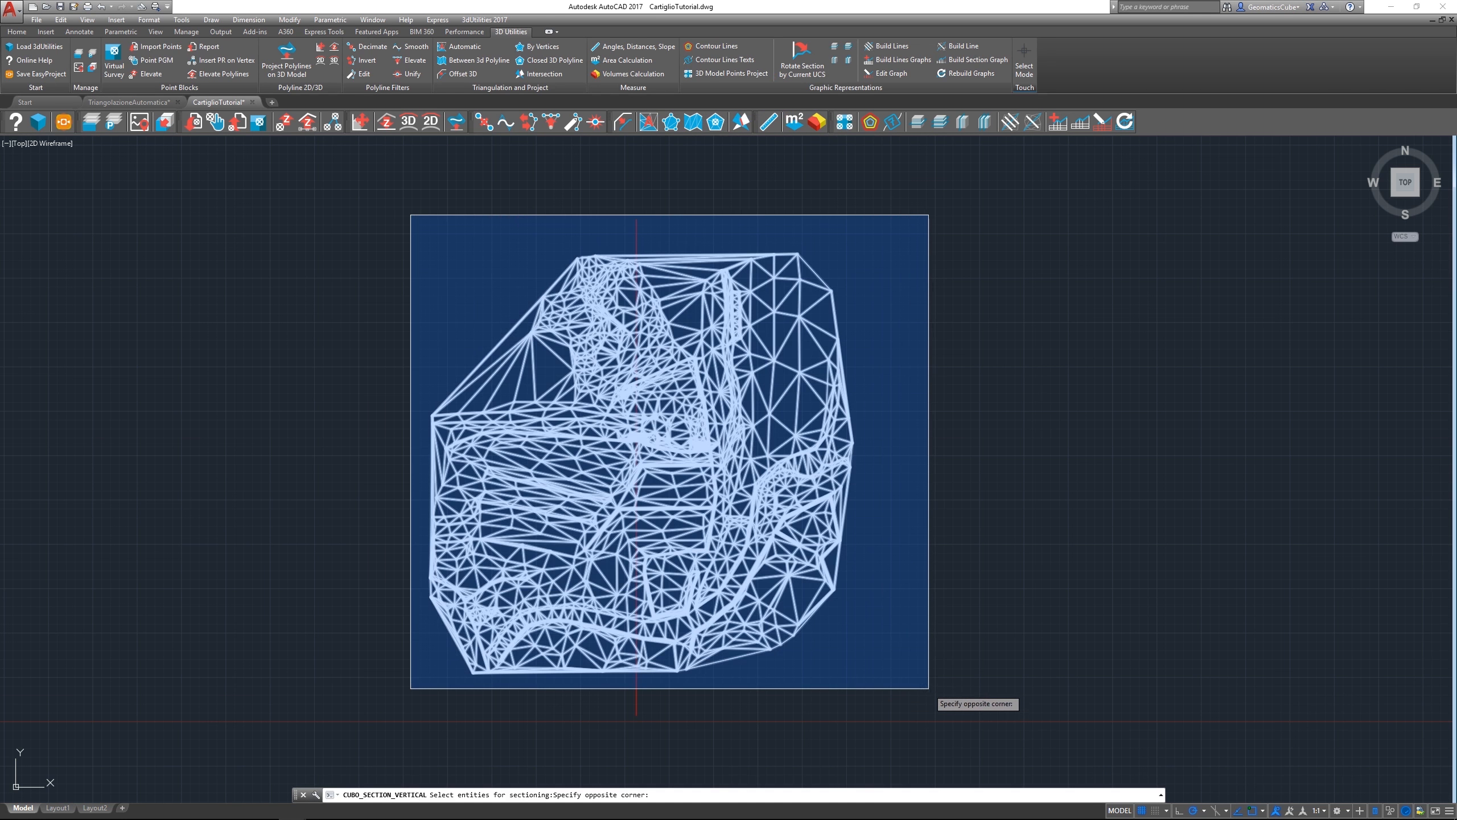
click(929, 687)
key(Return)
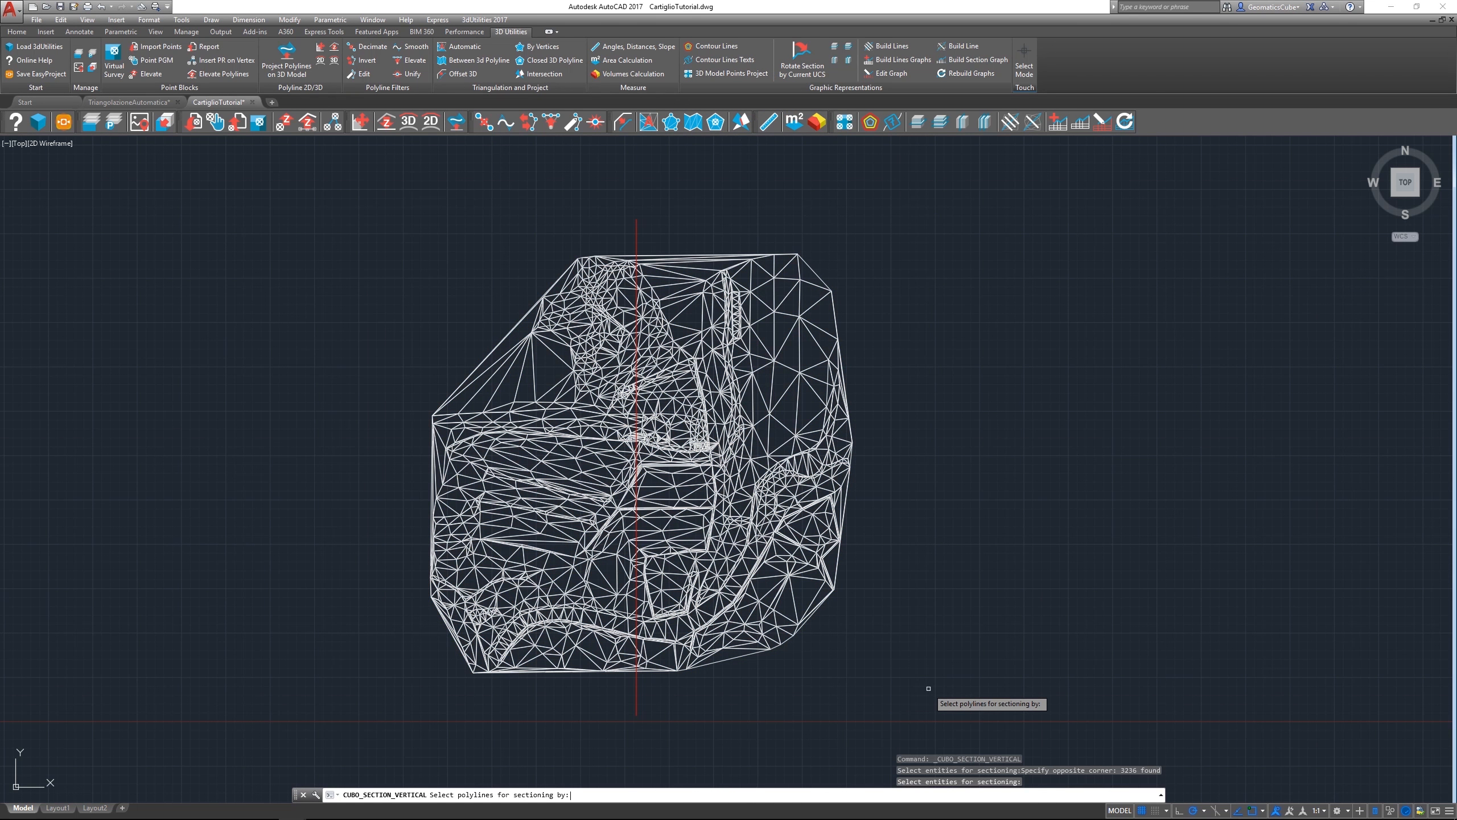
click(634, 694)
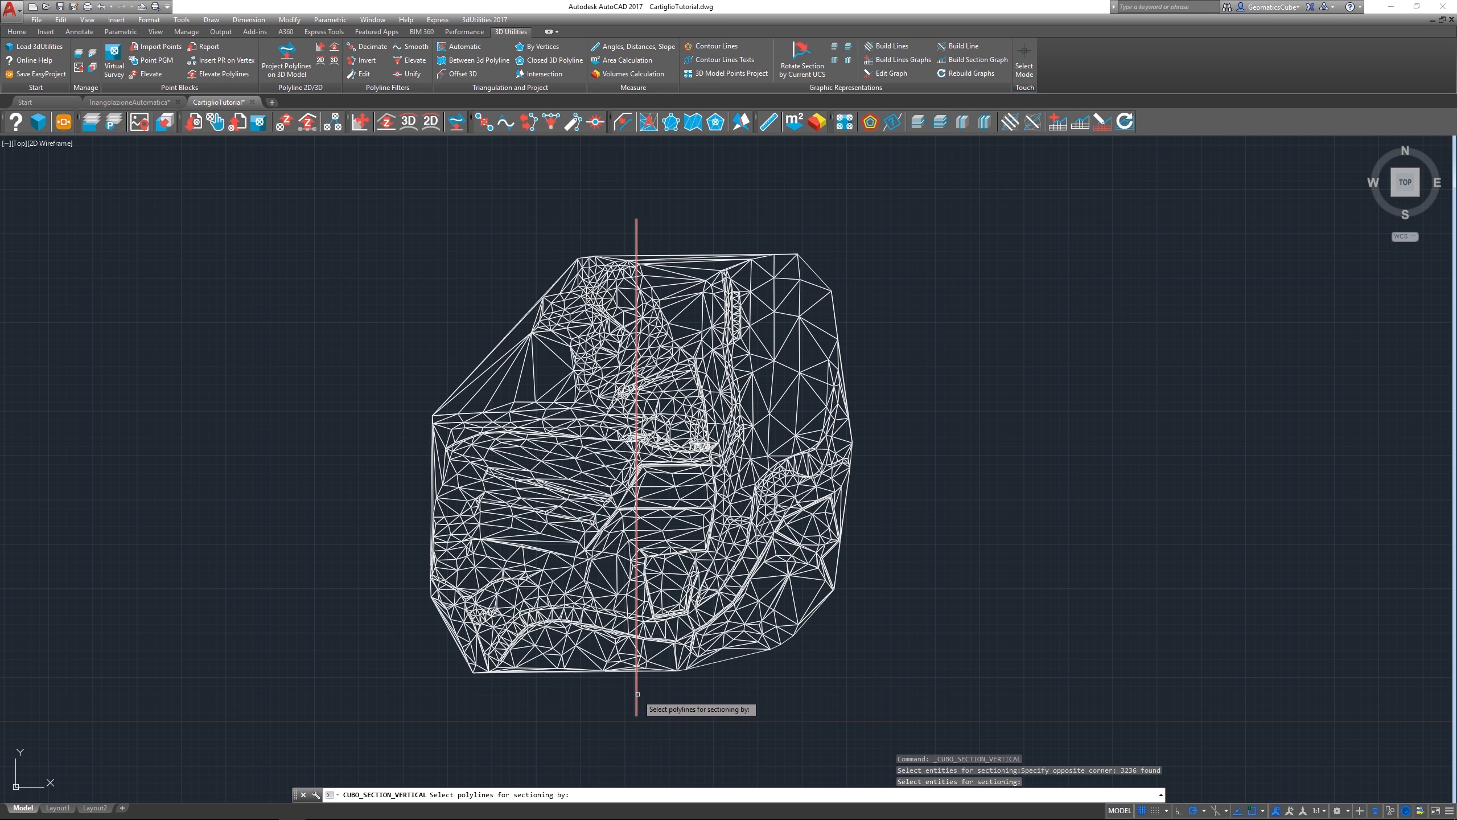
key(Return)
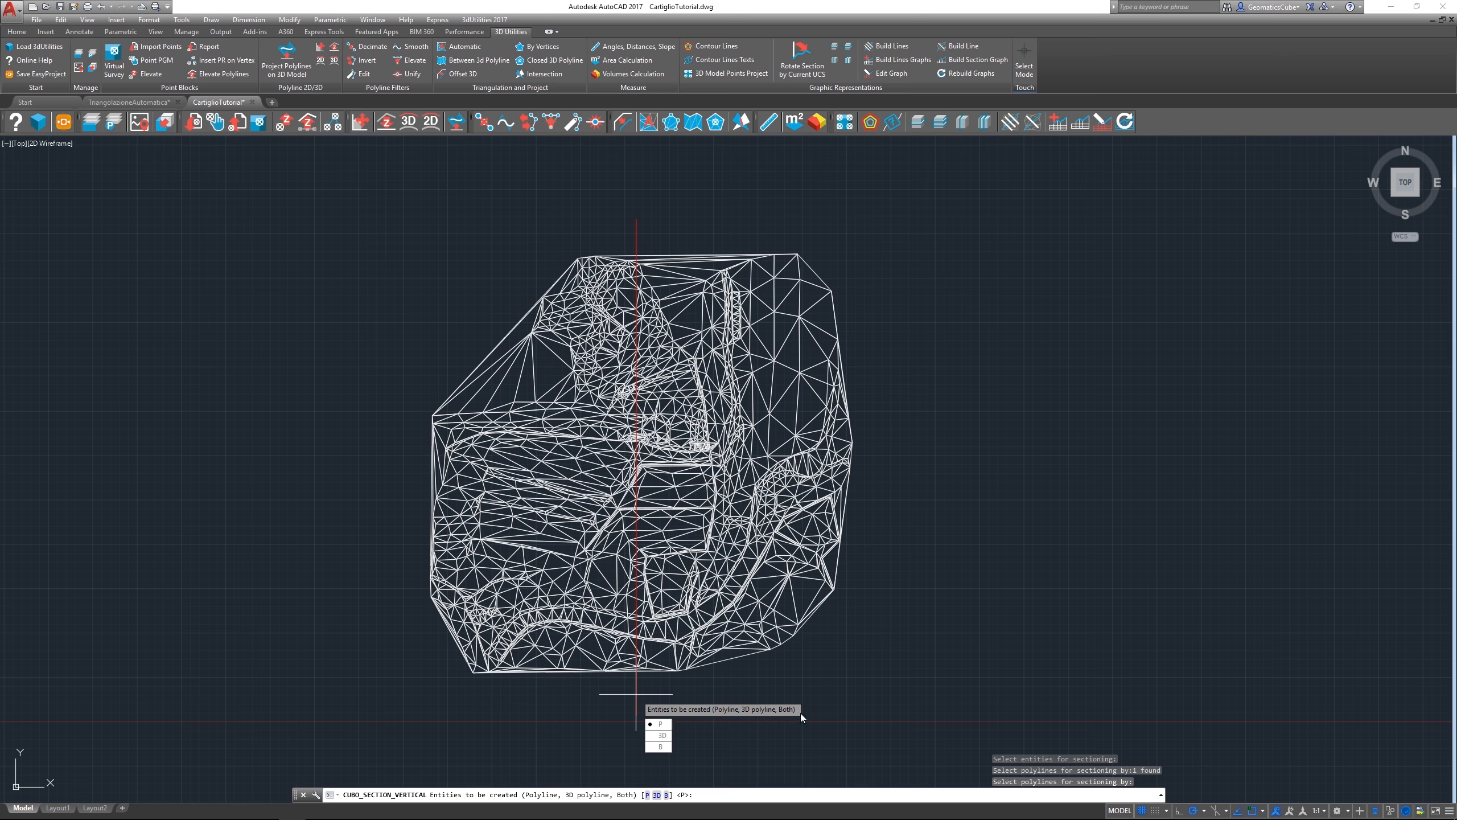
click(661, 727)
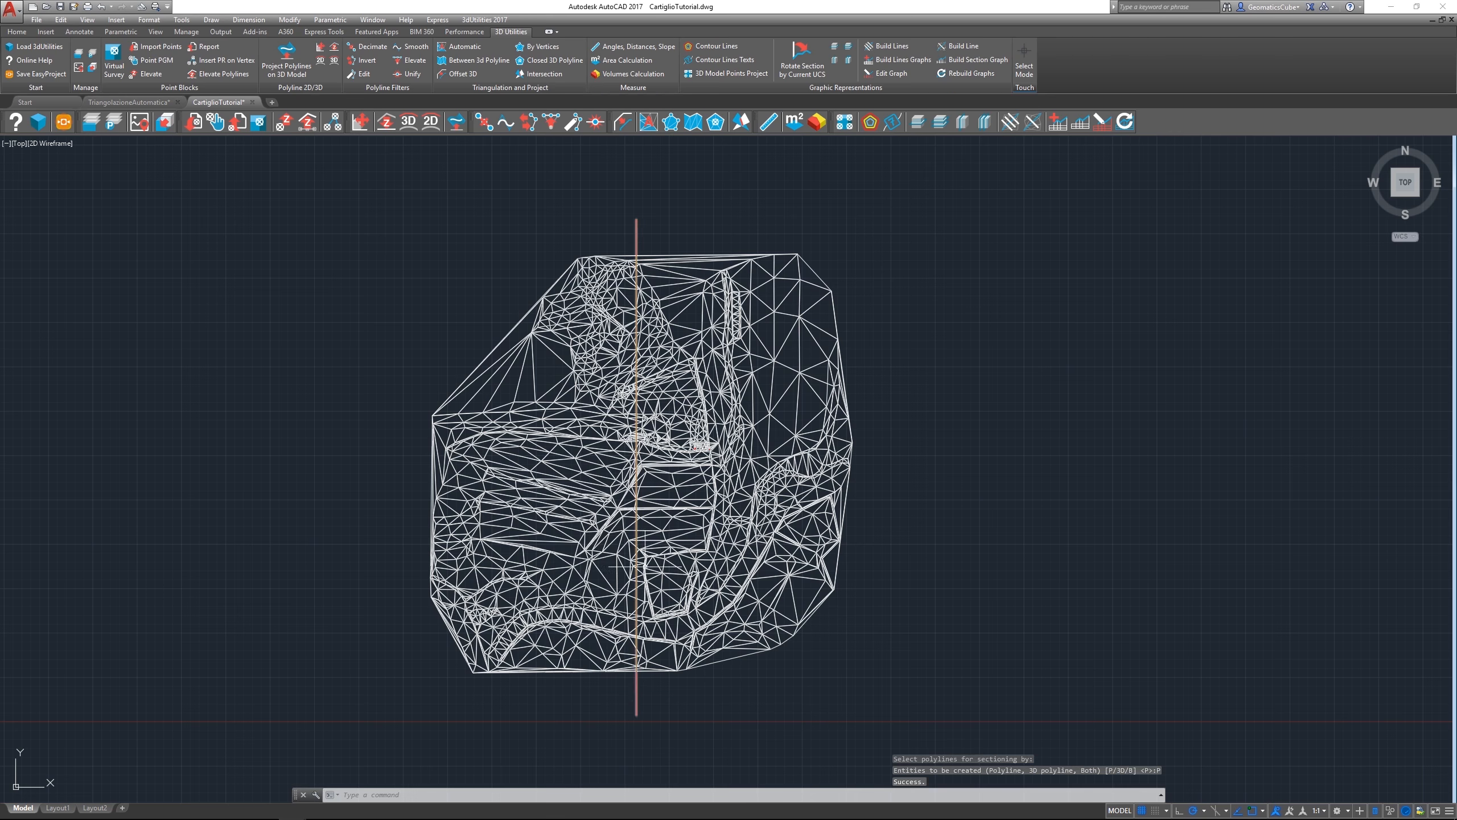
Examine the green vertical section polyline on the mesh in a 3D view.
shift+middle_drag(645, 629, 694, 294)
shift+middle_drag(654, 345, 534, 313)
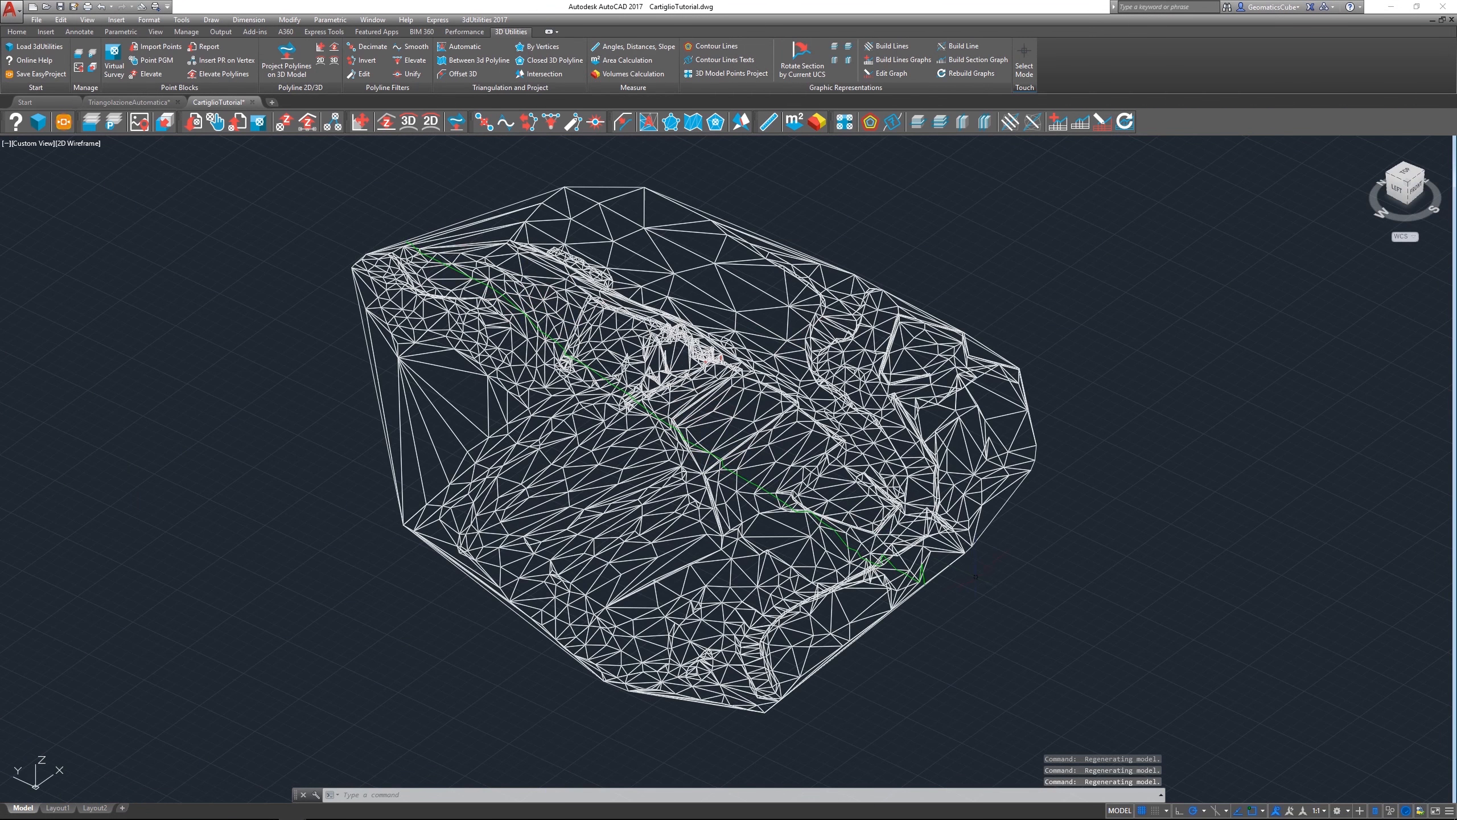
shift+middle_drag(898, 540, 867, 604)
scroll(867, 604, up, 2)
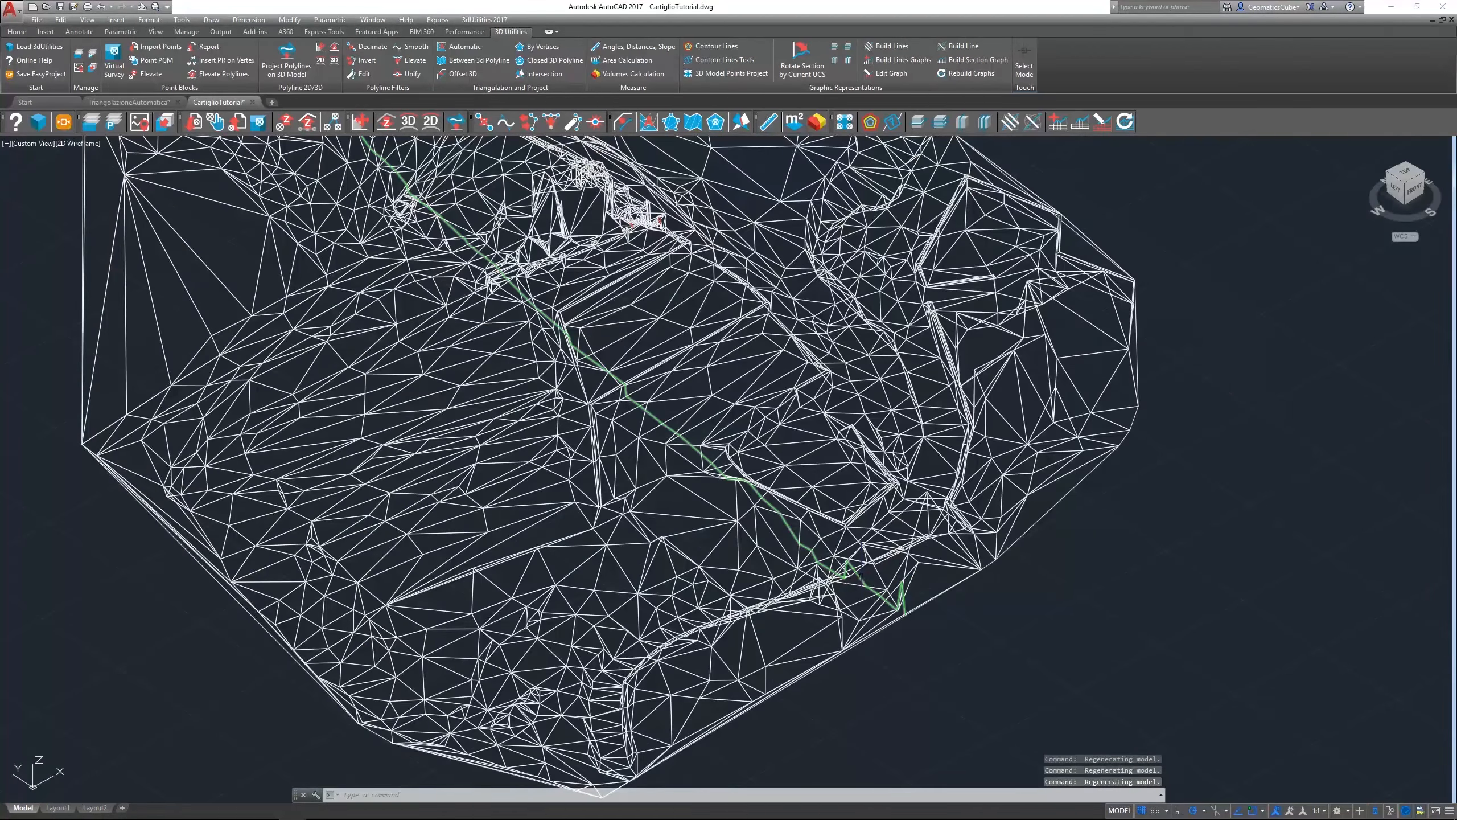
click(859, 576)
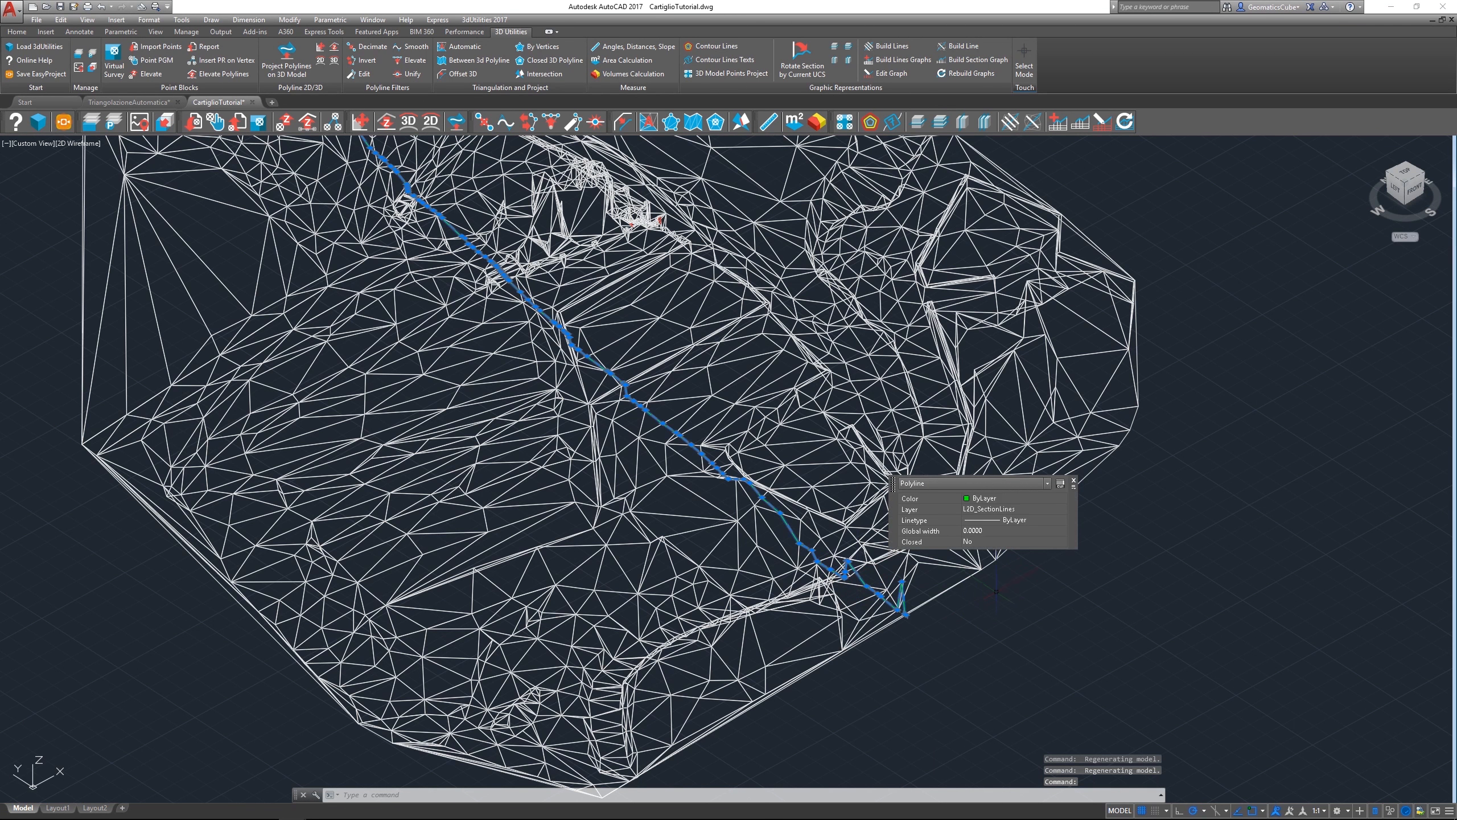
key(Escape)
scroll(847, 607, down, 2)
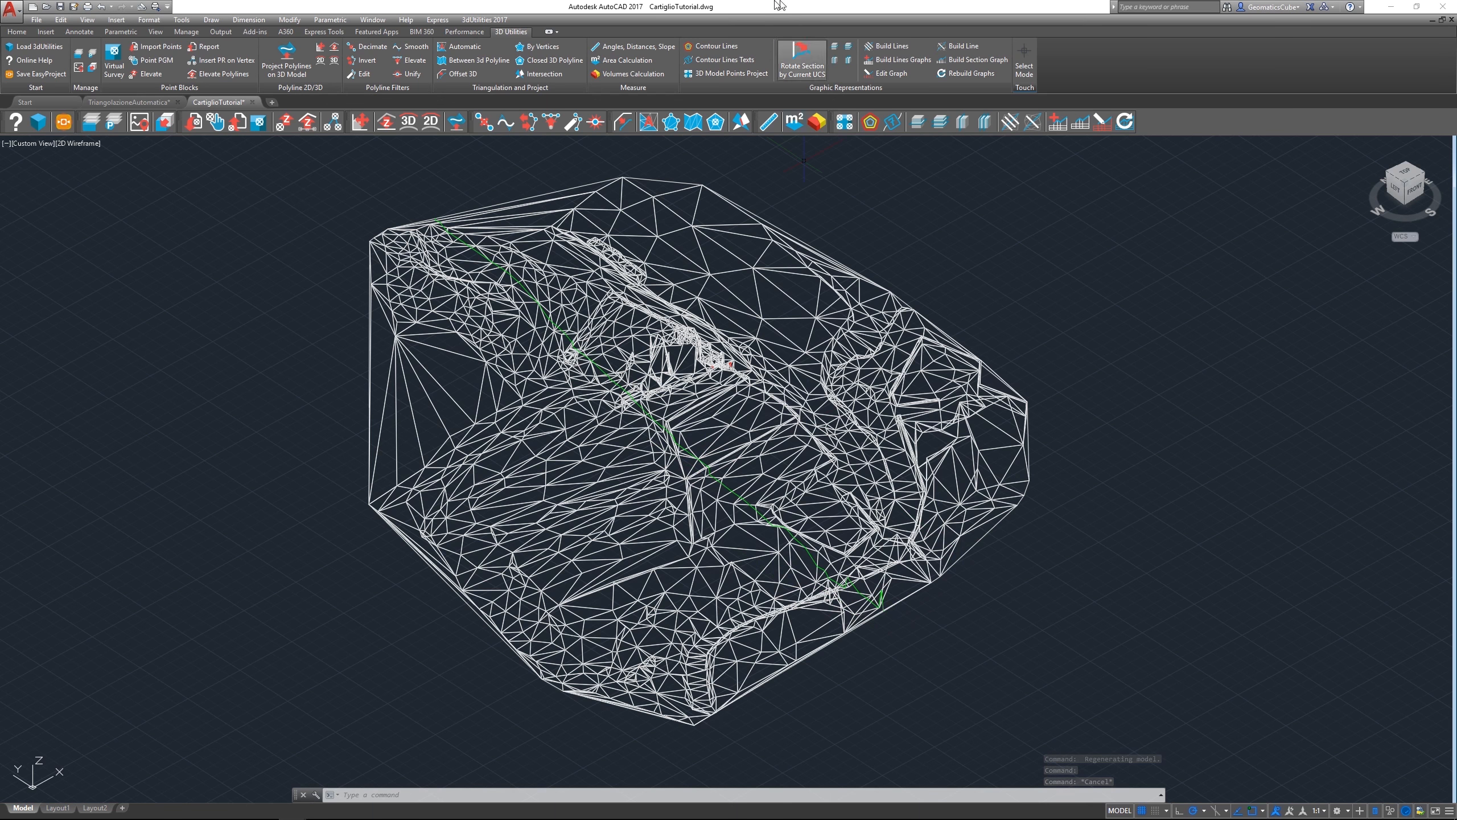
Rotate the vertical section into the current UCS from its southern endpoint, keeping its normal along the current UCS Z.
click(802, 68)
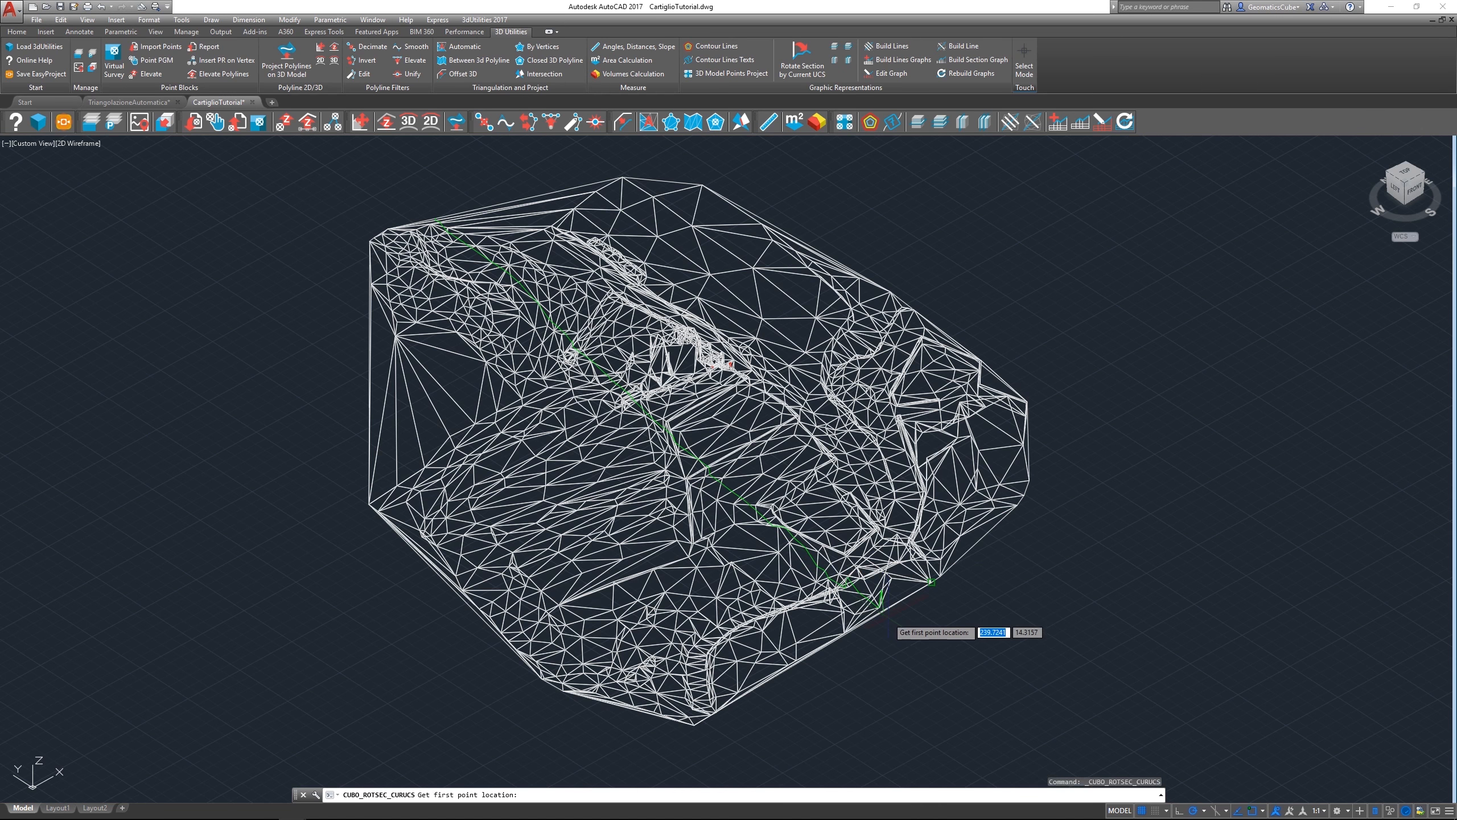
scroll(886, 616, up, 10)
scroll(884, 608, up, 3)
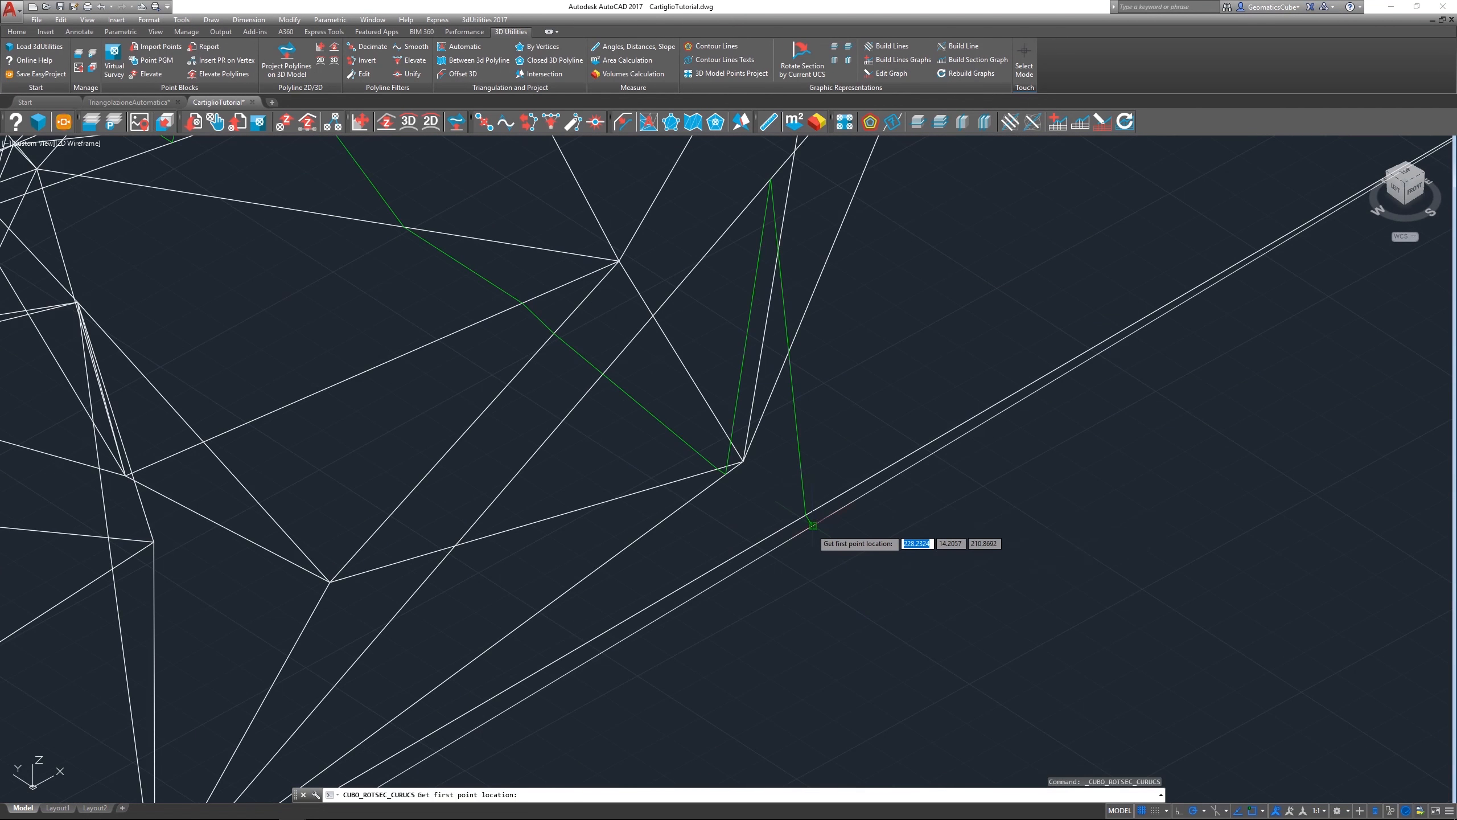
click(810, 524)
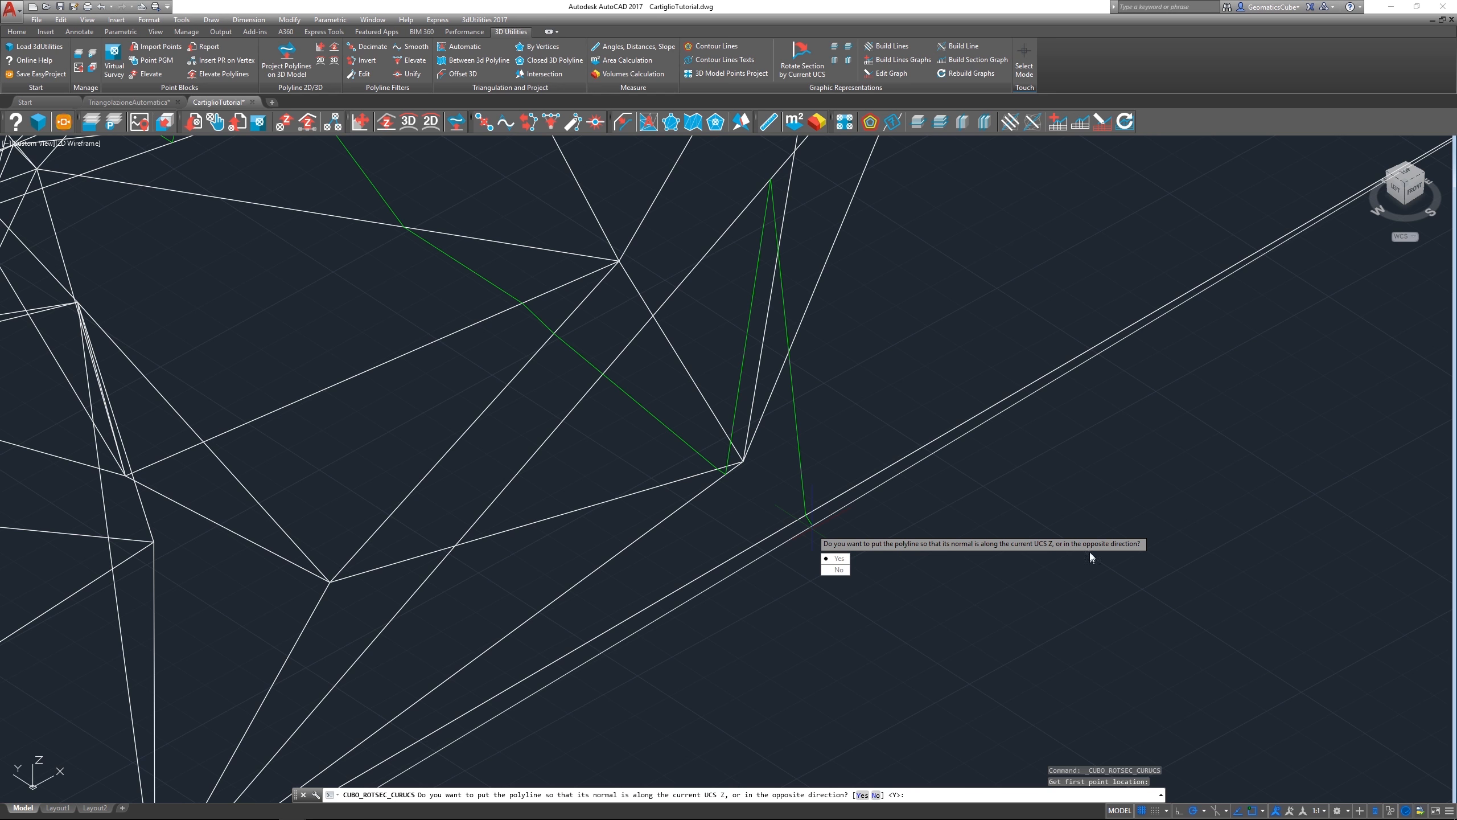
key(Return)
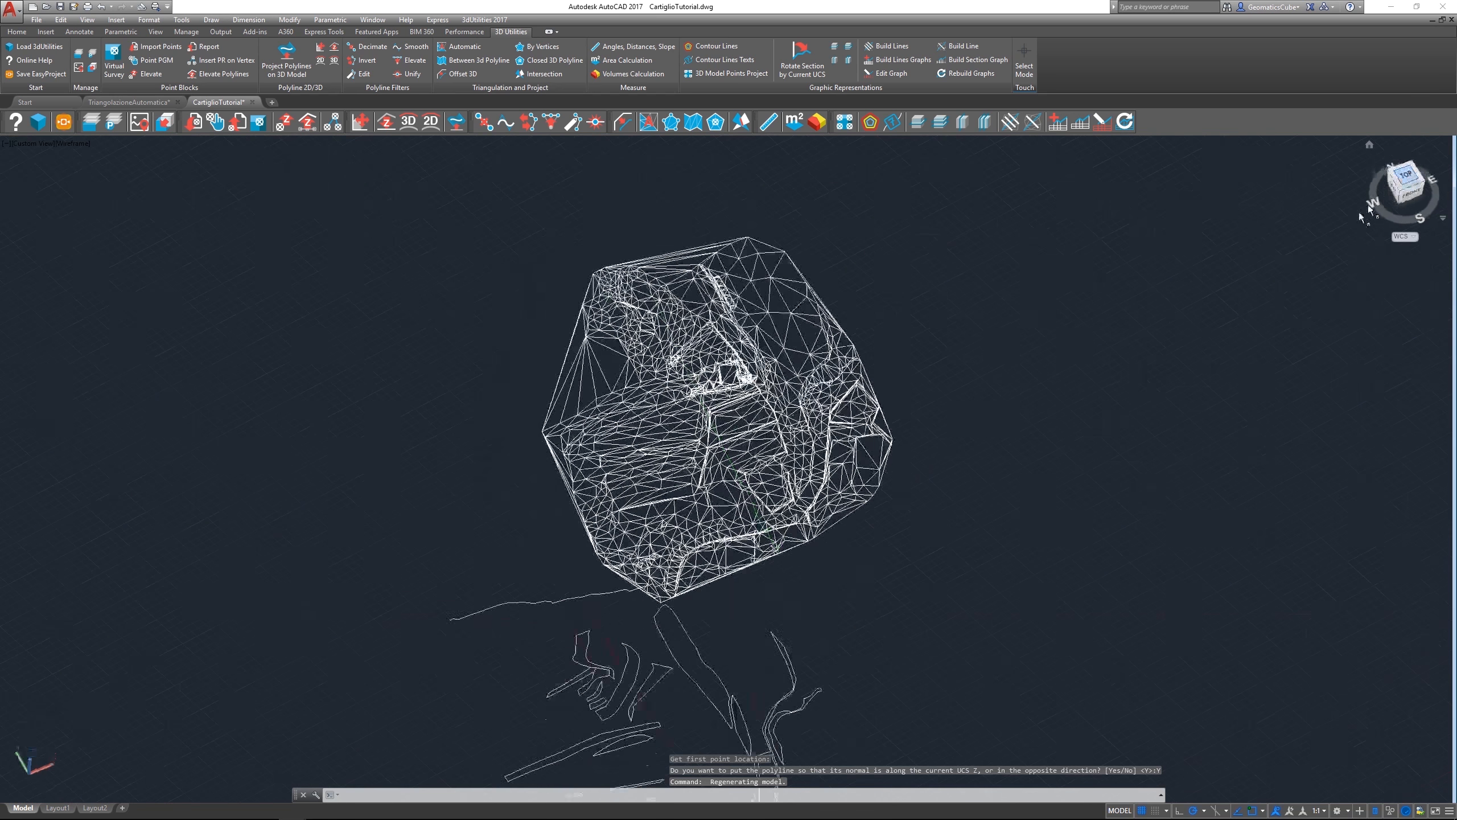
Examine the rotated section polyline beside the mesh in top view.
scroll(625, 546, up, 3)
click(625, 547)
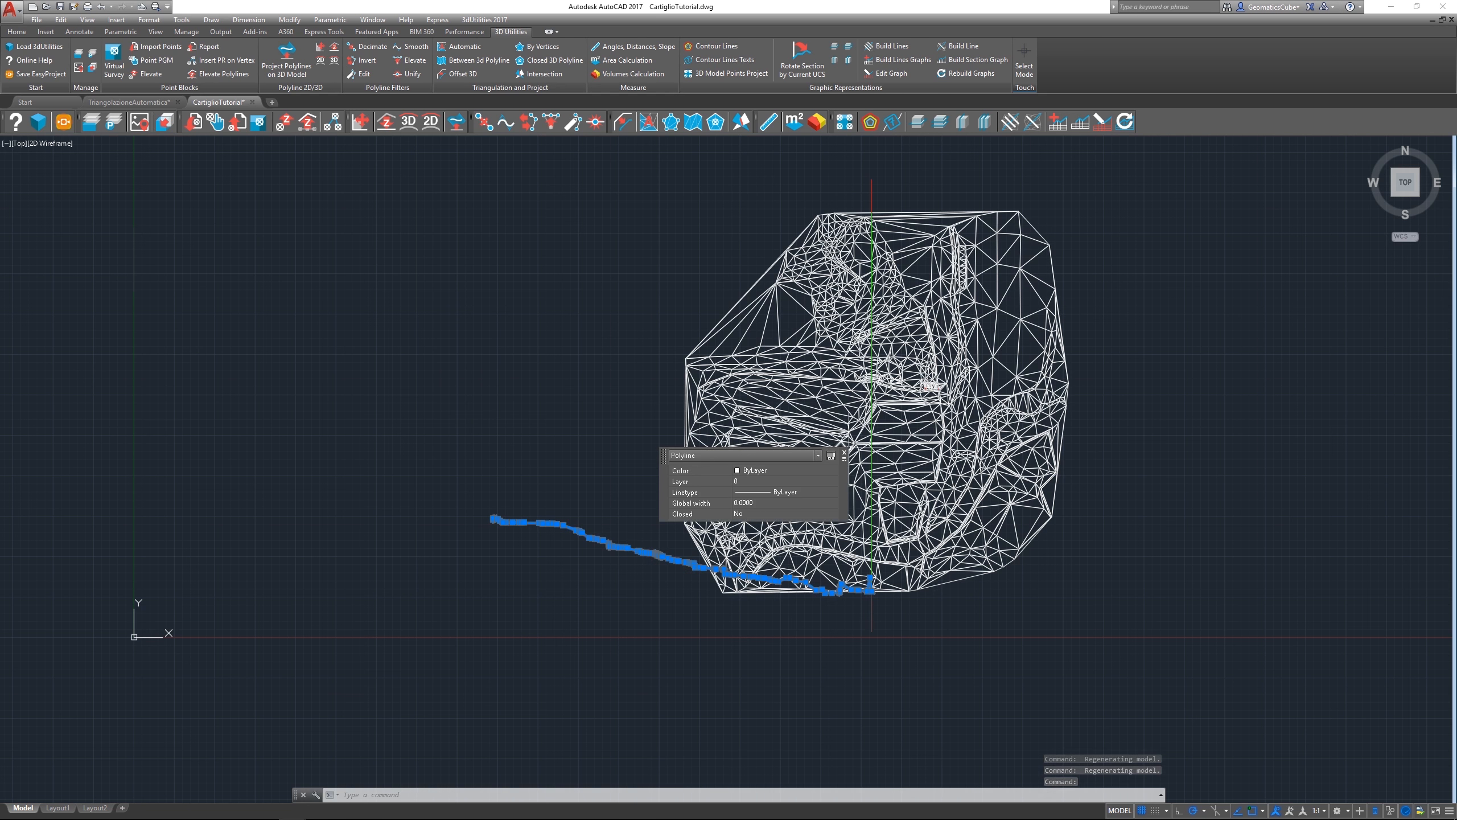
click(844, 453)
key(Escape)
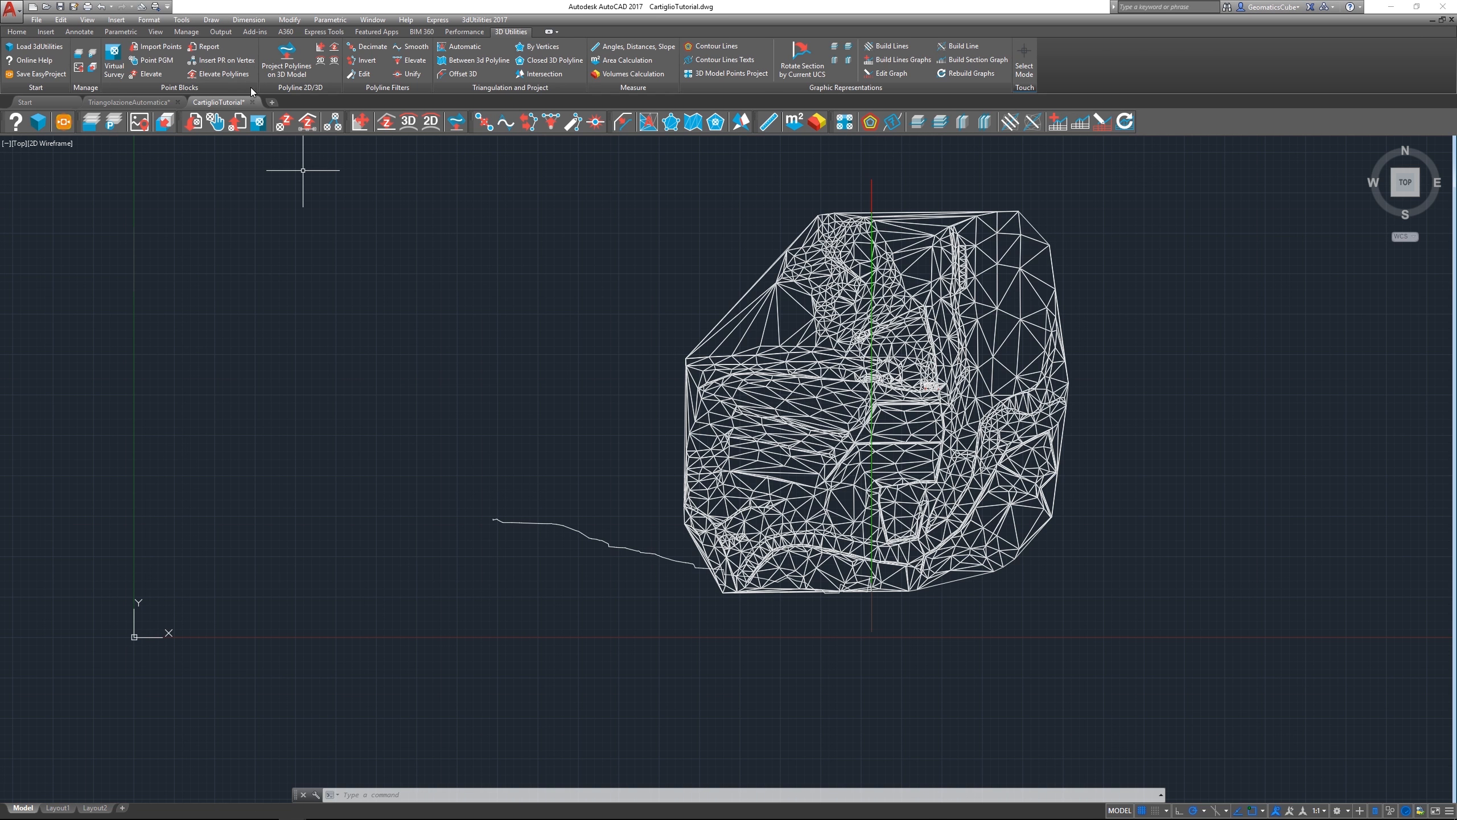
Create a new blank drawing, and copy the rotated section polyline from the CartiglioTutorial drawing.
click(273, 103)
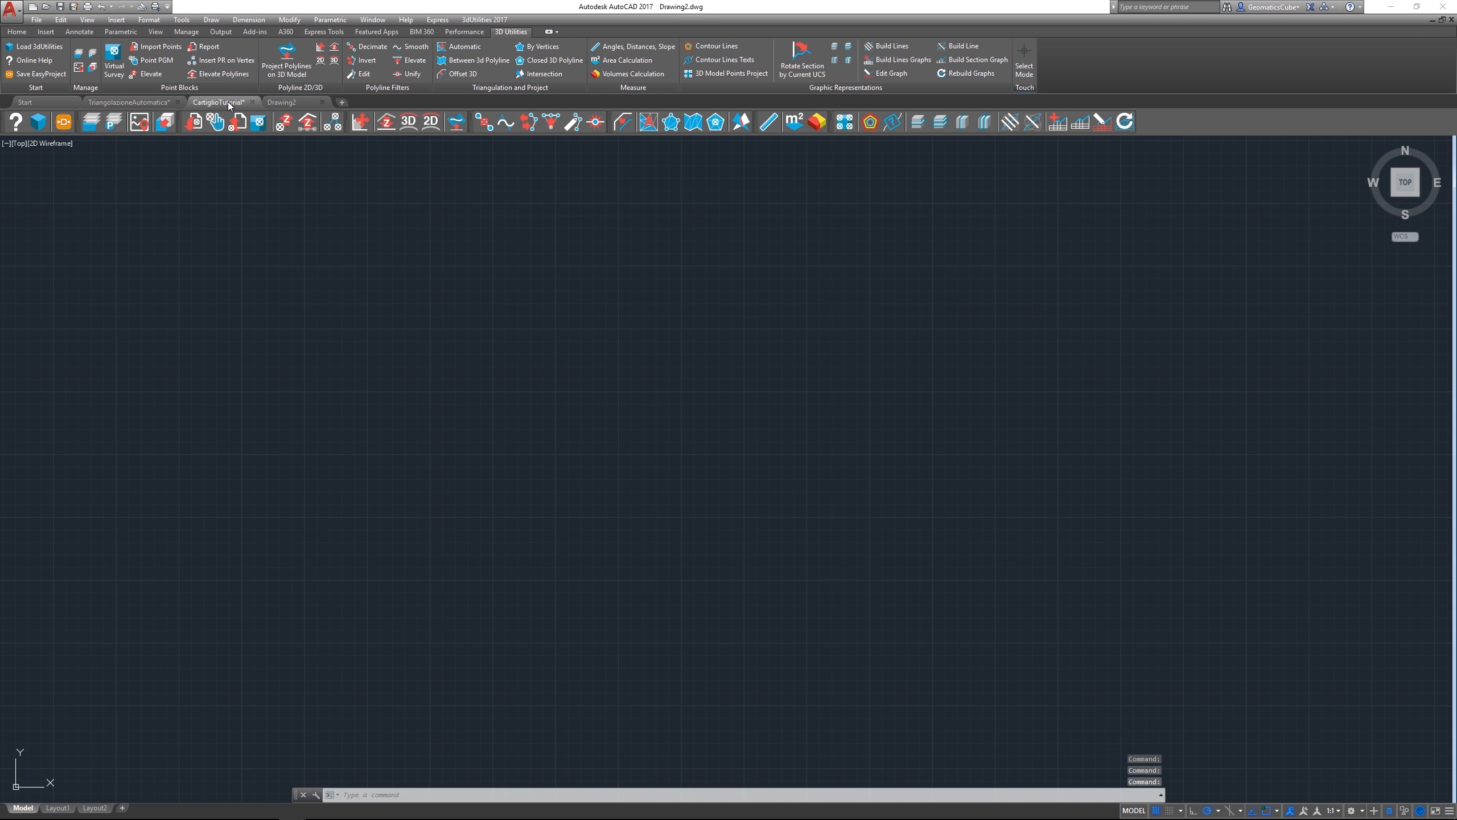
click(228, 101)
click(634, 549)
key(ctrl+c)
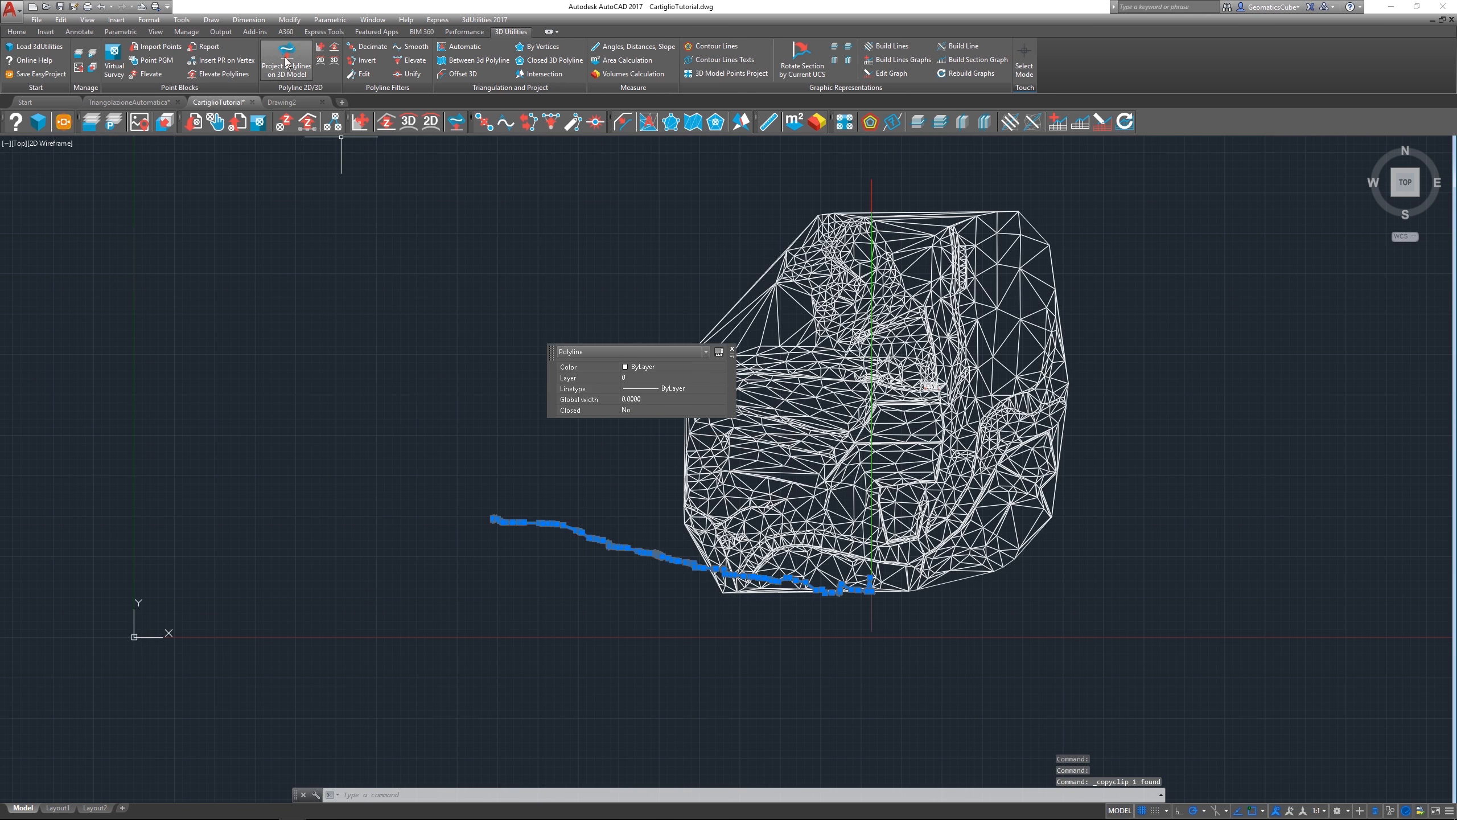
Paste the copied section polyline into the new drawing and inspect its profile.
click(290, 106)
key(ctrl+v)
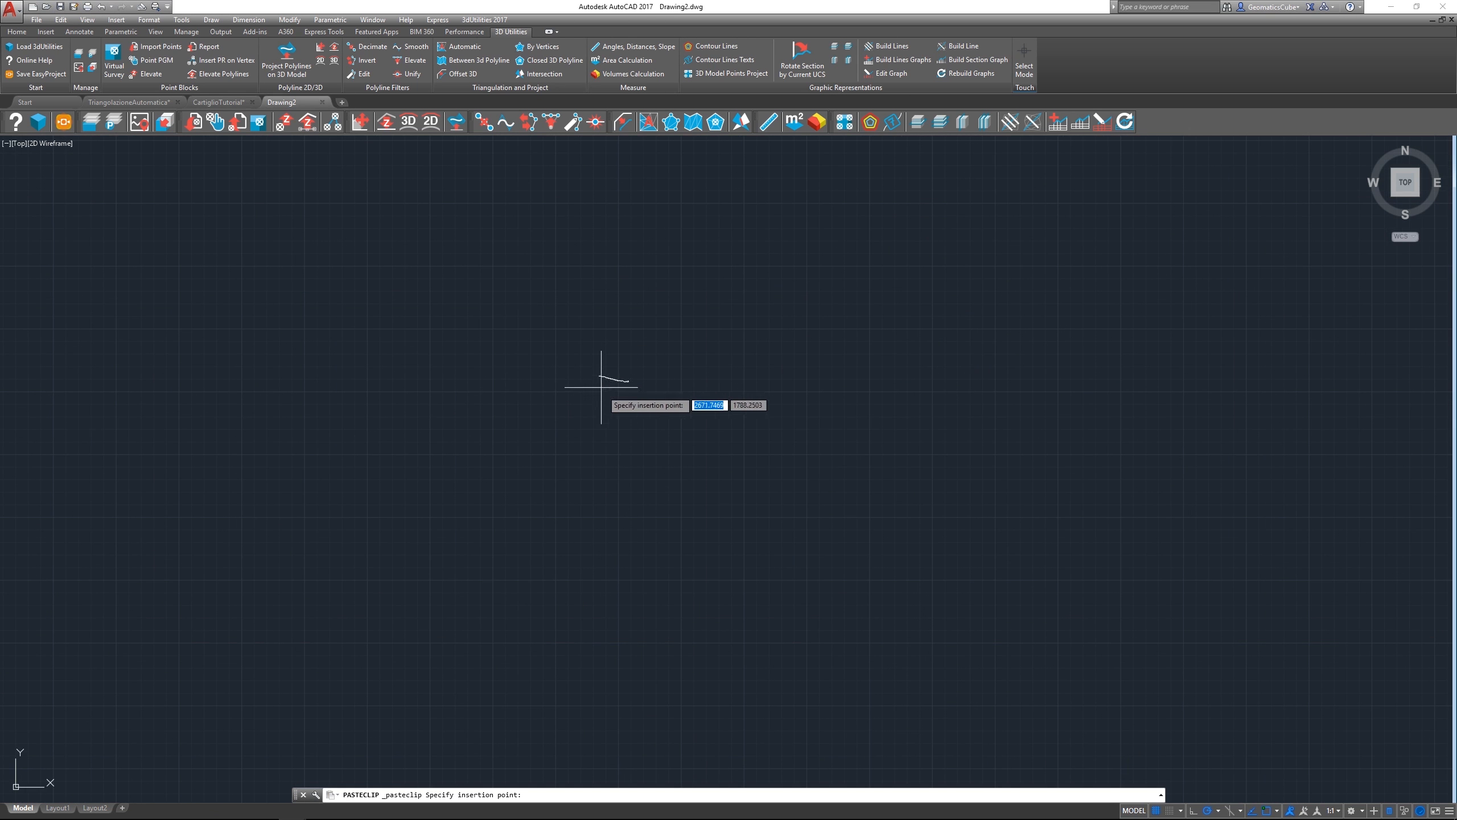
scroll(246, 632, up, 2)
click(248, 548)
scroll(235, 561, up, 3)
scroll(355, 448, up, 2)
scroll(803, 460, up, 8)
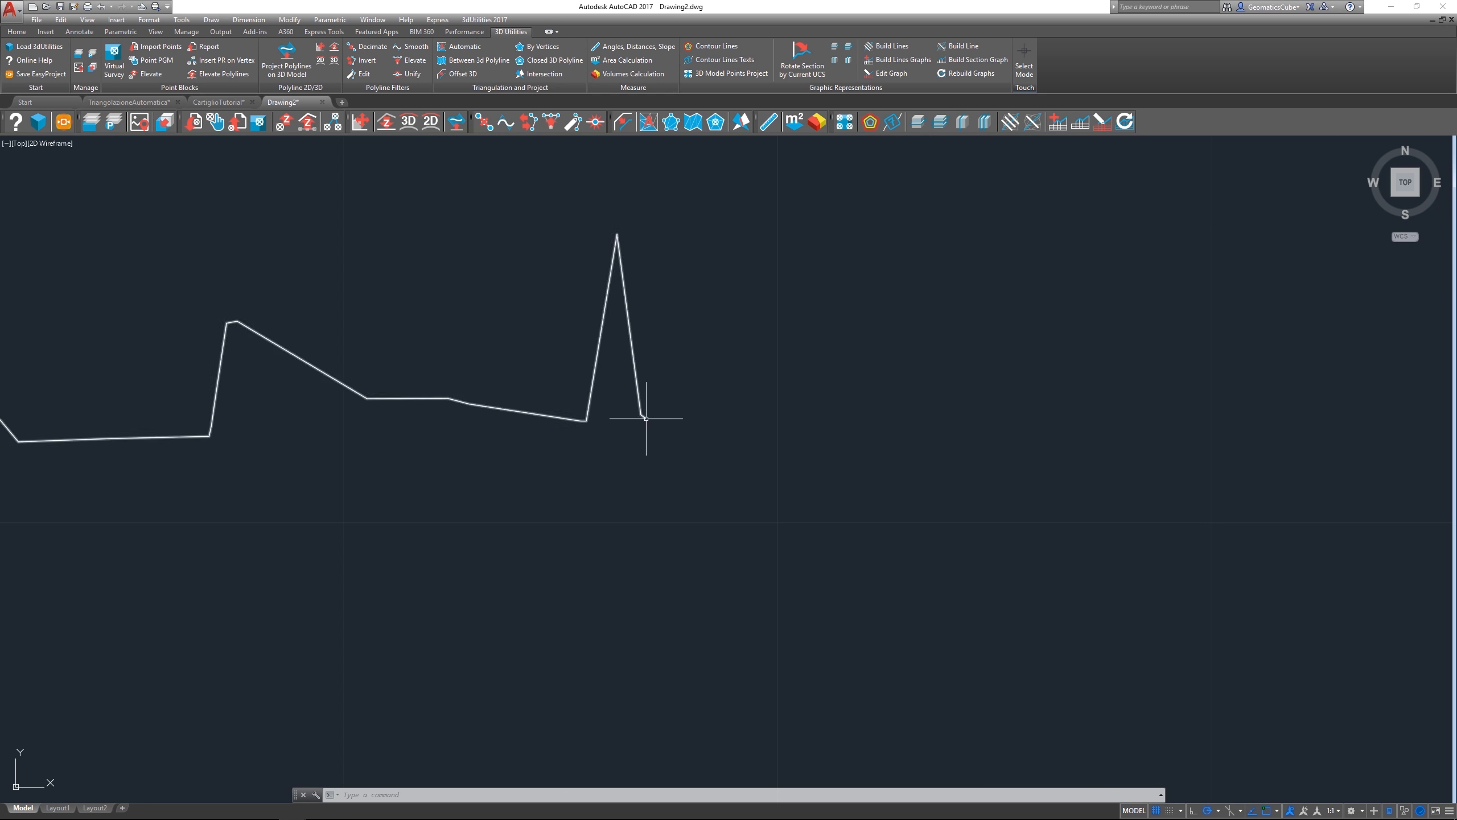
scroll(688, 433, down, 4)
scroll(696, 437, down, 4)
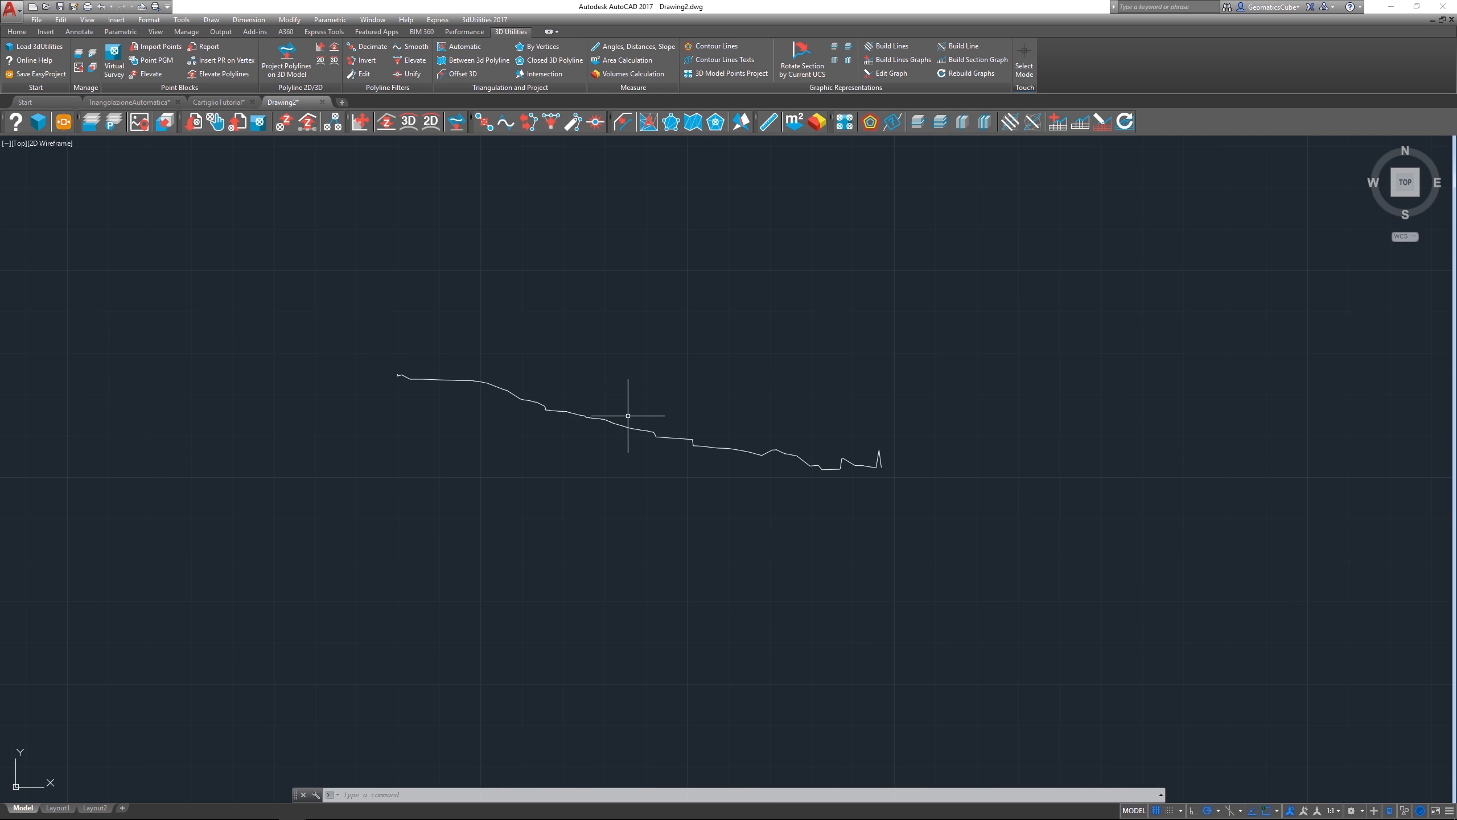
Identify the coordinates of the vertical section's northern endpoint, where the green and red lines meet, in the CartiglioTutorial drawing.
click(222, 101)
scroll(872, 591, up, 5)
scroll(872, 590, down, 5)
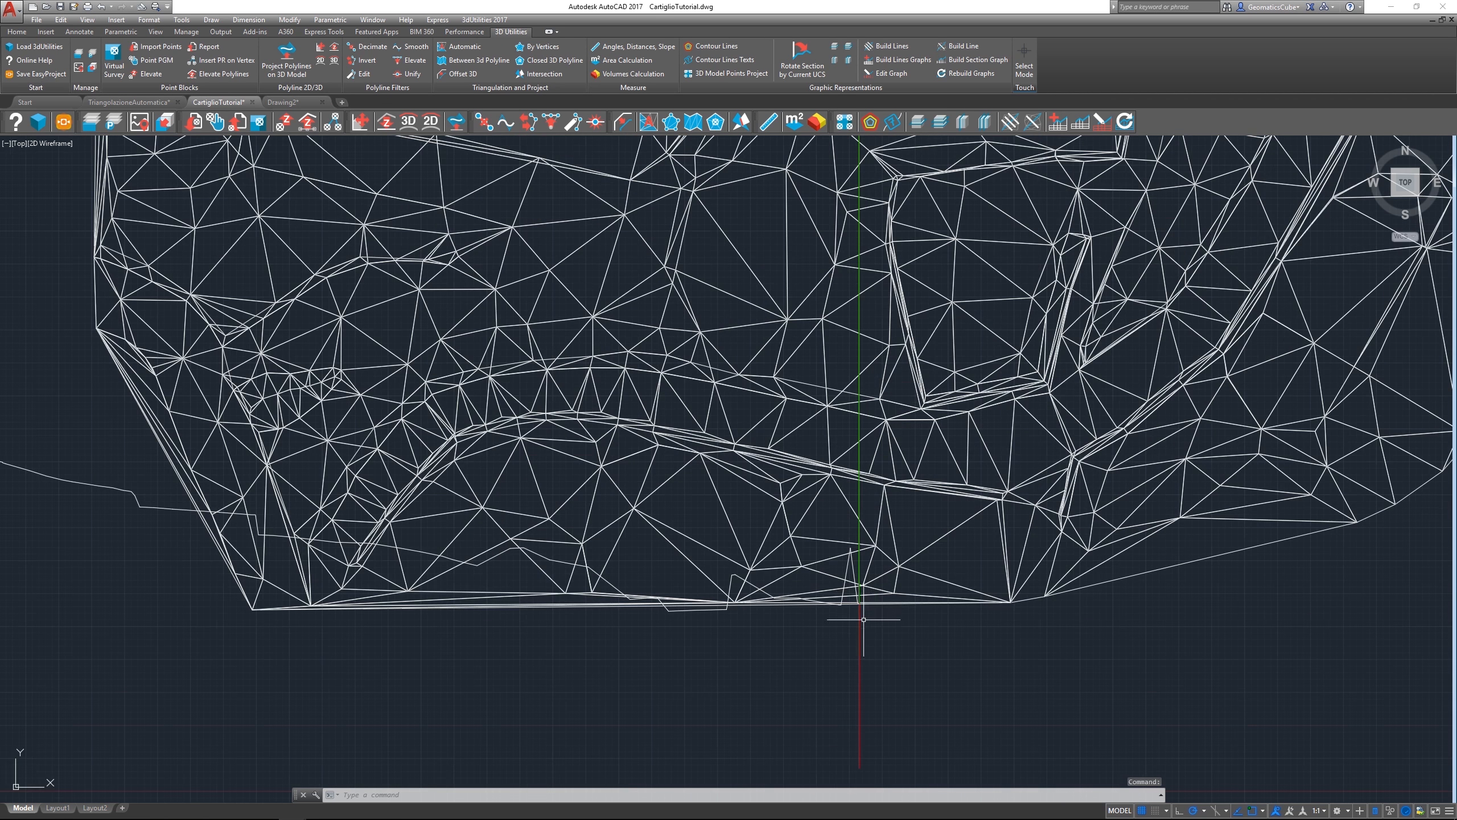
scroll(860, 497, up, 8)
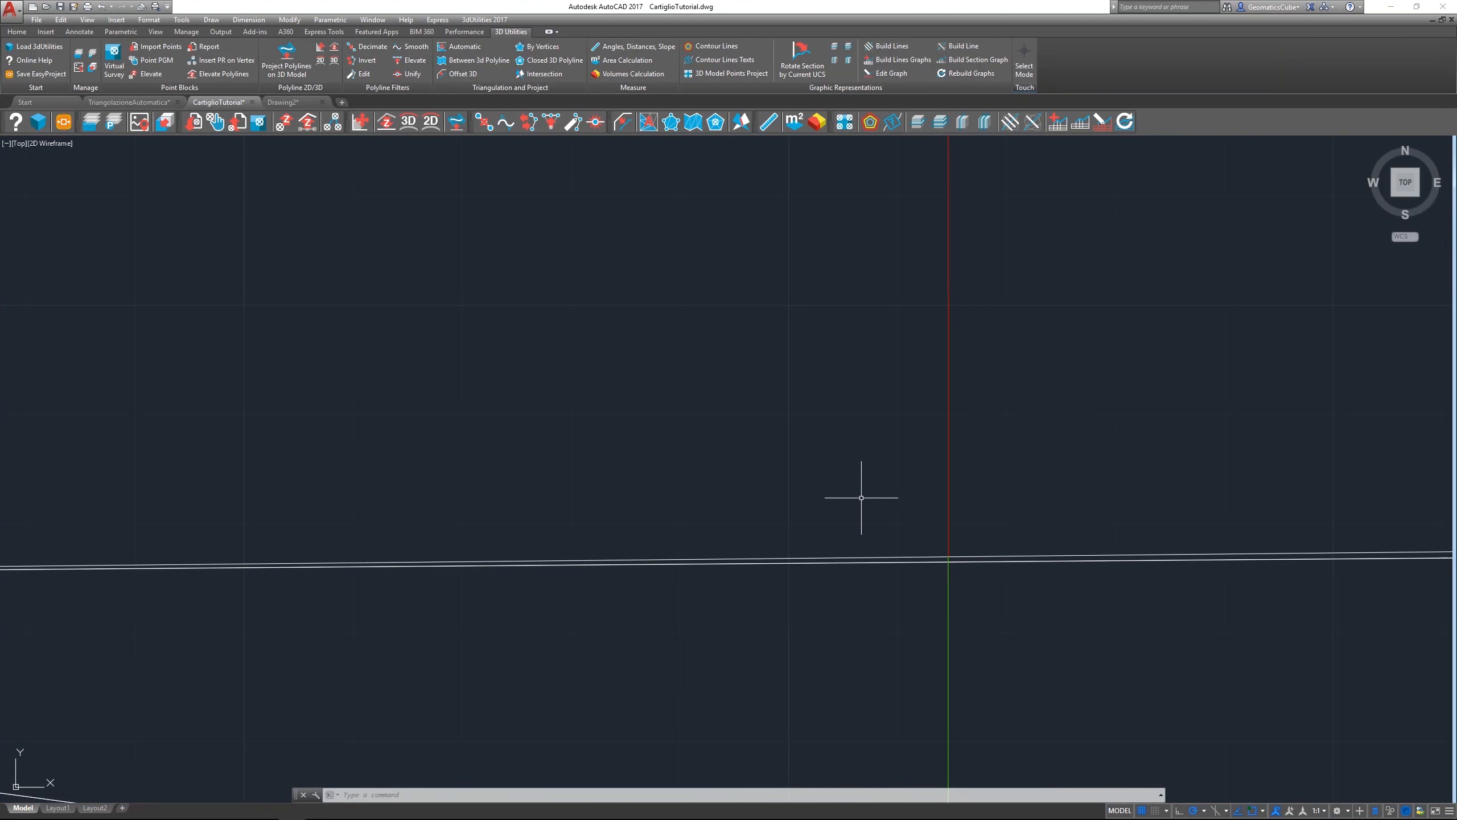
text(i)
key(BackSpace)
key(BackSpace)
key(Return)
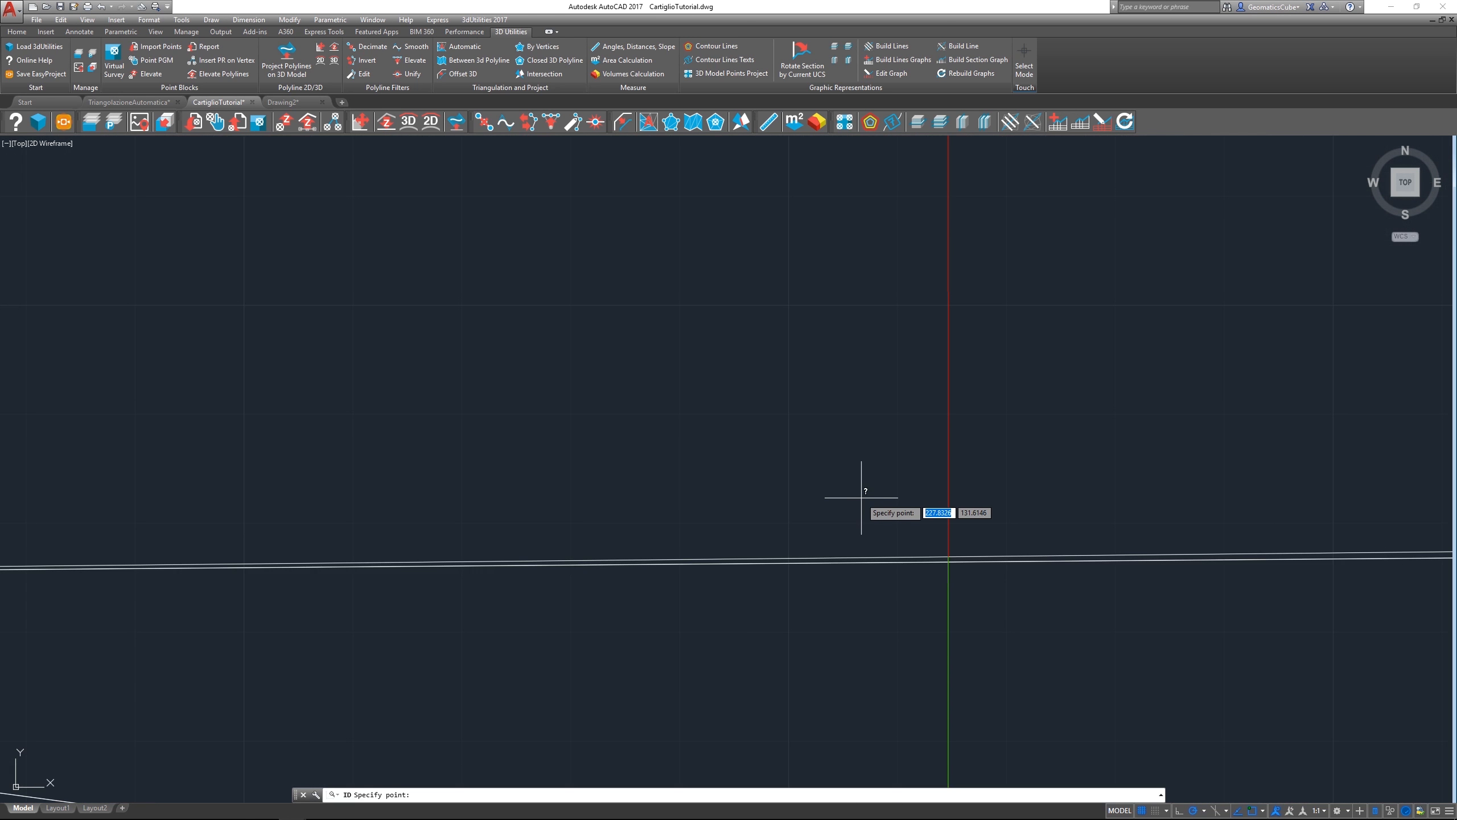
click(948, 554)
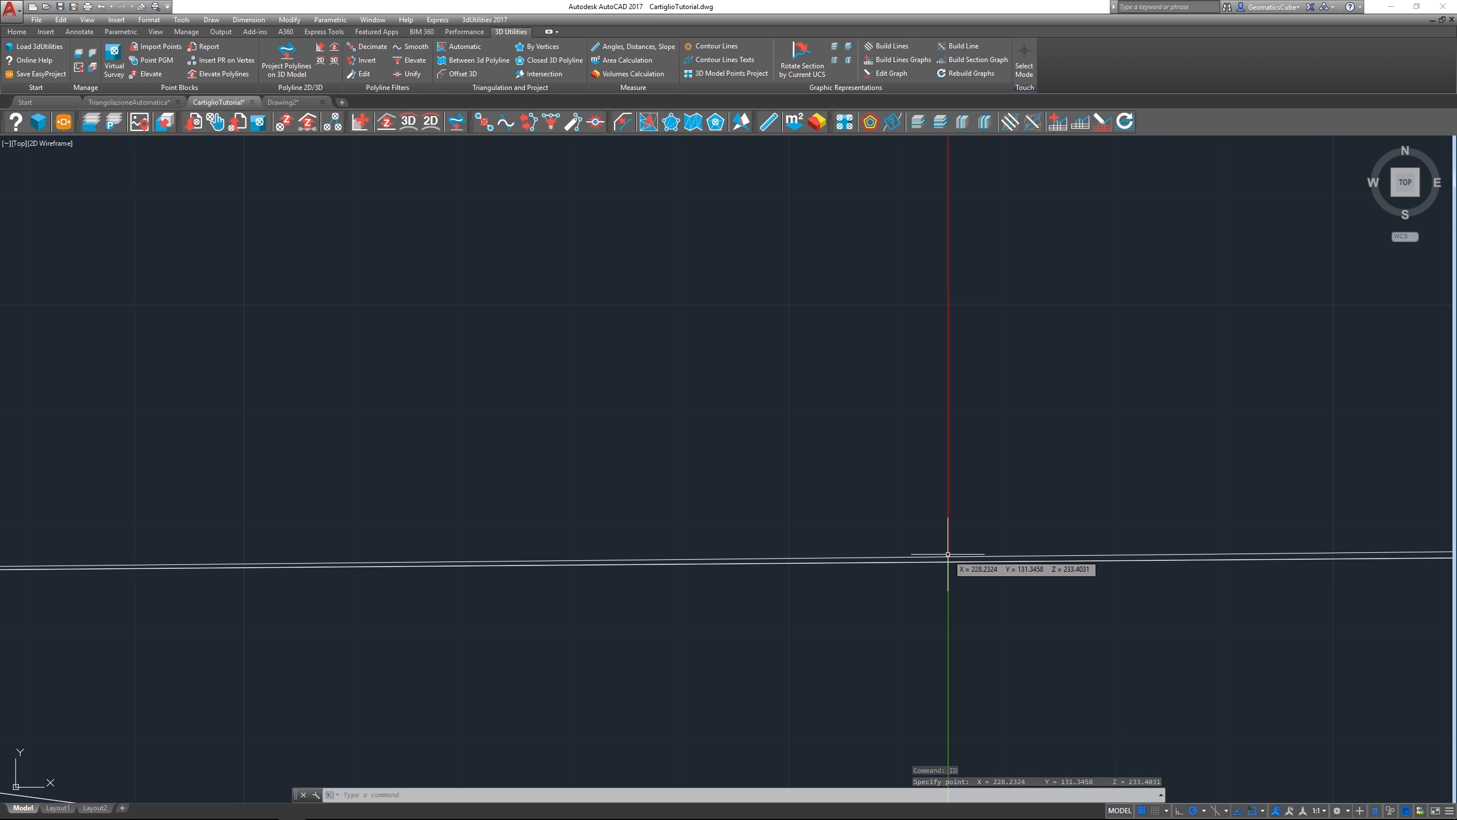
In Drawing2, set the Y coordinate of the slanted helper polyline's second vertex to 233.4031.
click(283, 102)
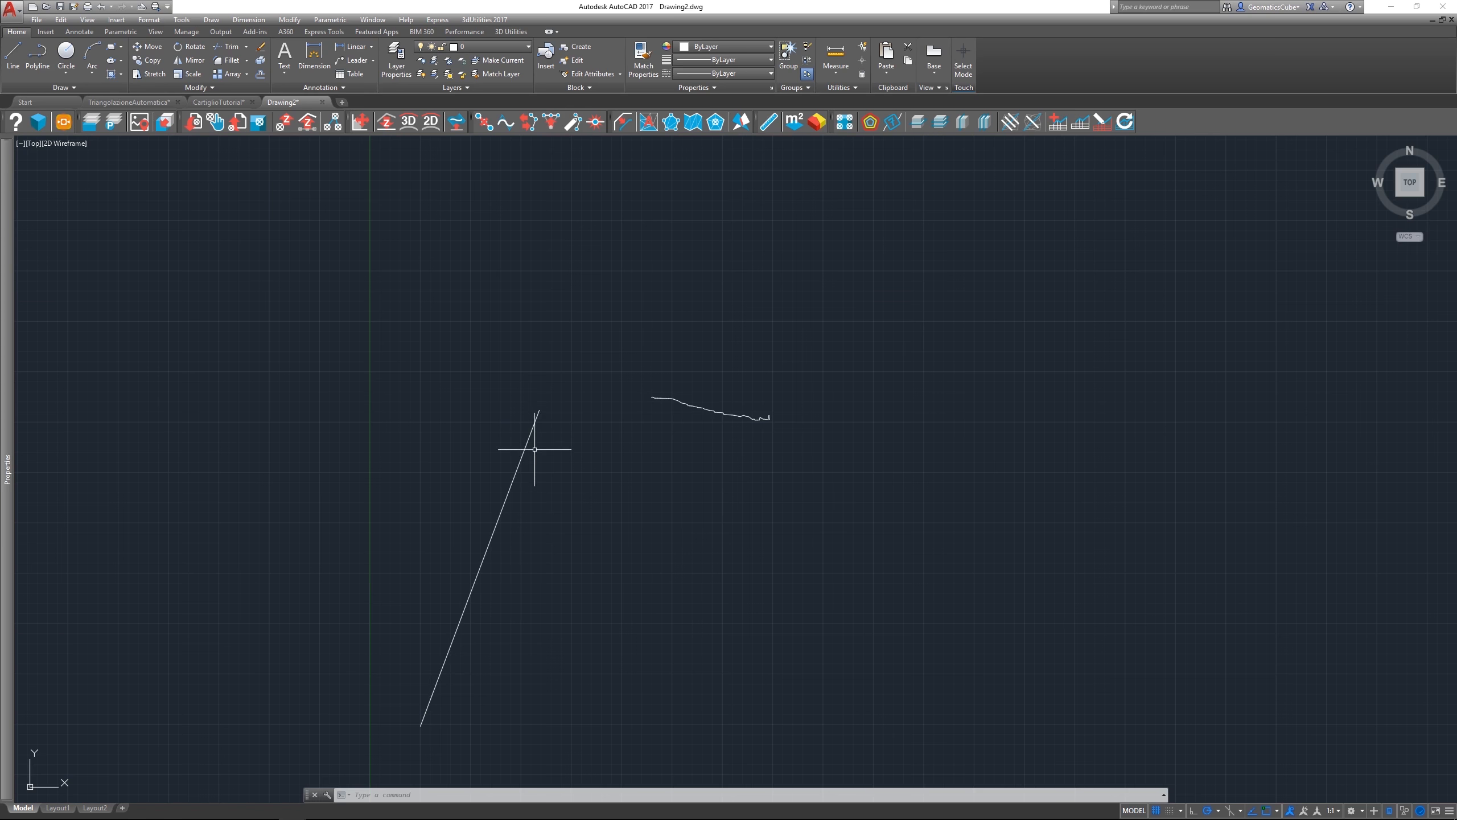
double_click(536, 409)
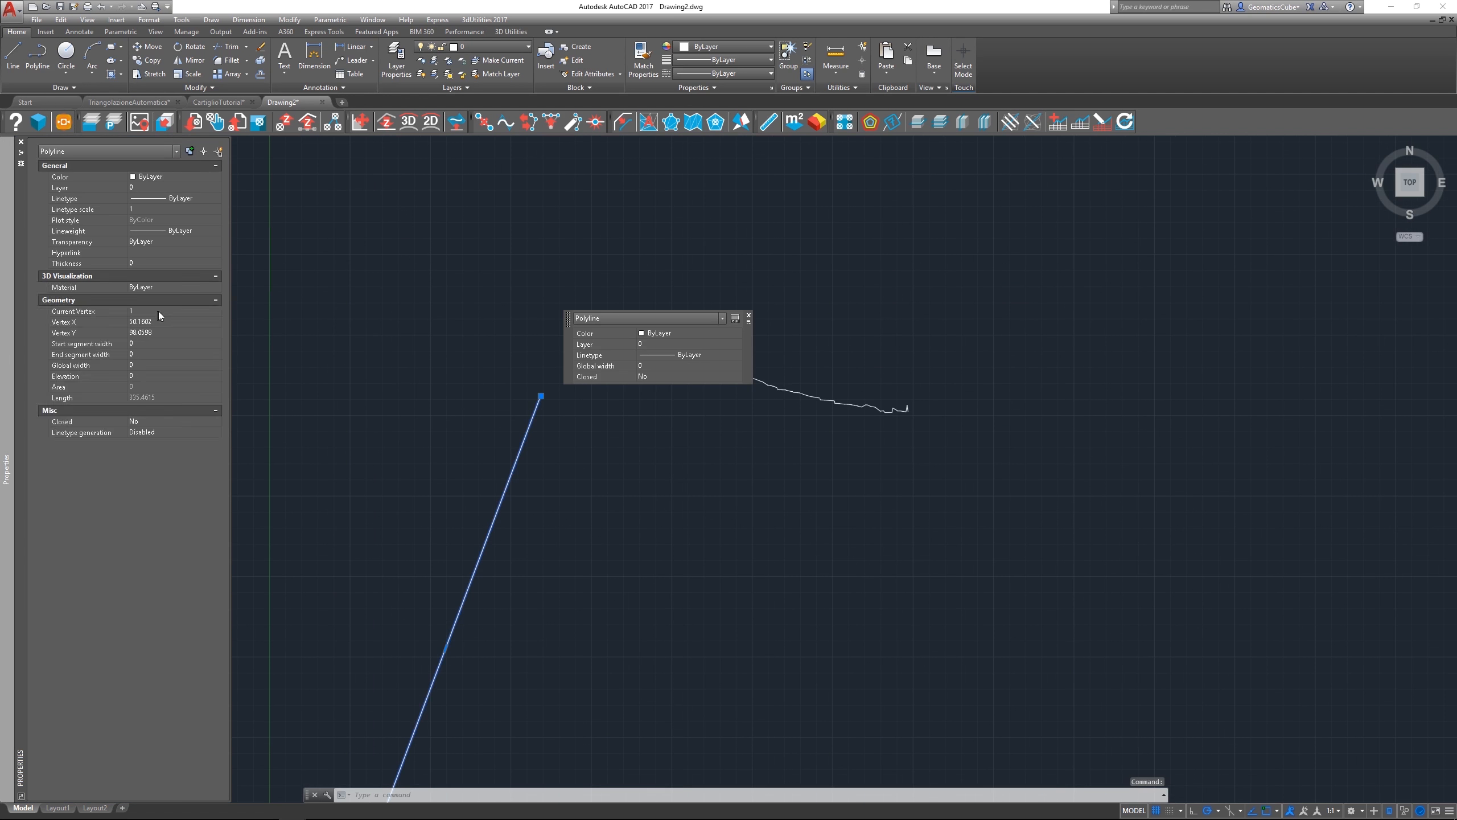
click(216, 310)
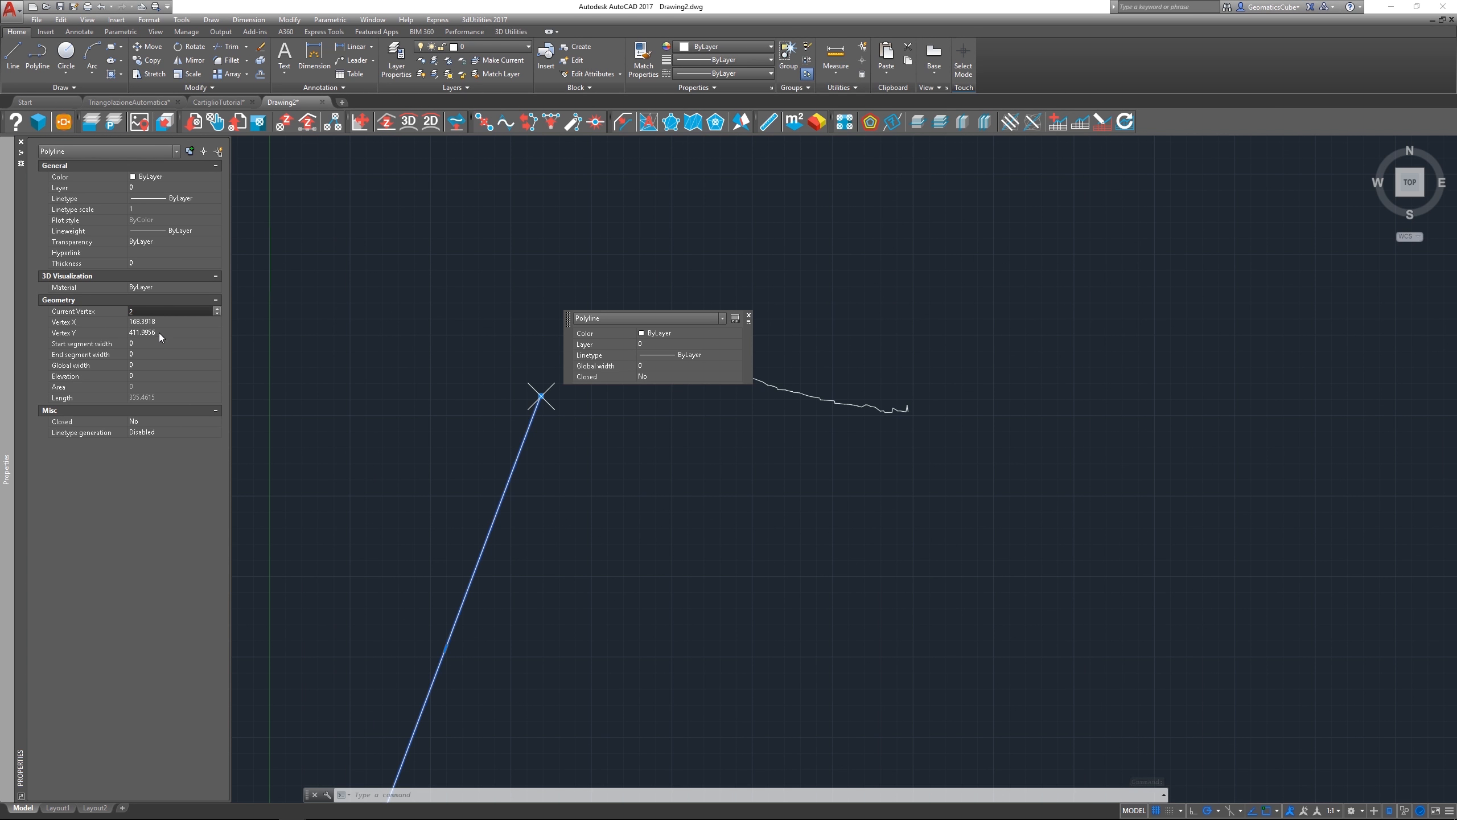
click(160, 332)
text(233.4031)
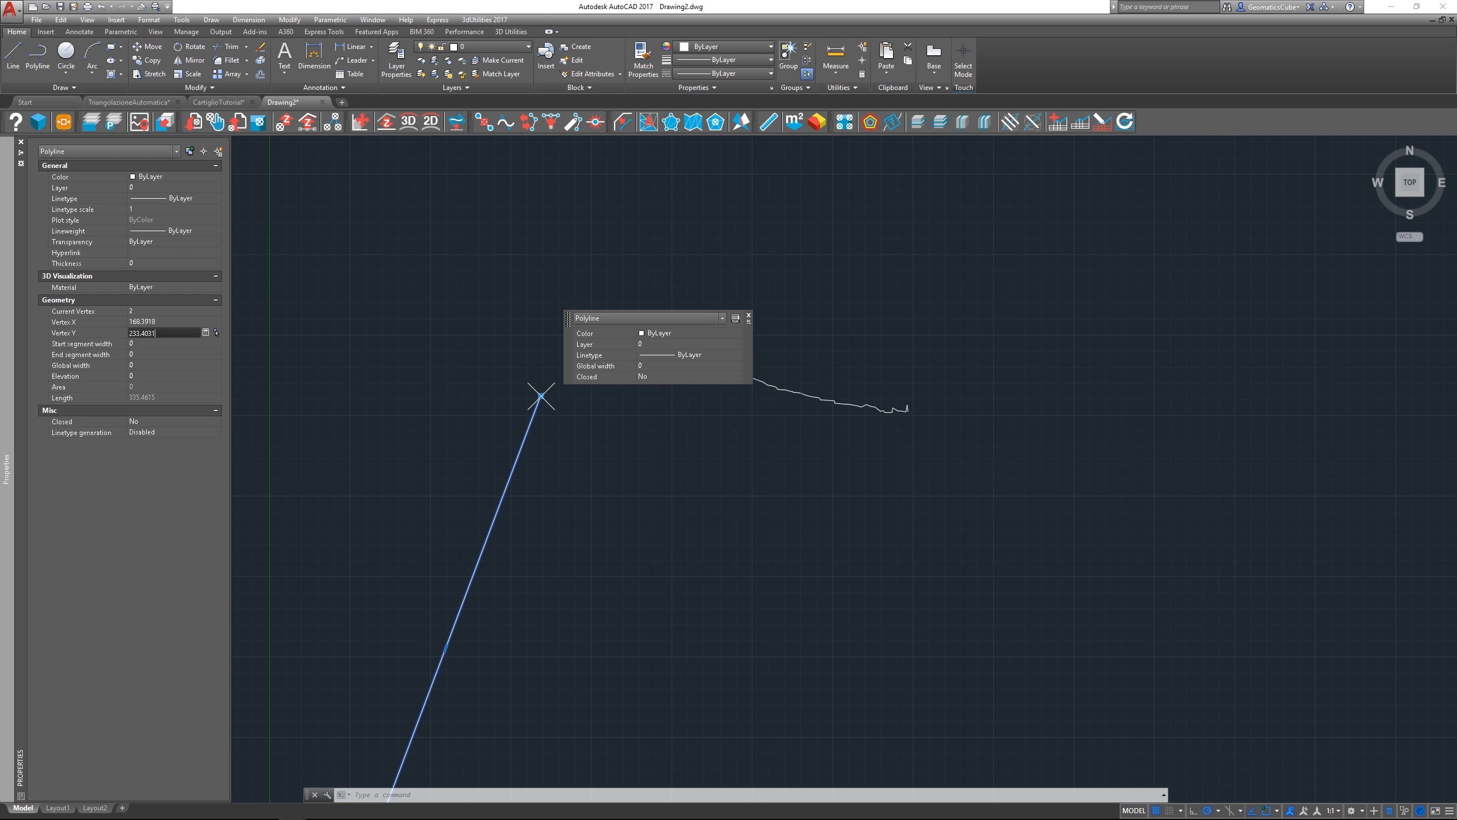
key(Return)
key(Escape)
Move the section polyline by its western start point onto the helper polyline's upper endpoint, and erase the helper polyline.
click(628, 316)
click(908, 430)
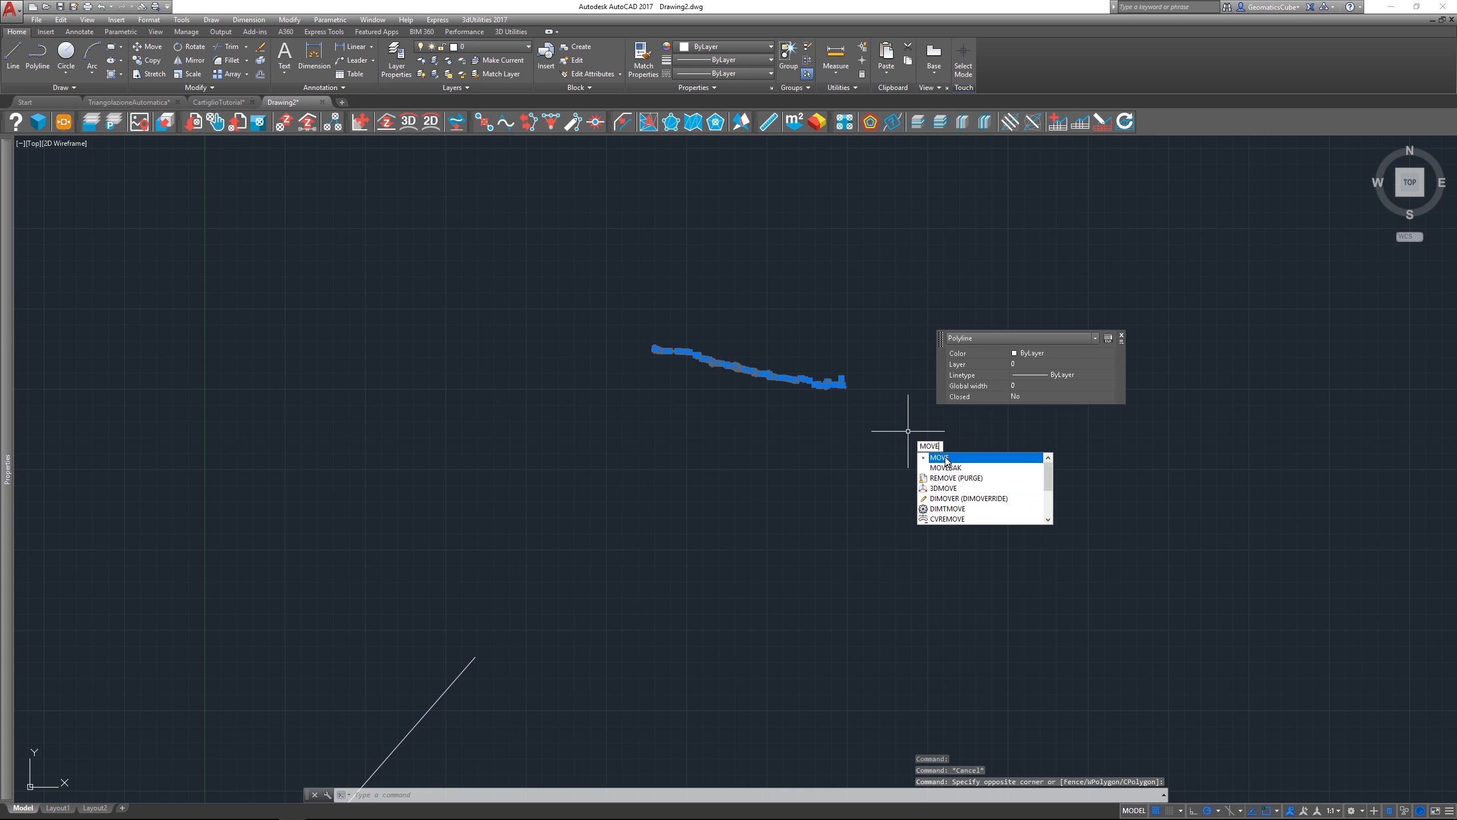
click(941, 457)
scroll(643, 356, up, 6)
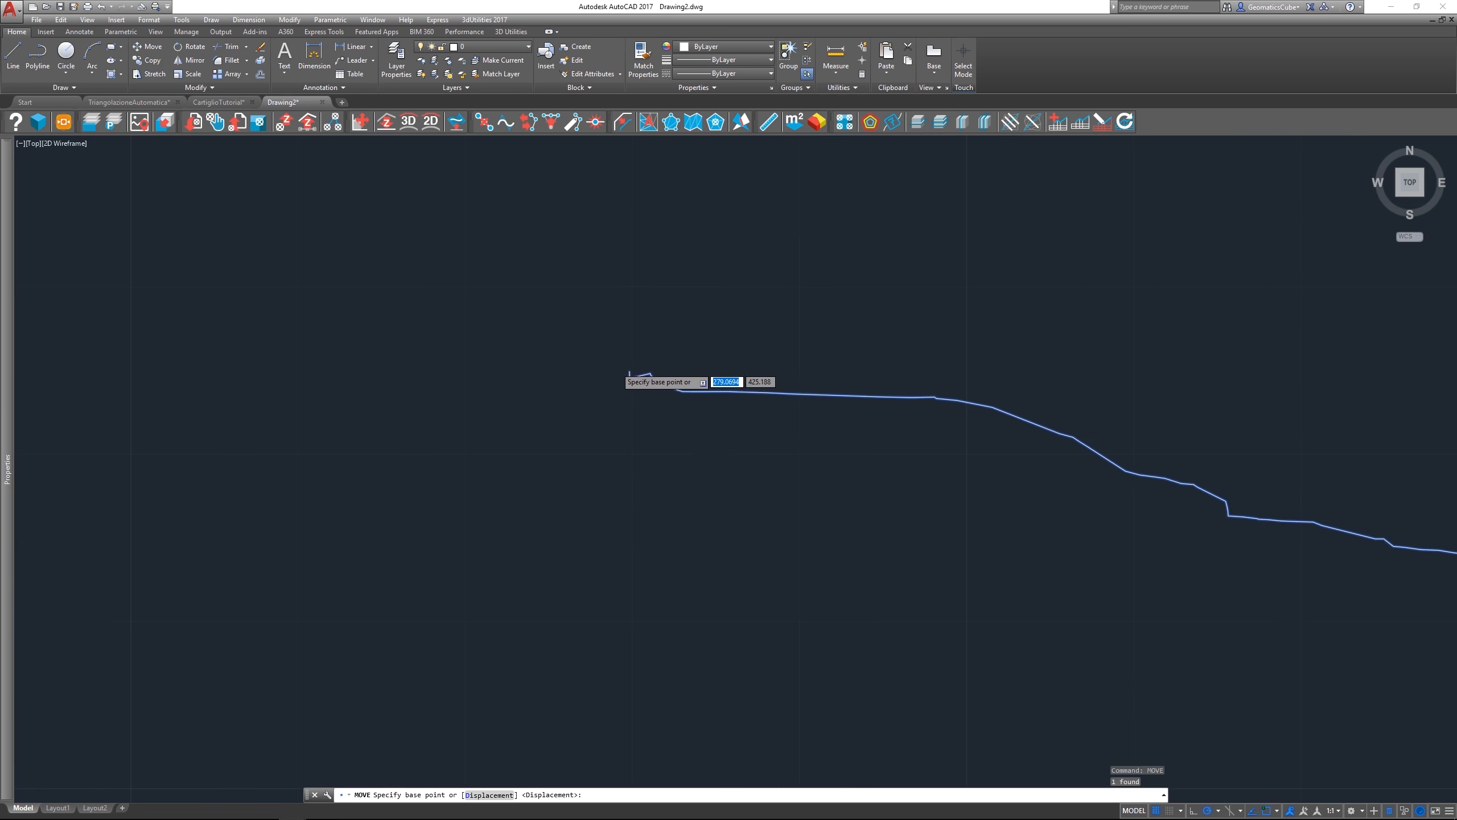
scroll(616, 366, up, 2)
click(649, 379)
scroll(699, 320, down, 4)
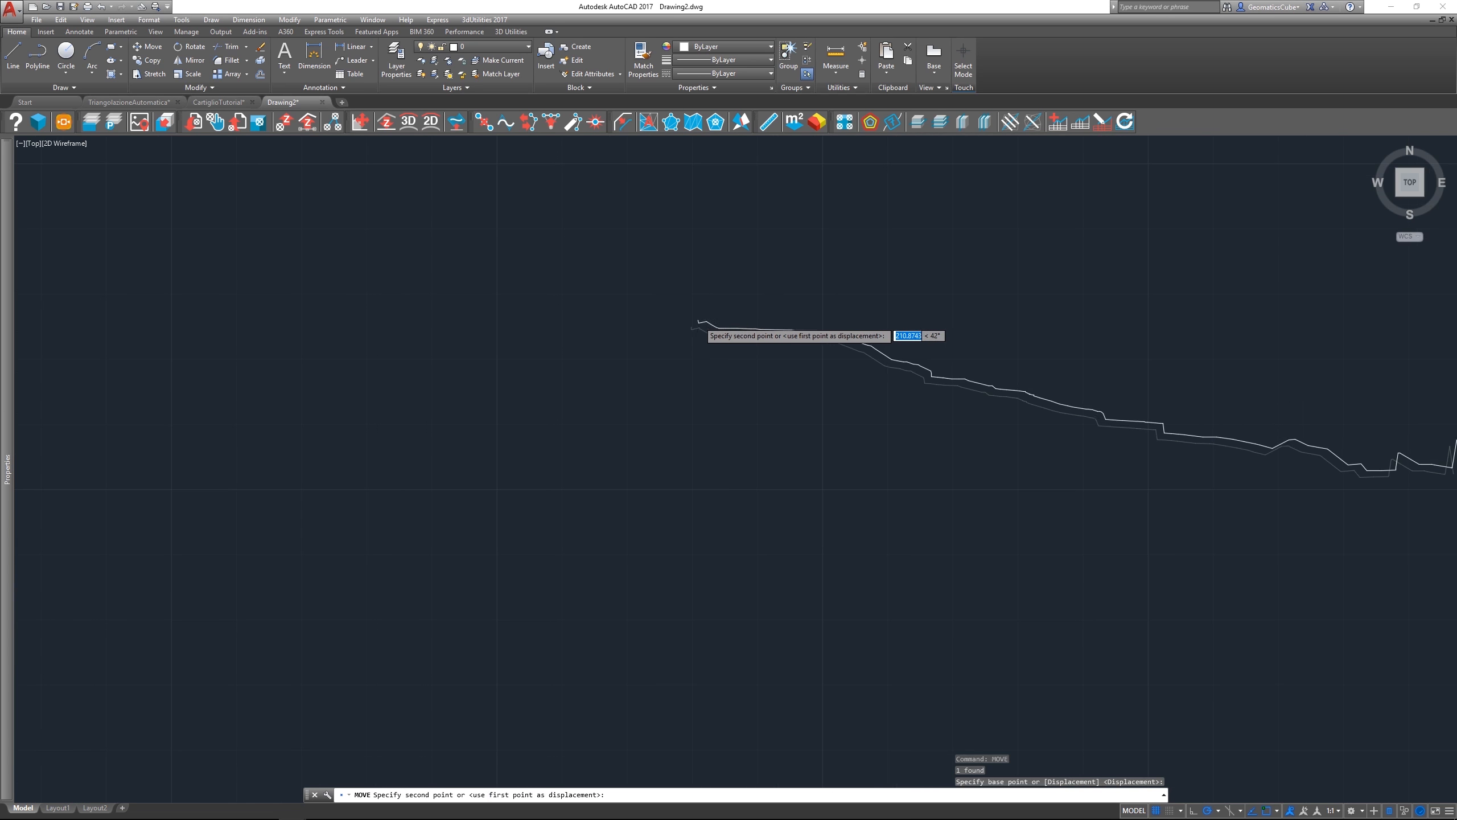
scroll(698, 322, down, 8)
scroll(602, 578, up, 6)
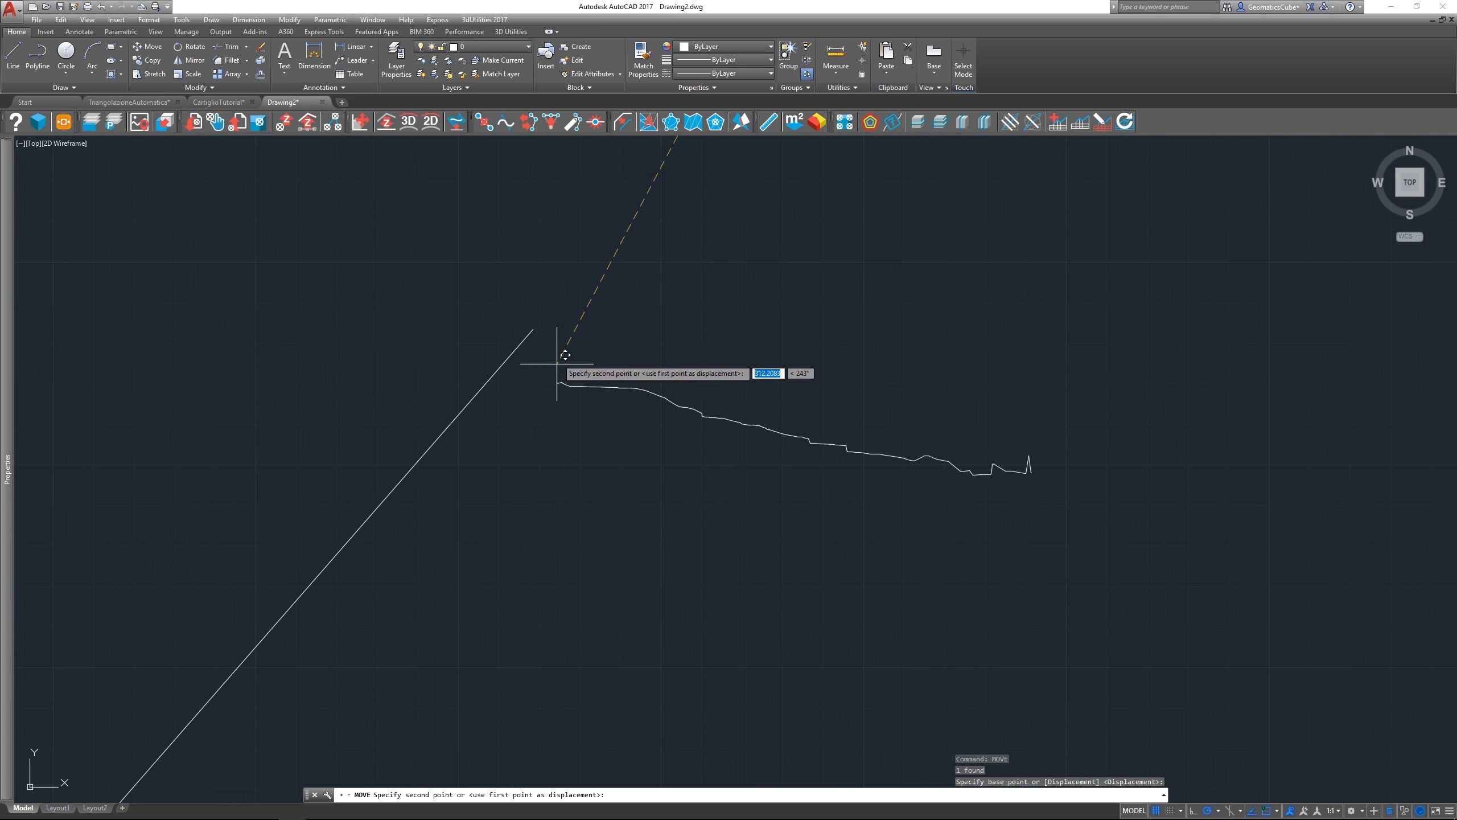
click(533, 329)
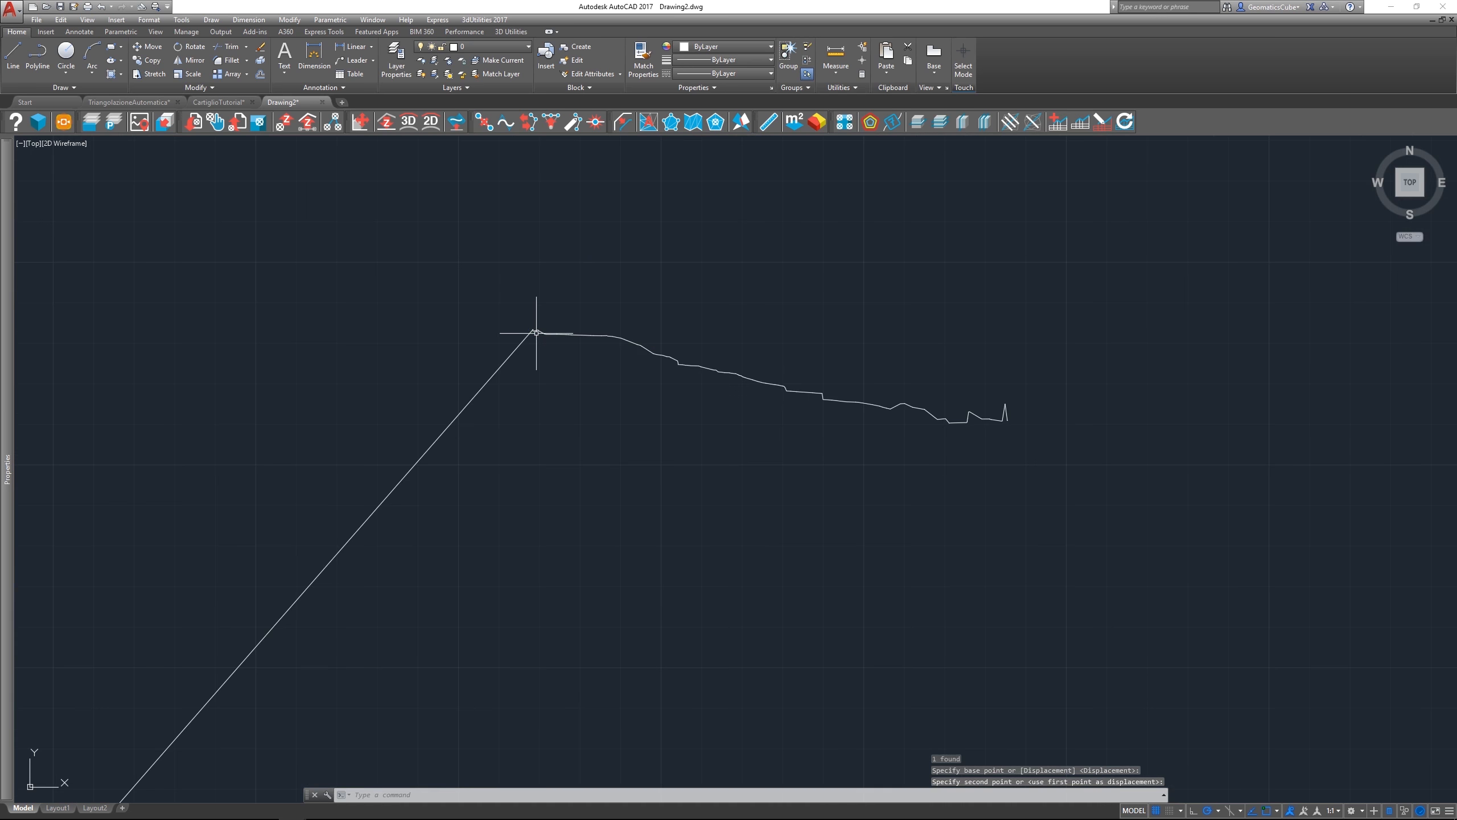
click(514, 357)
key(Delete)
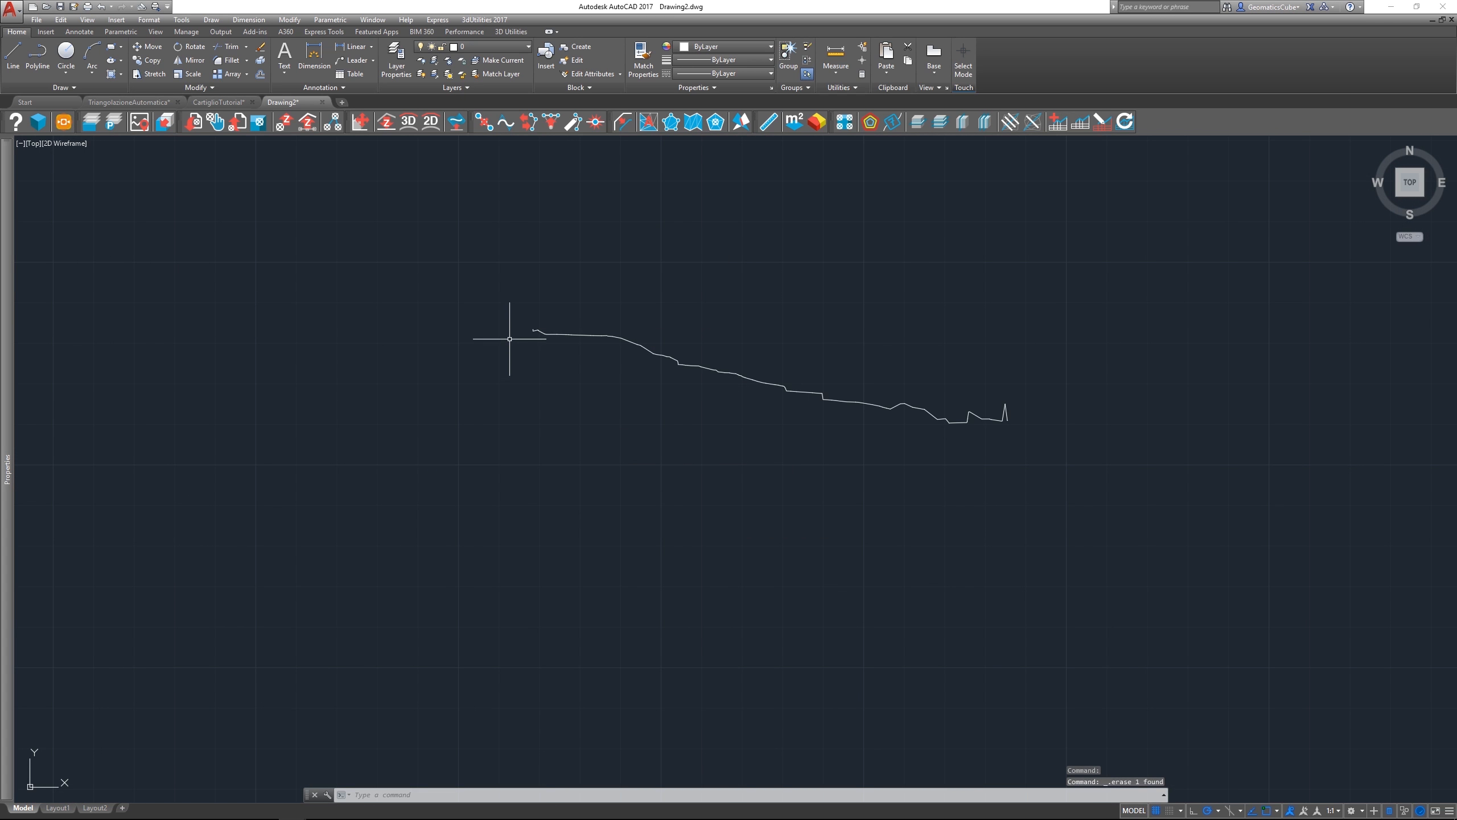
Start a section graph with the section lines group named Section1, using the moved section polyline.
click(1080, 128)
text(Section1)
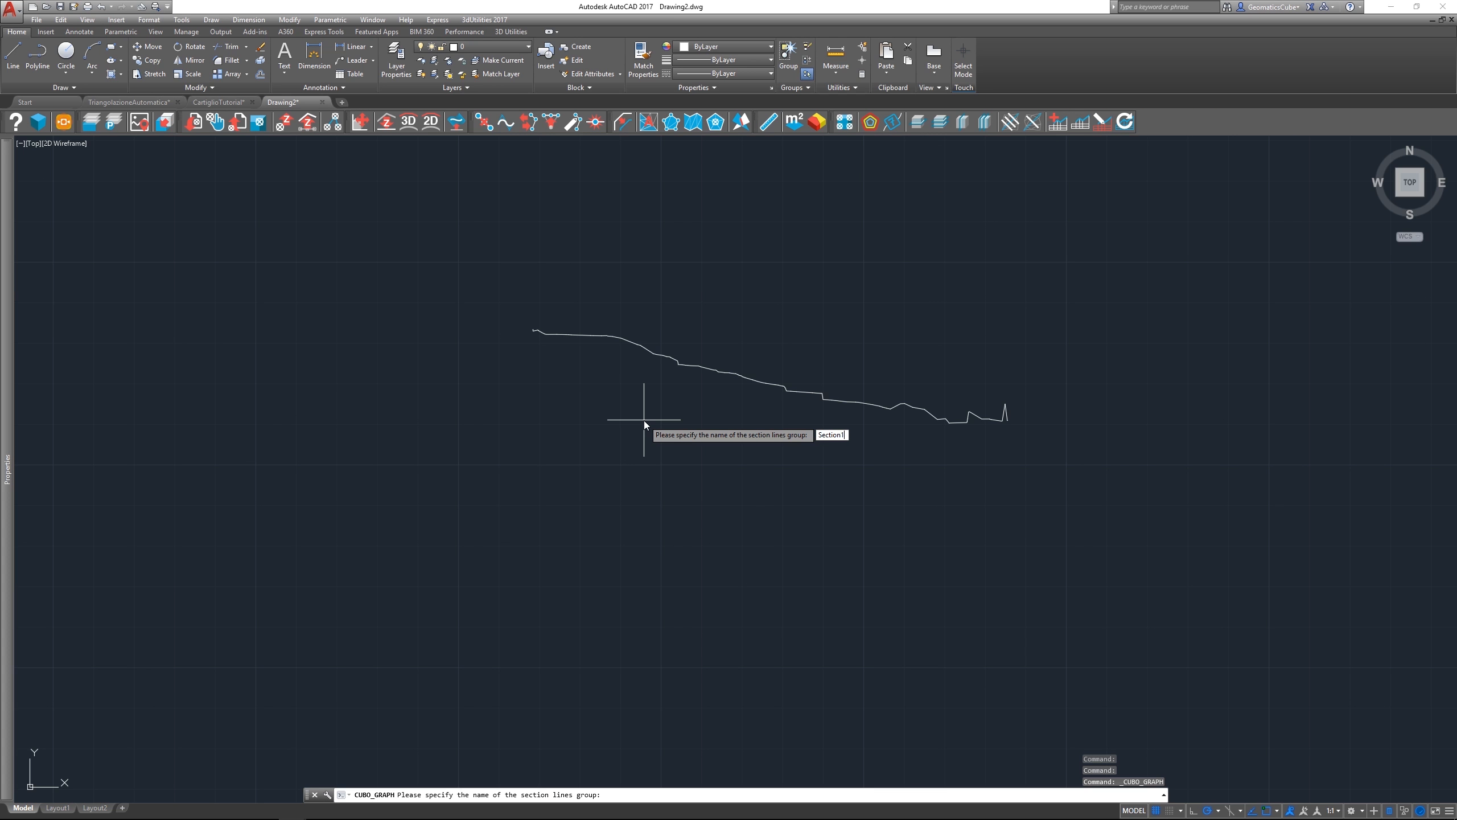
key(Return)
click(620, 337)
key(Return)
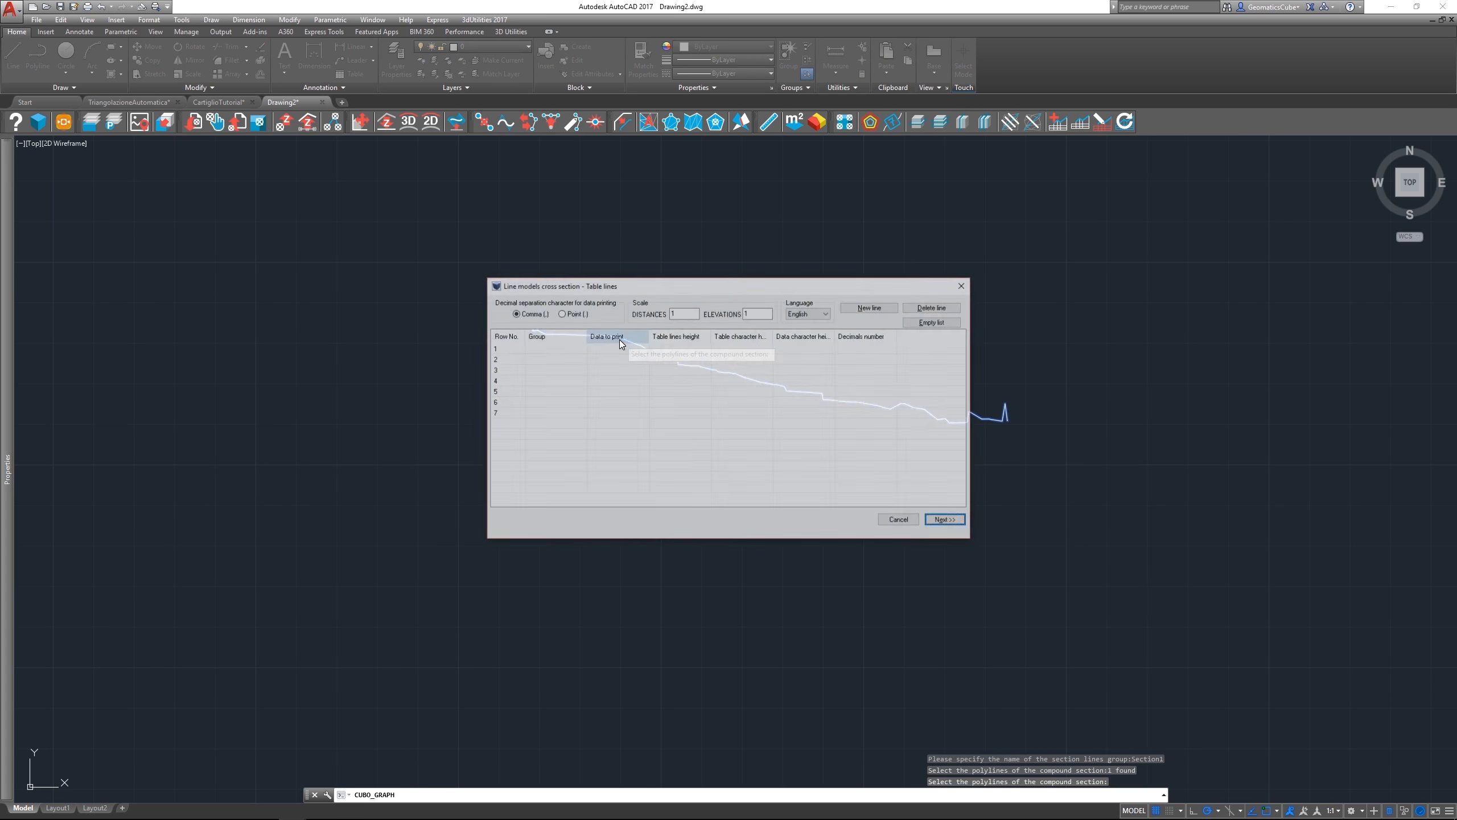
Add four Section1 table rows for Elevation Difference, Elevations, Partials and Slope, with 2.4 line height, 0.3 character heights and two decimals.
click(889, 312)
click(730, 497)
click(882, 309)
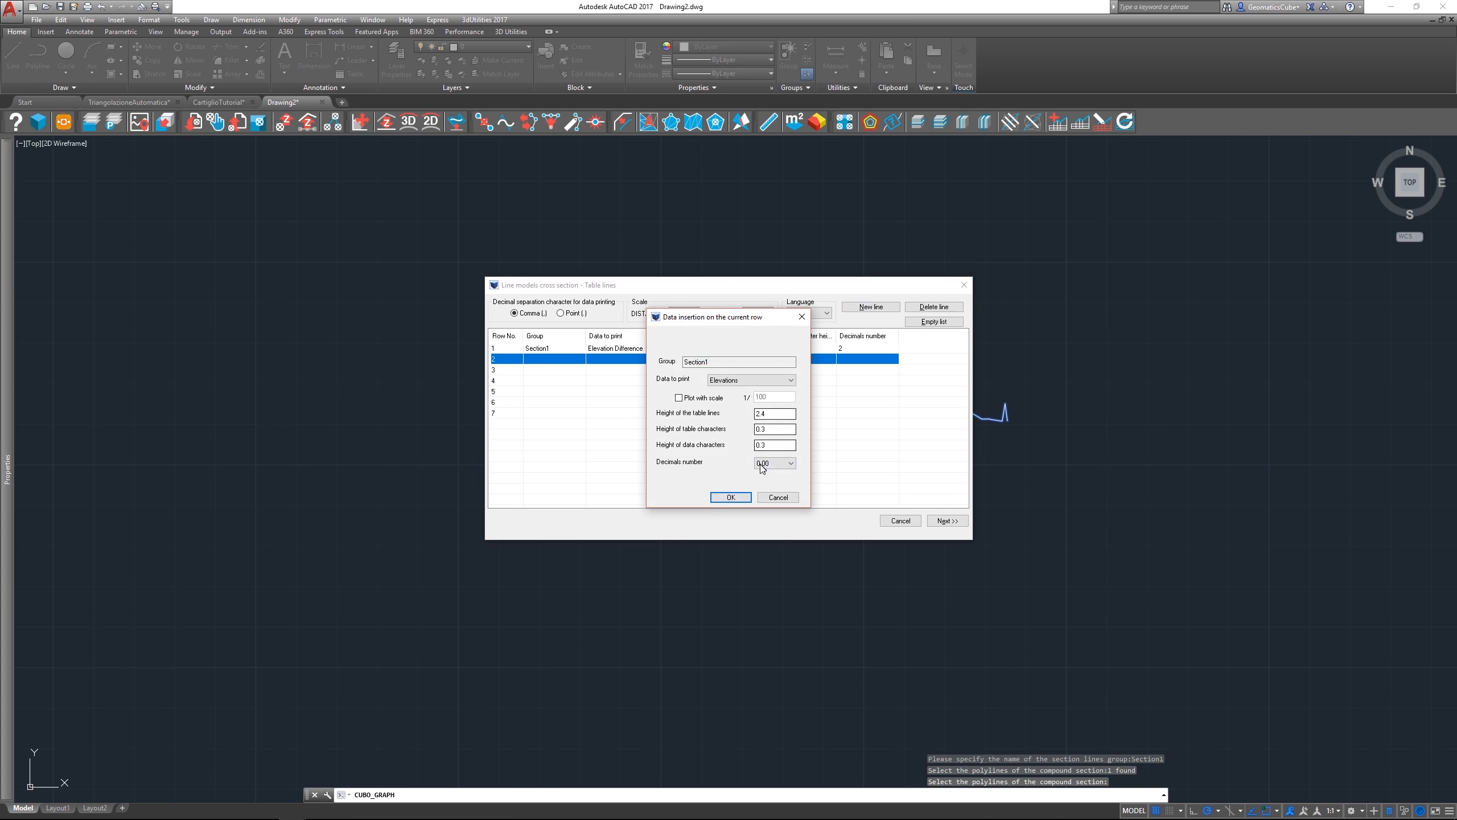
click(727, 498)
click(740, 499)
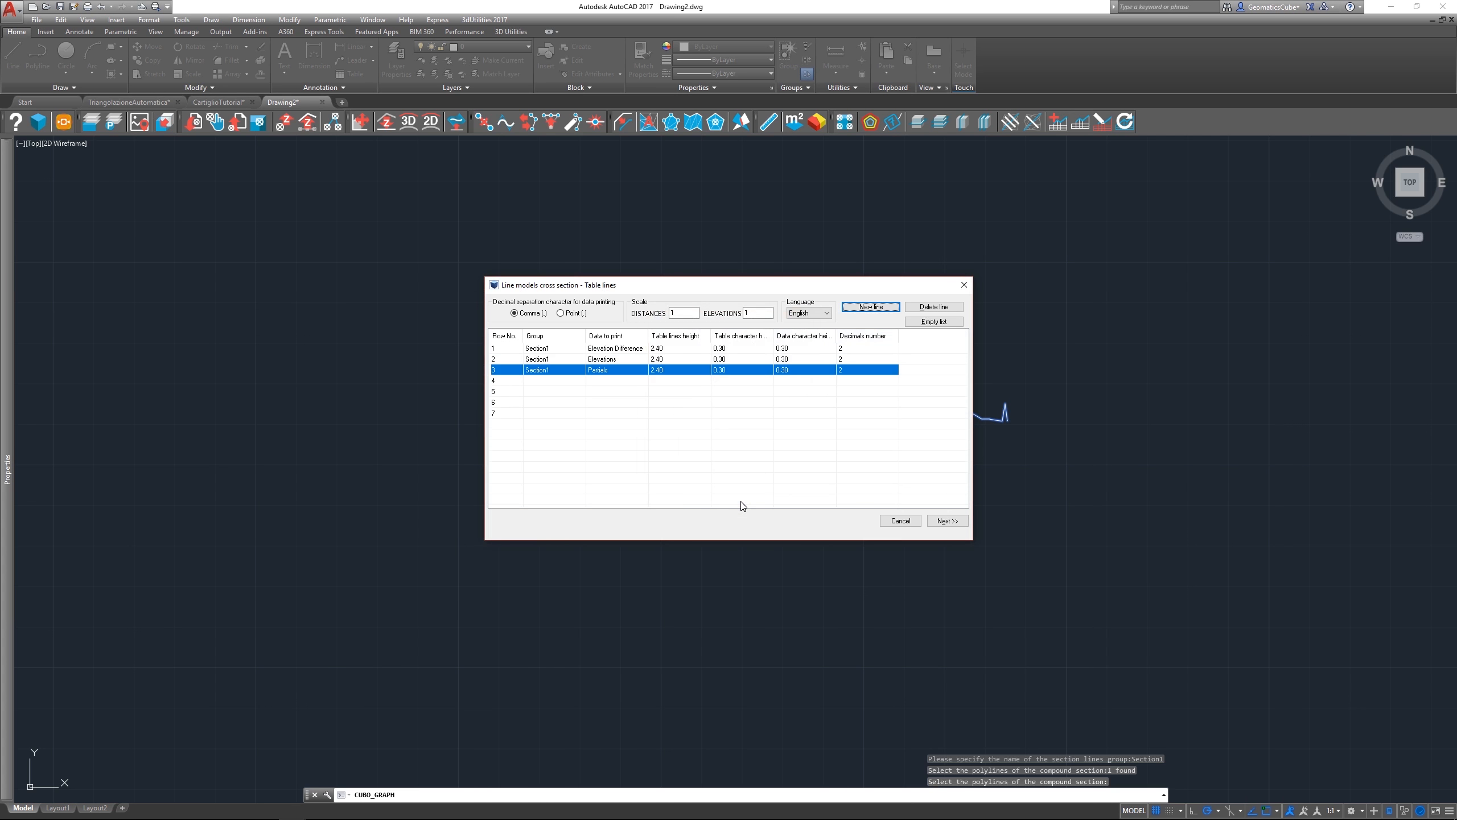
click(871, 306)
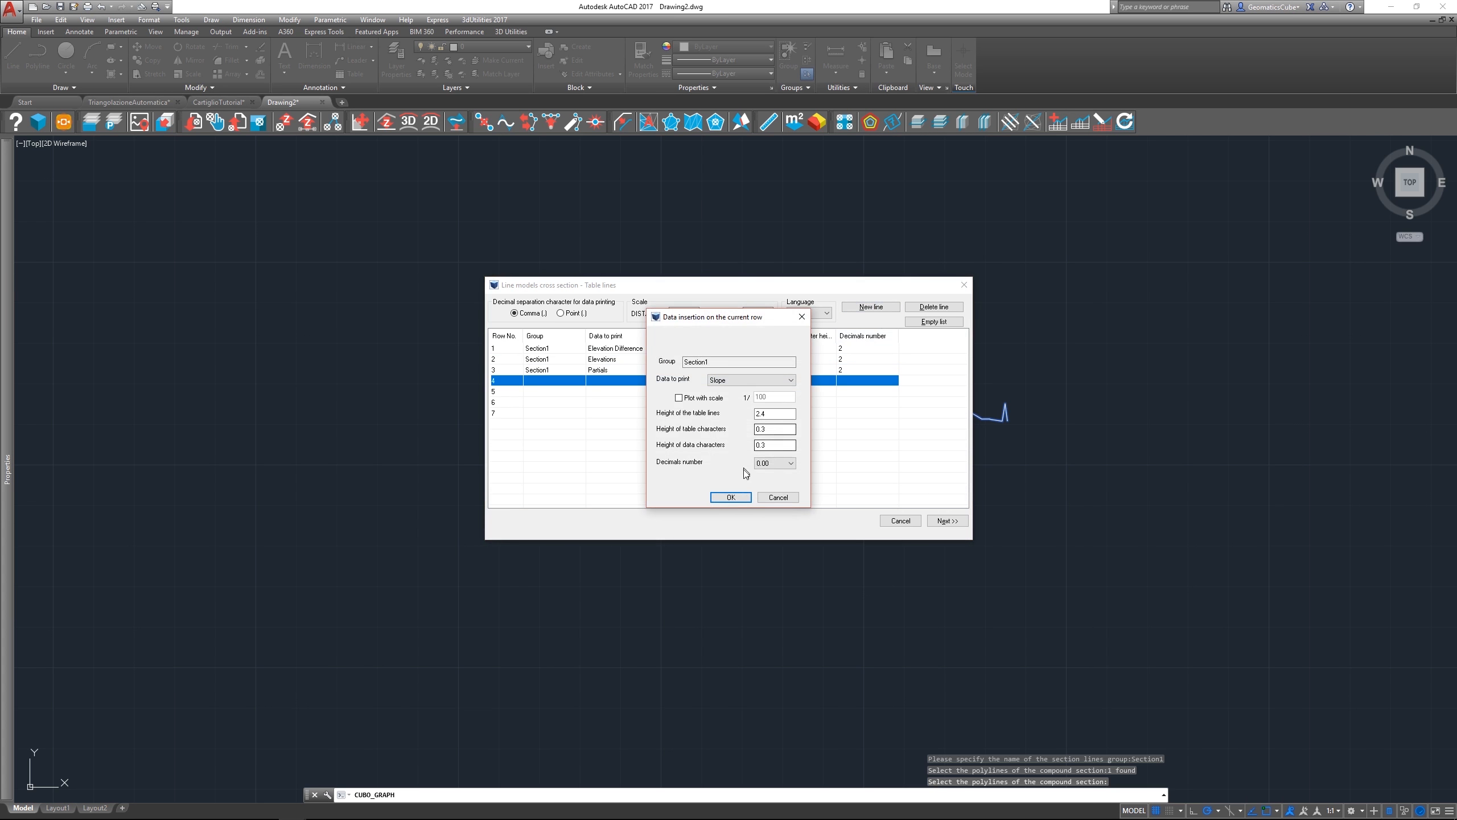
click(740, 498)
Keep line drawing active for Section1, set the reference elevation to 190 and generate the section graph.
click(943, 521)
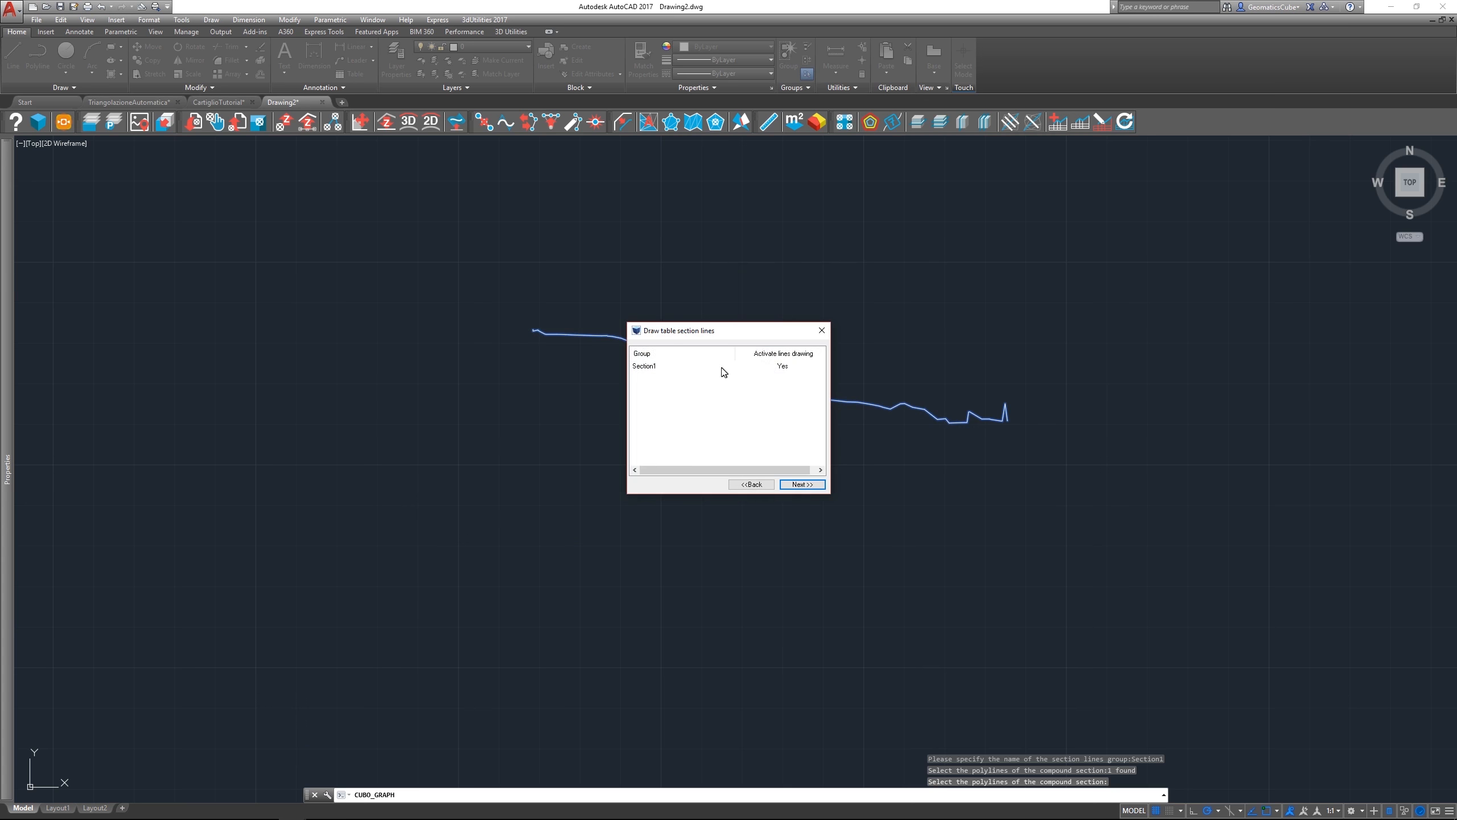
click(804, 484)
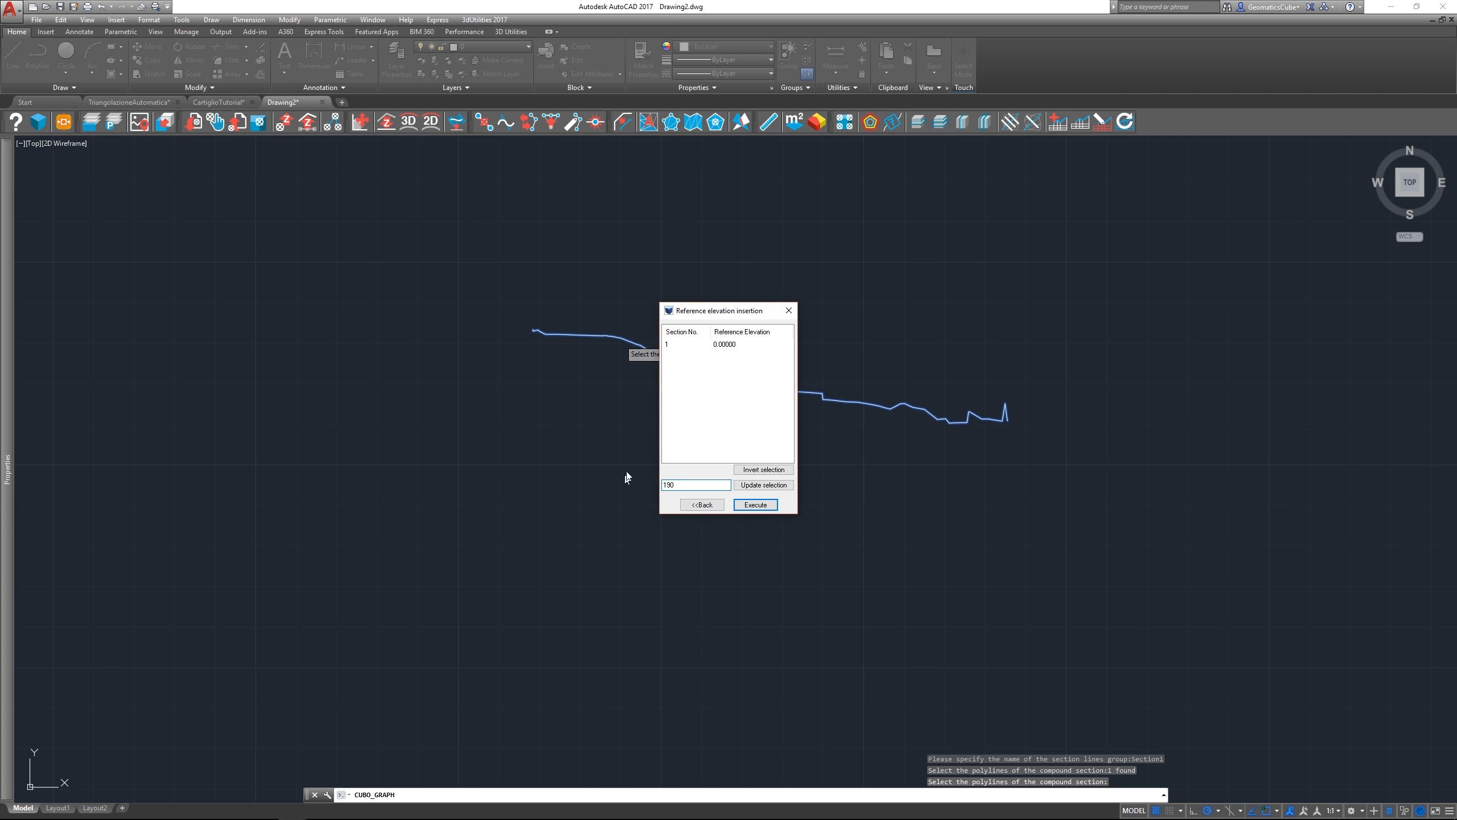
click(714, 344)
click(756, 504)
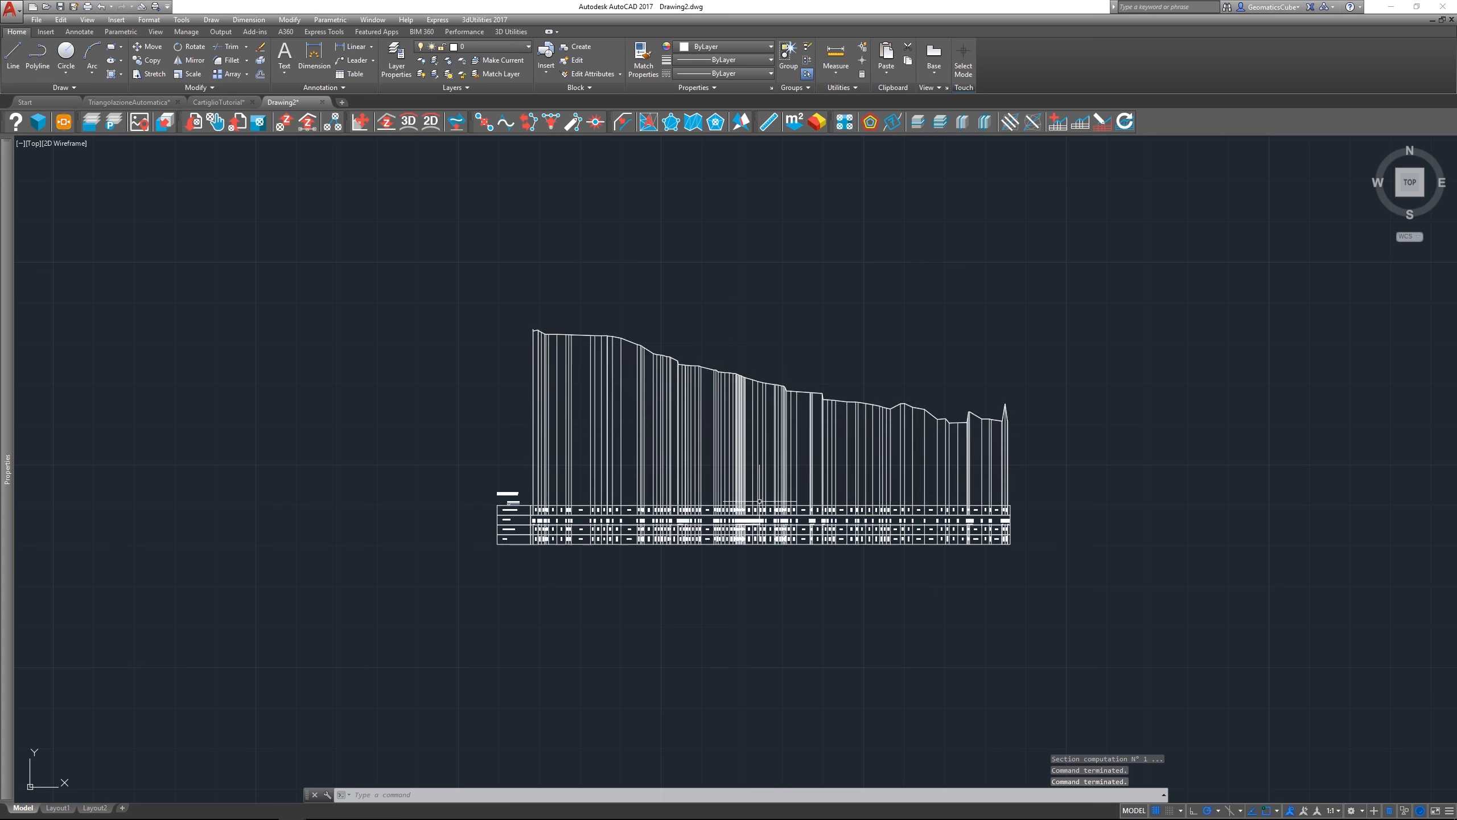
Examine the section graph's elevation, elevation difference, partial distance and slope values at both ends of the table.
scroll(802, 461, up, 2)
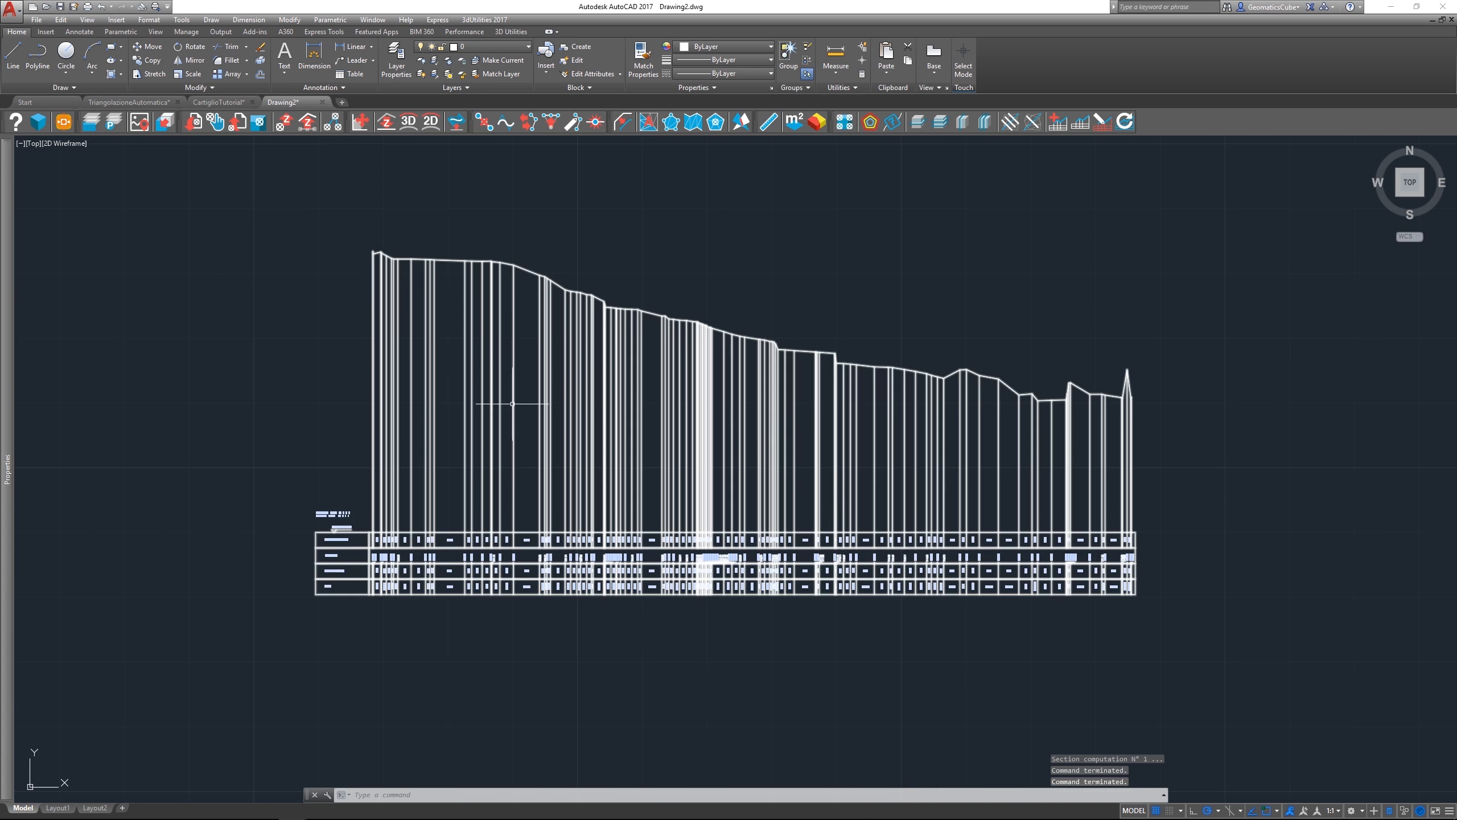
scroll(382, 568, up, 4)
scroll(412, 522, up, 5)
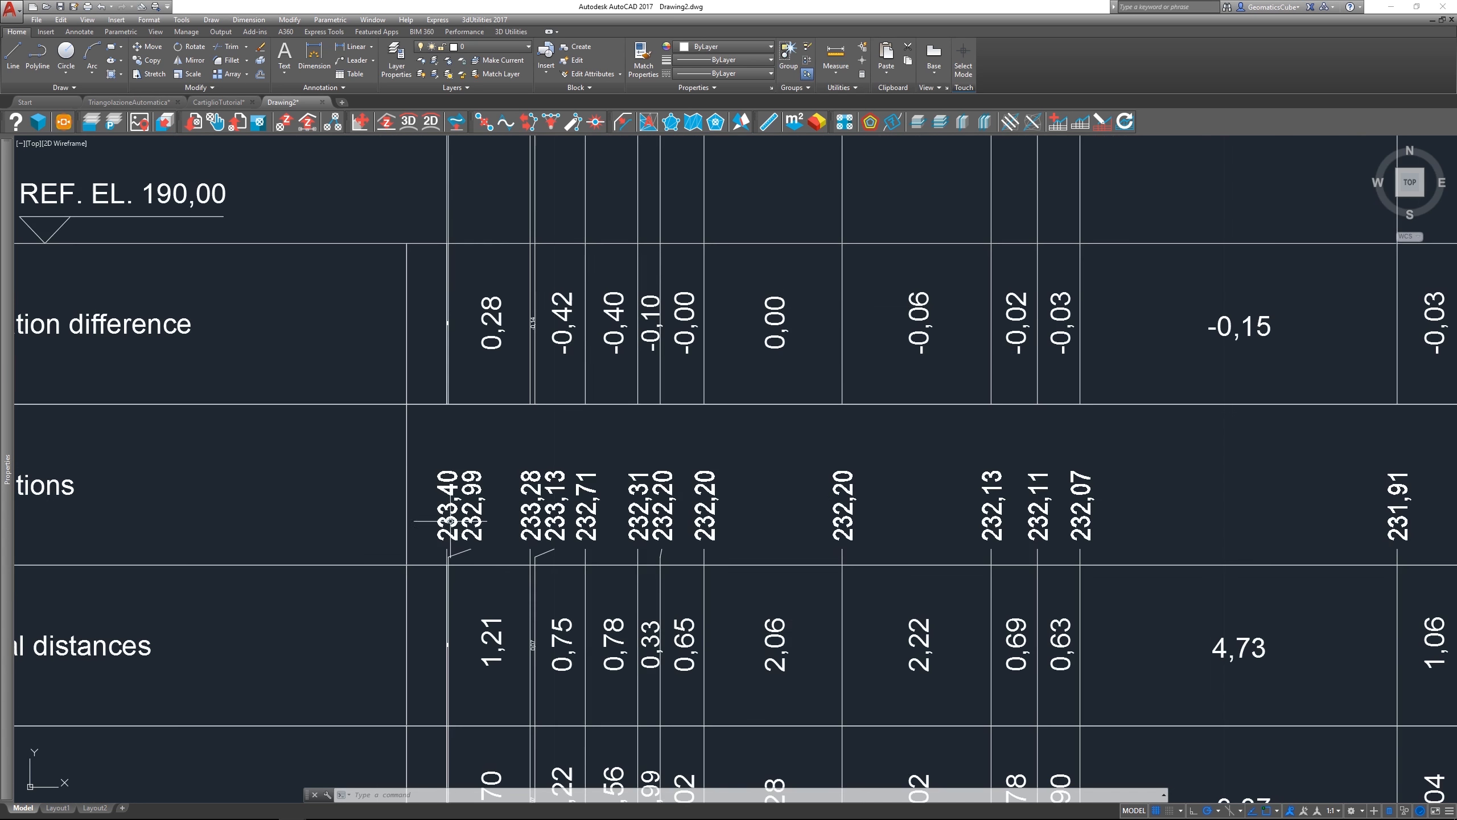
scroll(432, 451, down, 5)
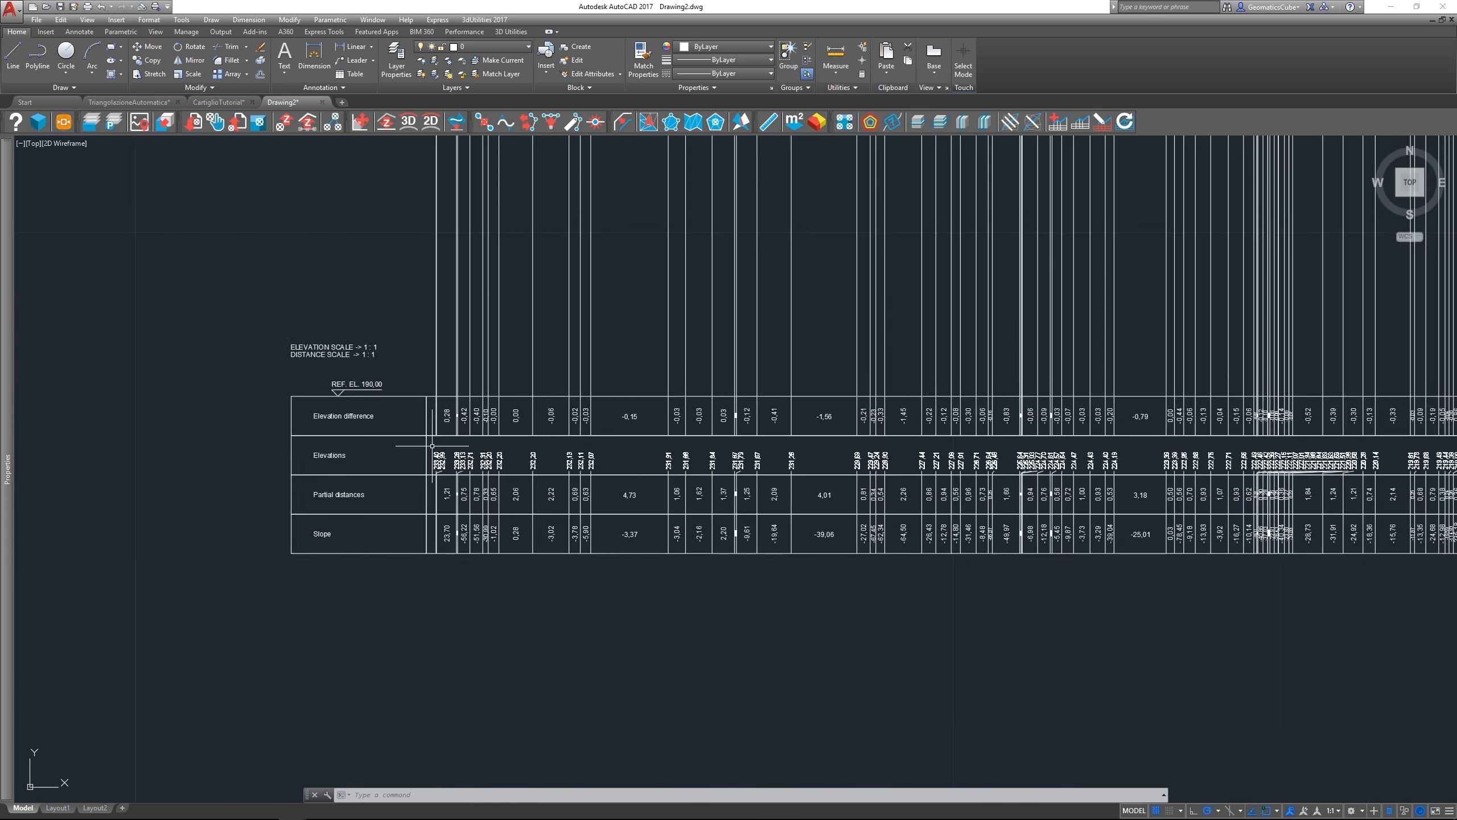
scroll(432, 446, down, 5)
scroll(1220, 456, up, 8)
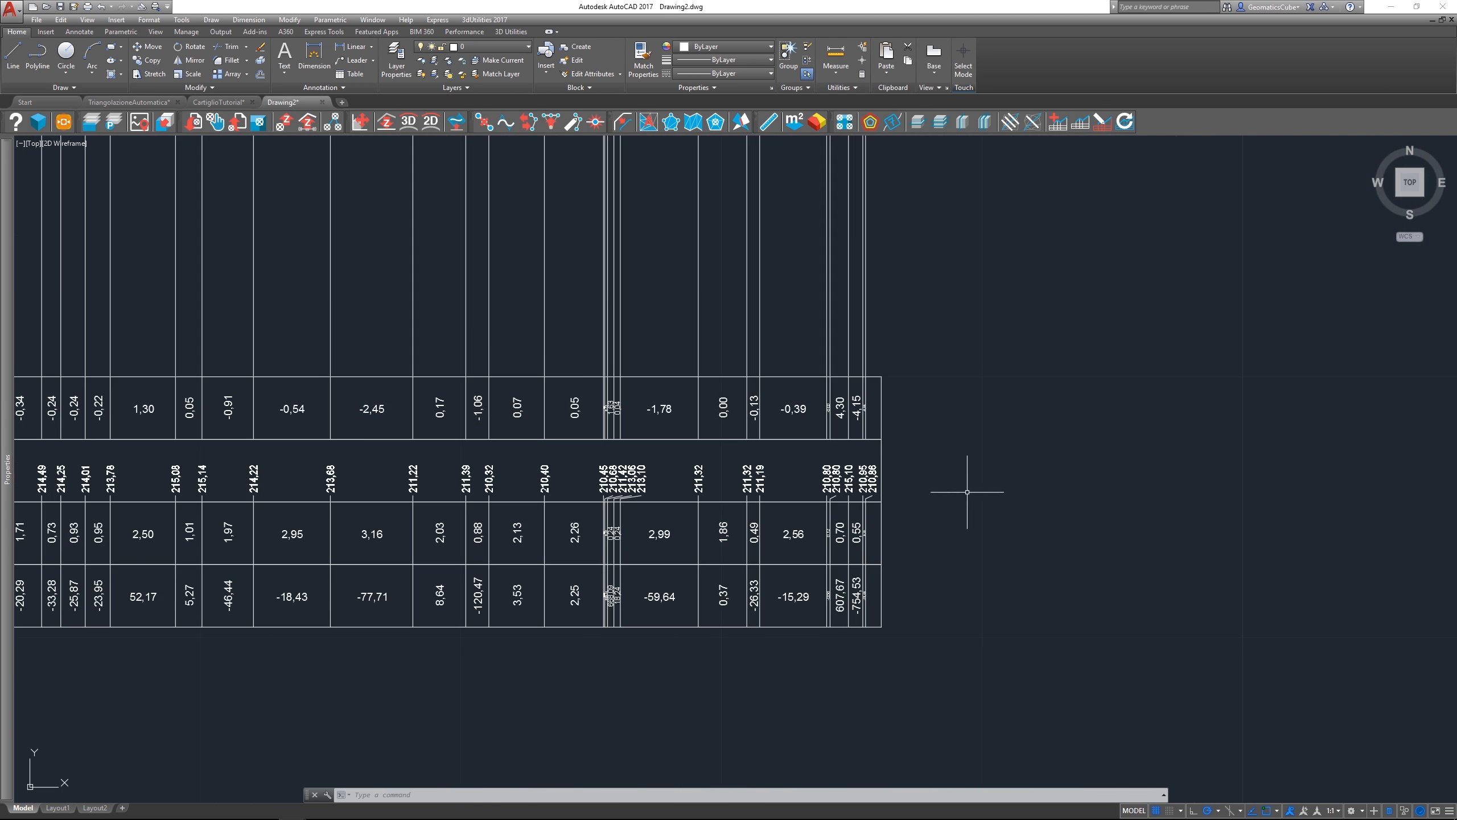
scroll(860, 508, up, 4)
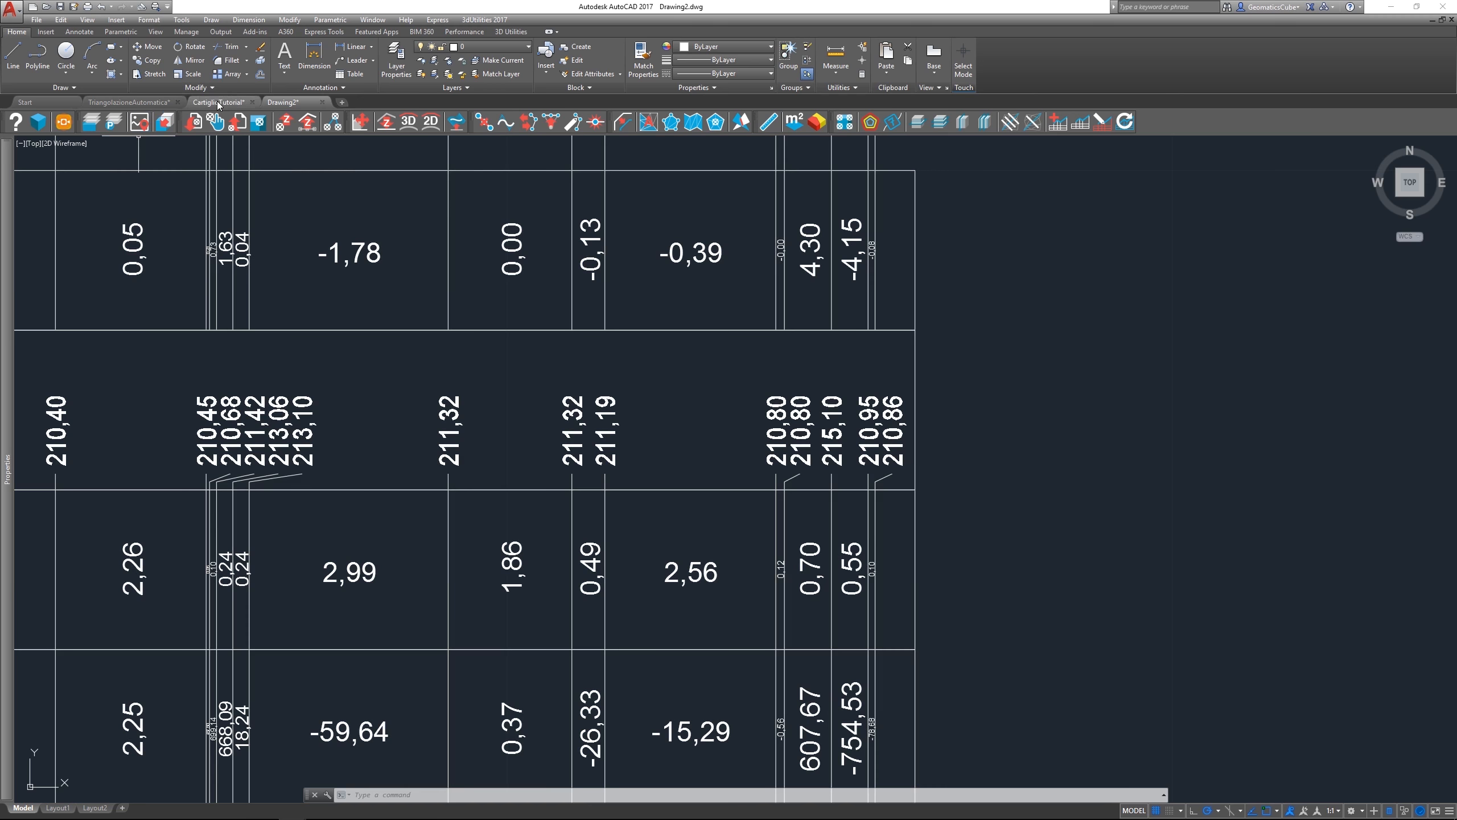
Identify the coordinates of the vertical section's southern endpoint in the CartiglioTutorial drawing.
click(219, 103)
scroll(683, 391, down, 5)
scroll(683, 287, up, 8)
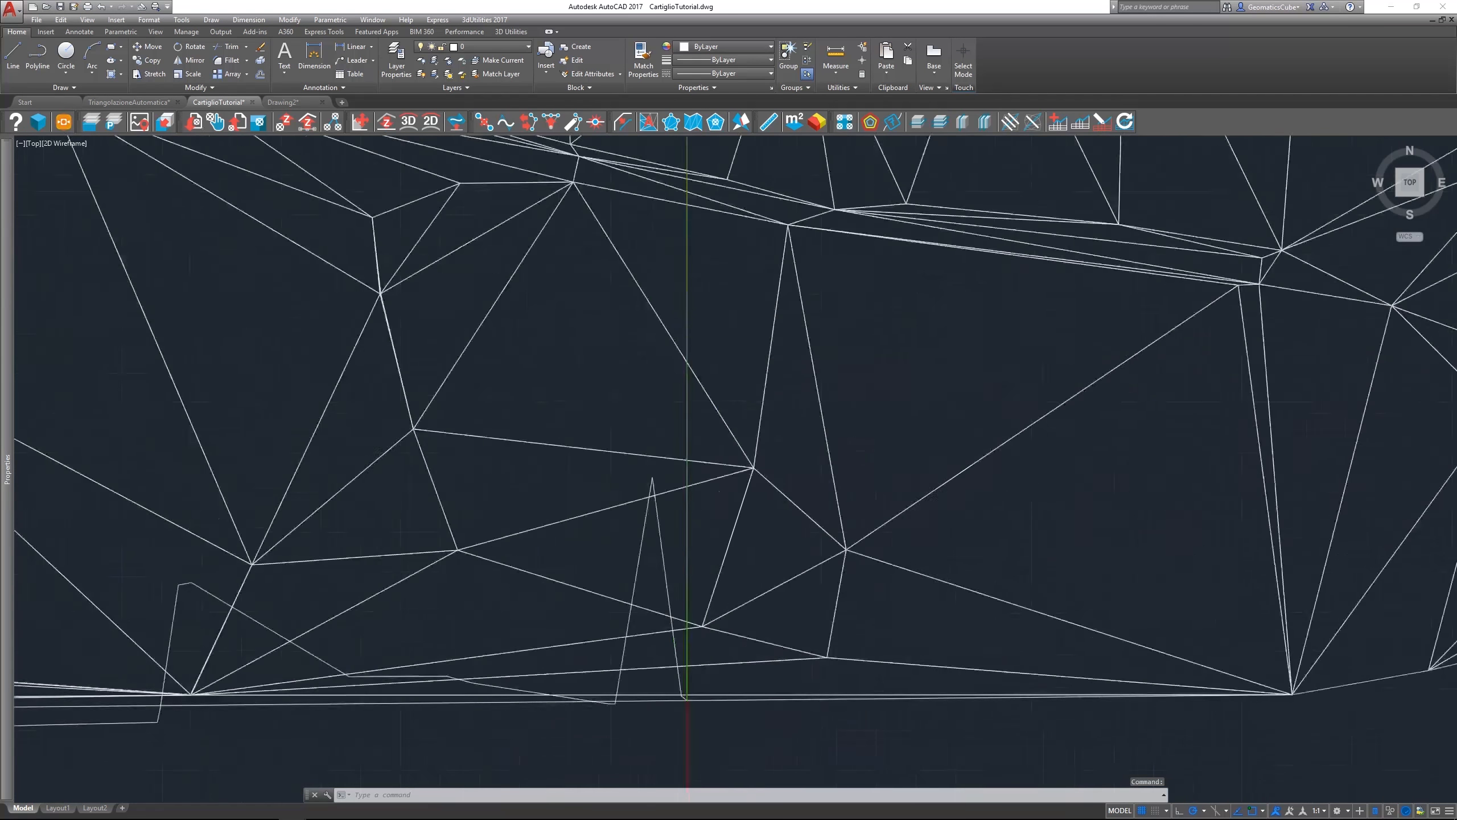
scroll(710, 727, up, 2)
text(id)
key(Return)
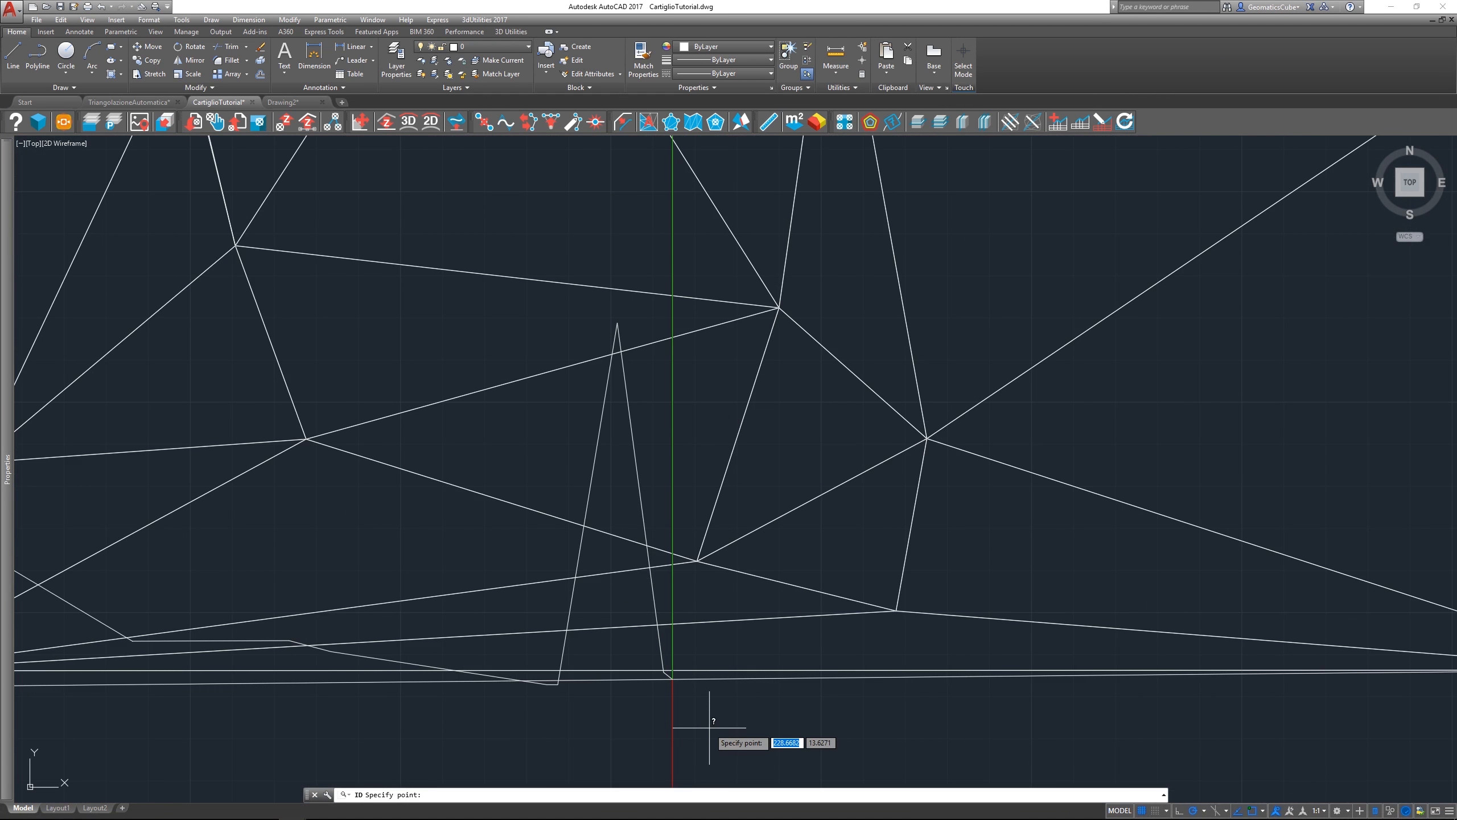
click(672, 678)
scroll(660, 693, down, 5)
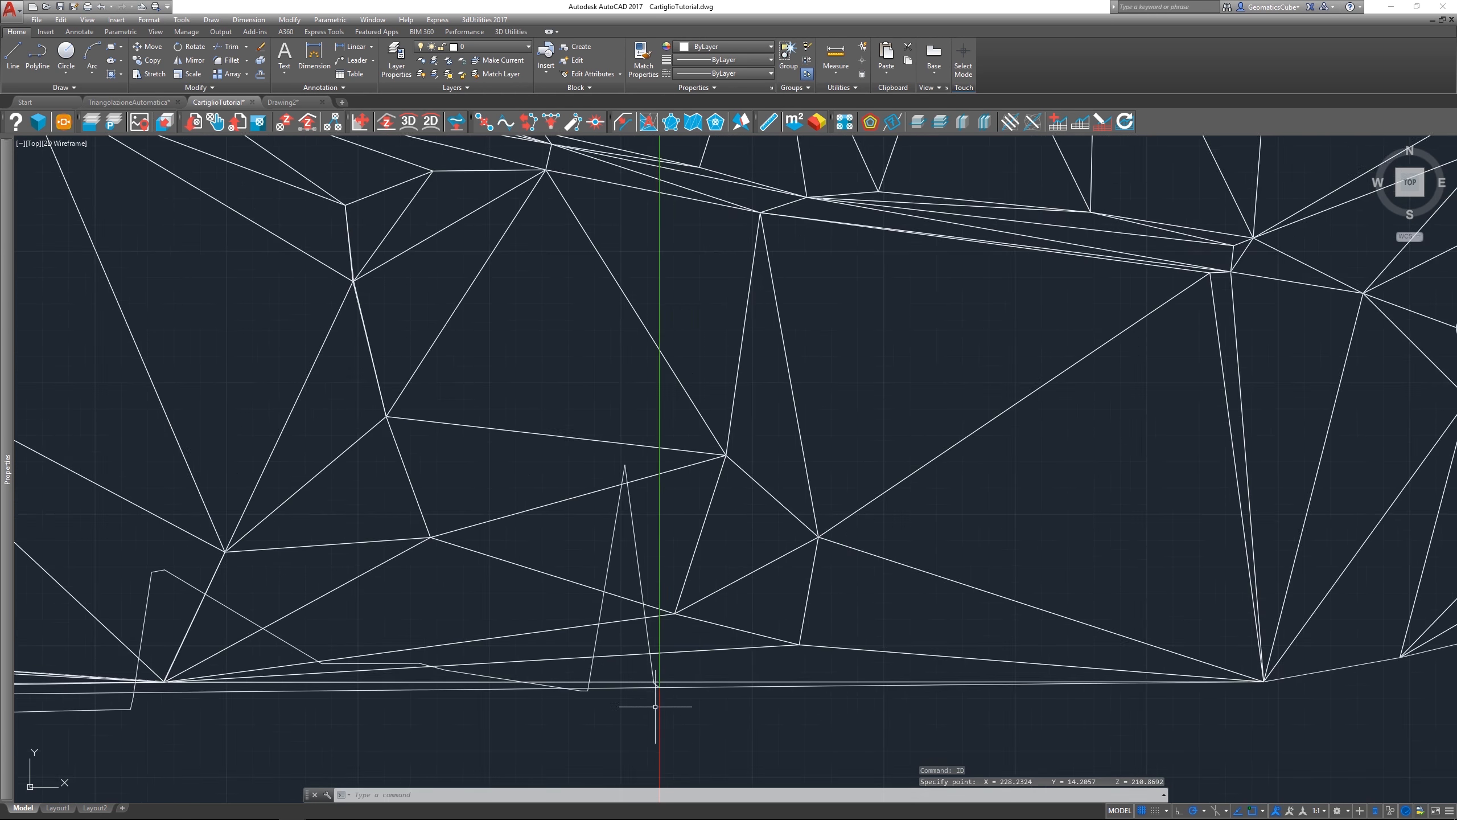
Undo the vertical section's rotation and its creation, back to the plain terrain mesh with the red section line.
key(ctrl+z)
key(ctrl+z)
key(ctrl+z)
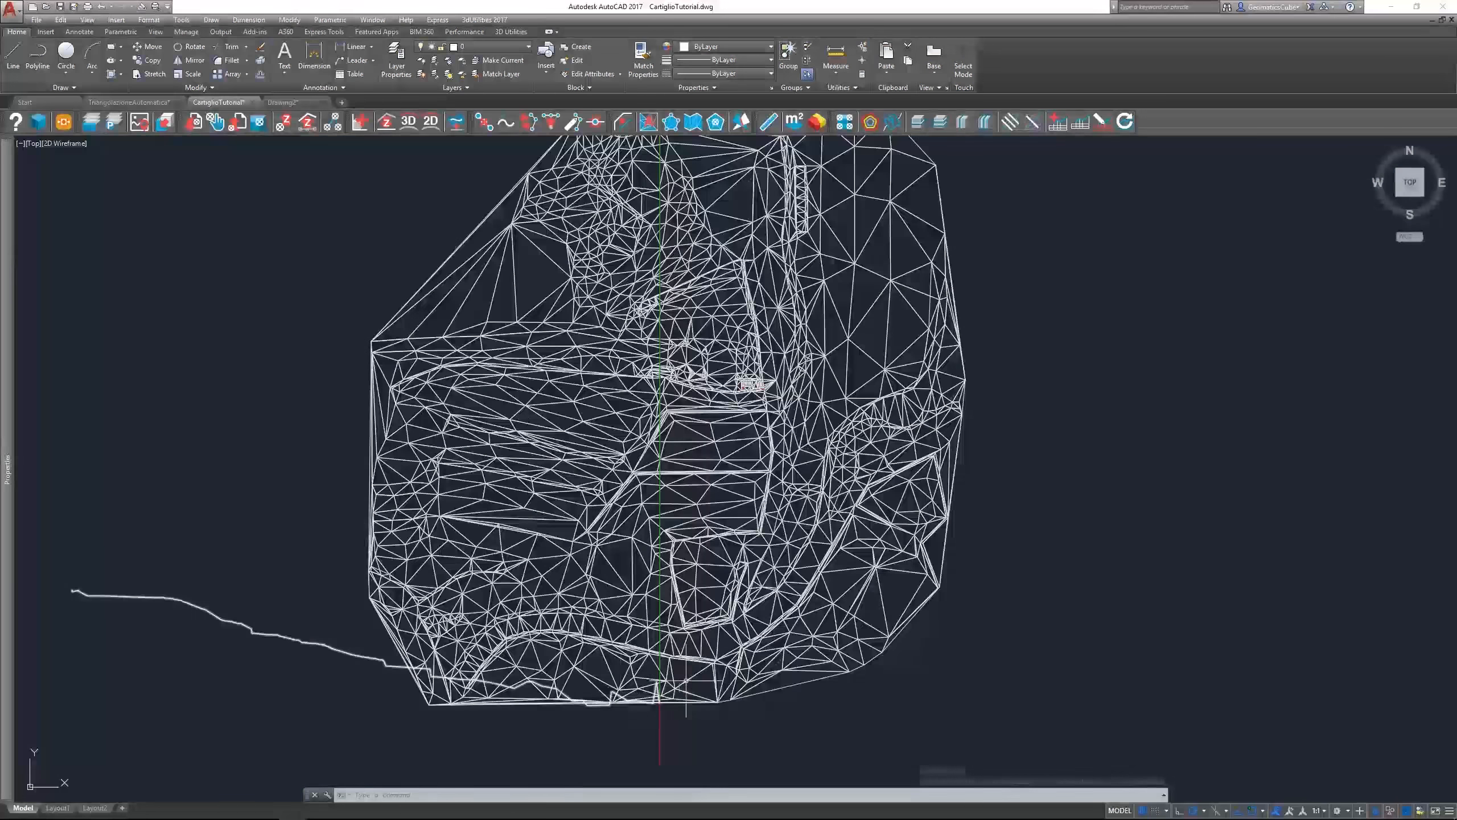
key(ctrl+z)
key(ctrl+z)
key(ctrl+z)
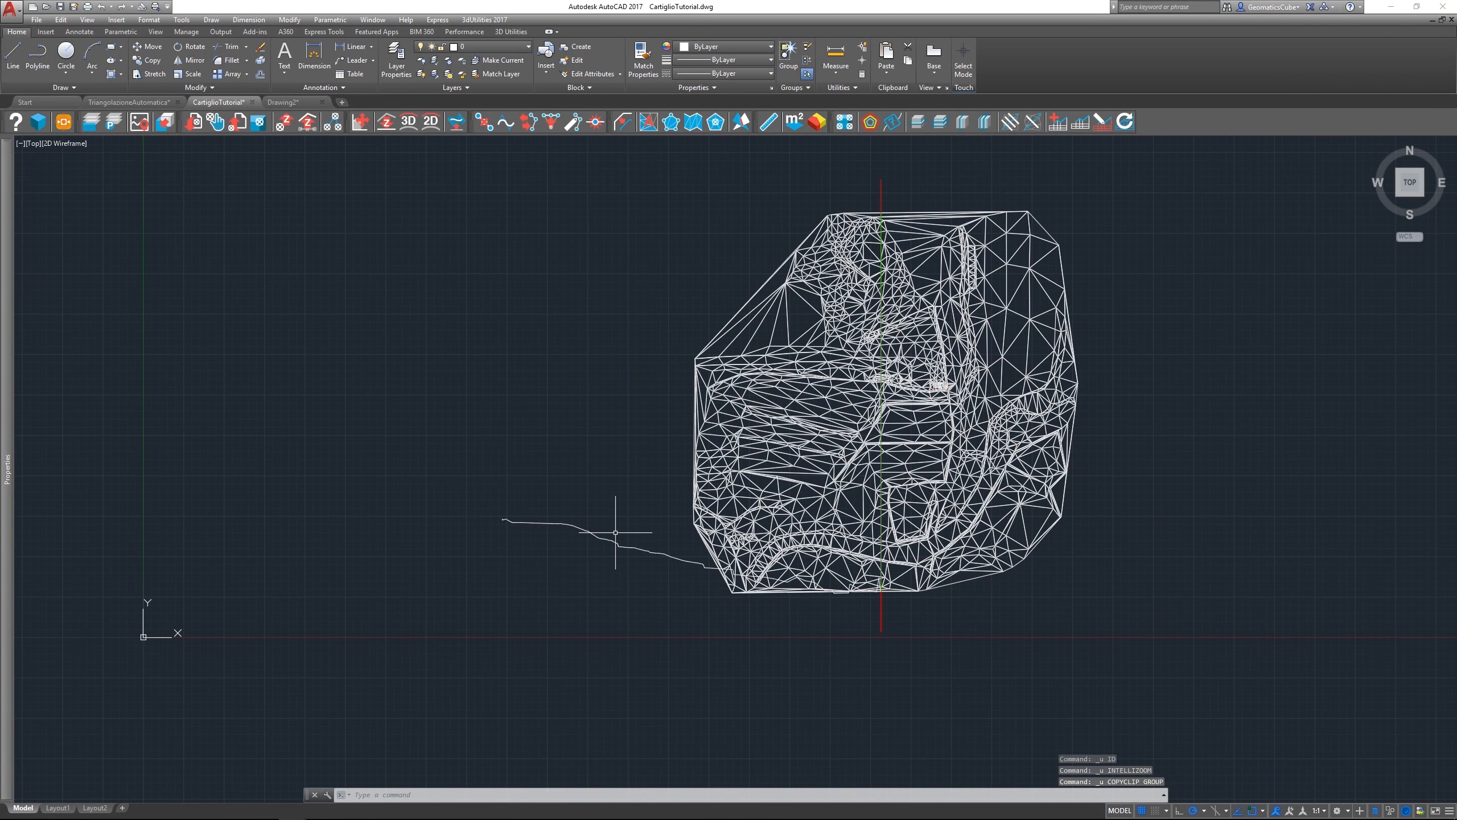
key(ctrl+z)
key(ctrl+z)
key(ctrl+z)
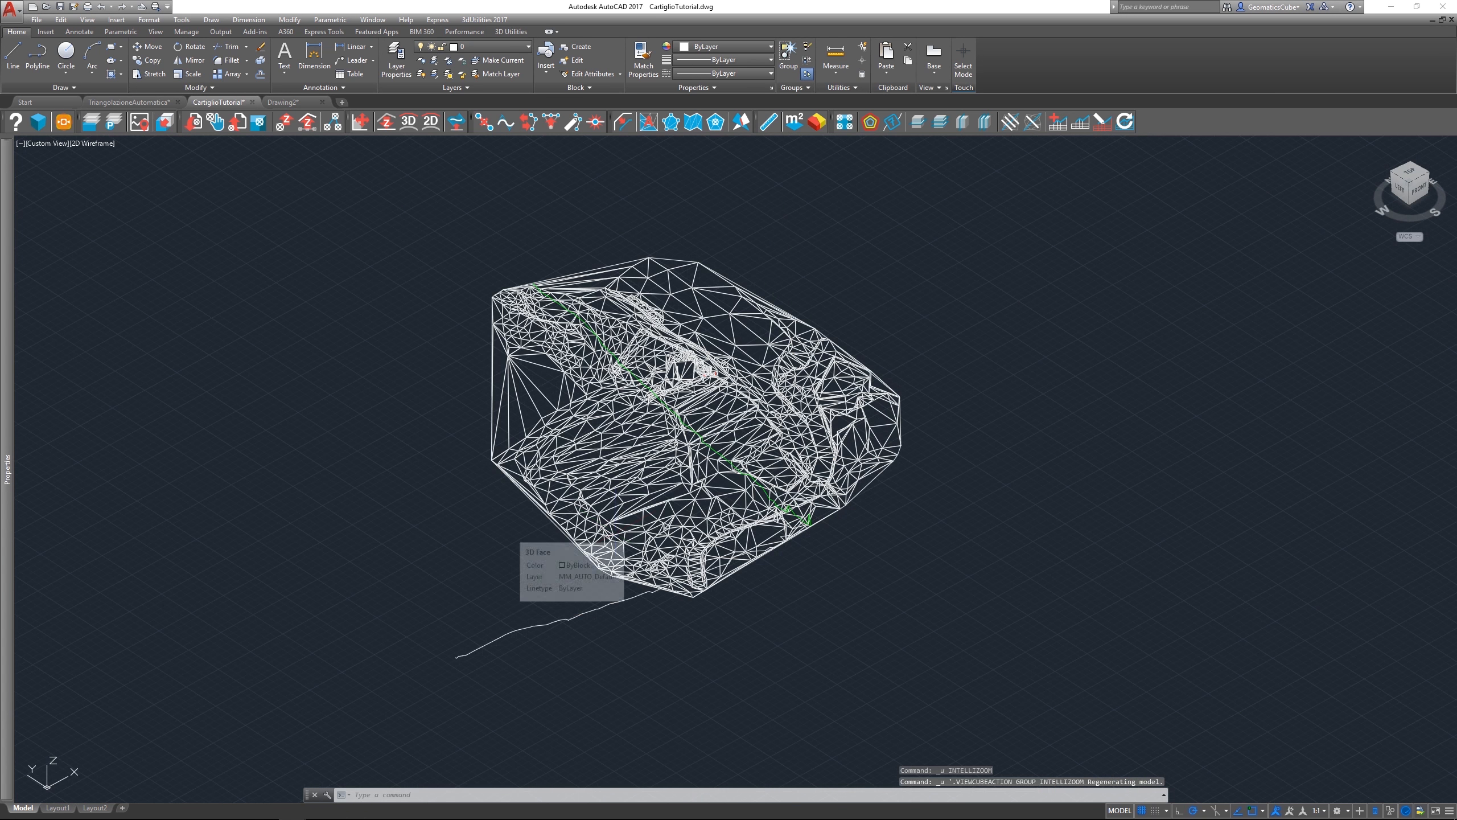
key(ctrl+z)
key(ctrl+z)
key(ctrl+z)
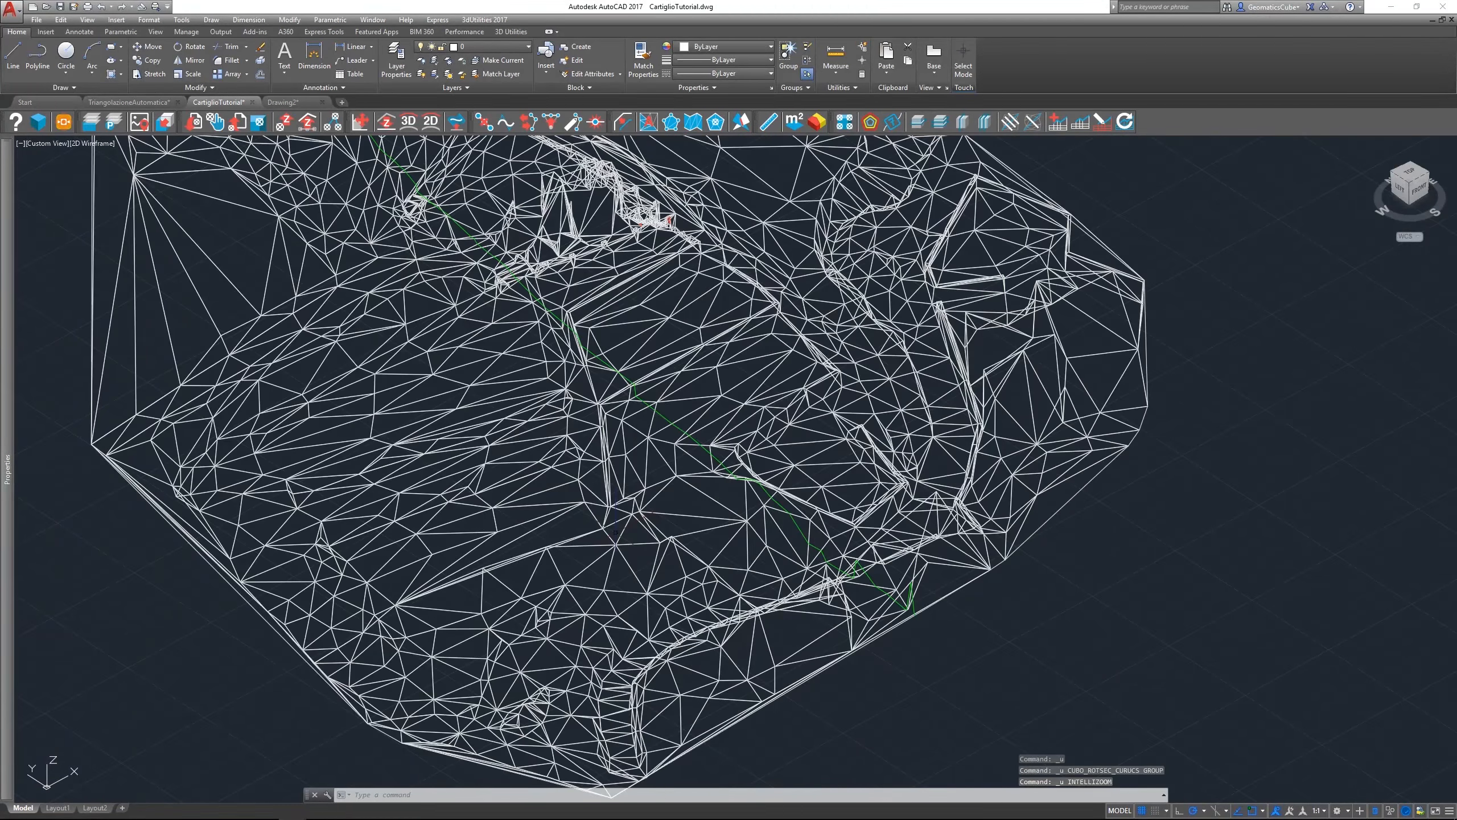
key(ctrl+z)
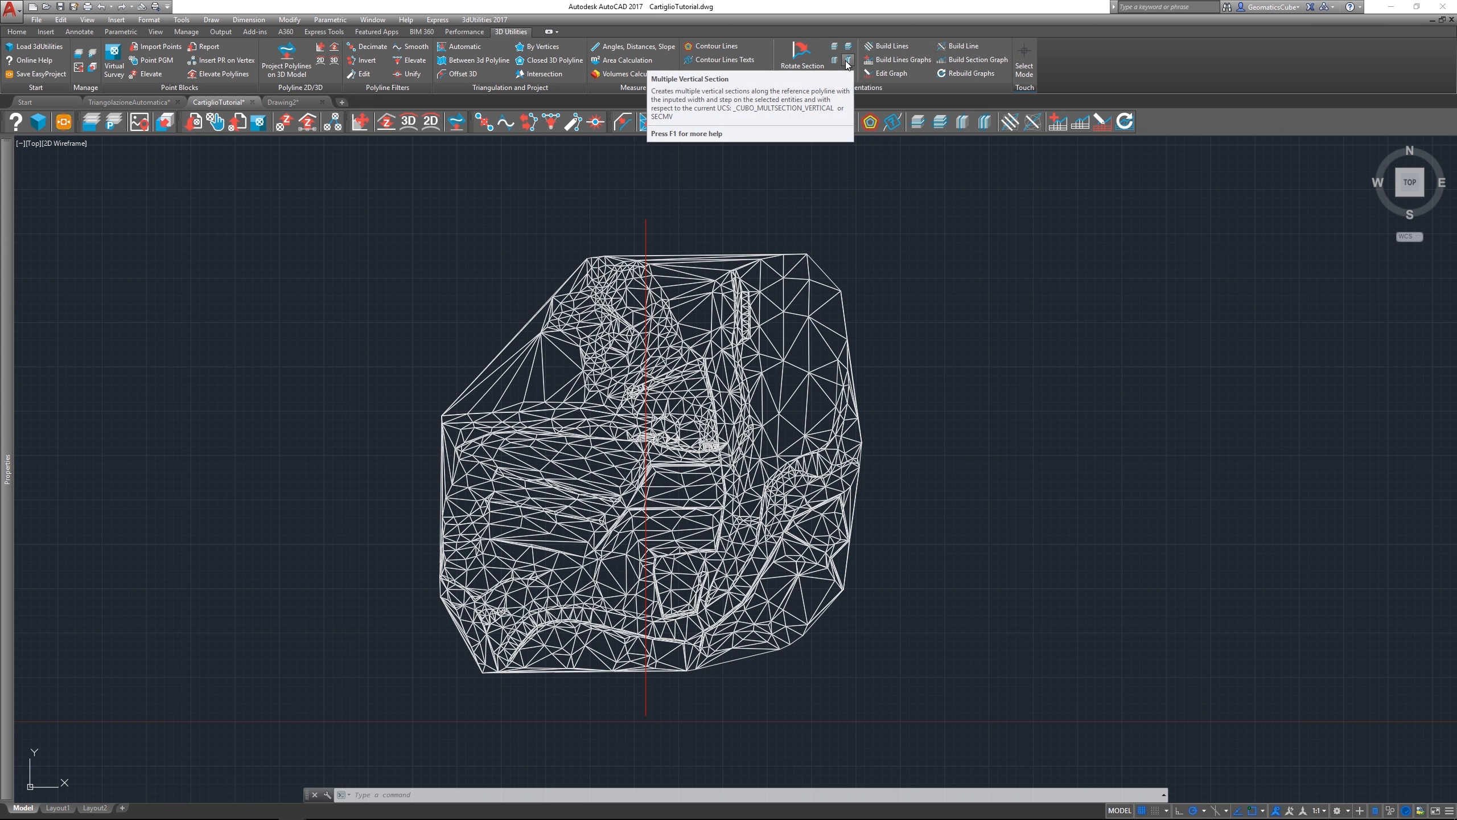
Start a Multiple Vertical Section along the red reference polyline with width 70 and step 30.
click(847, 62)
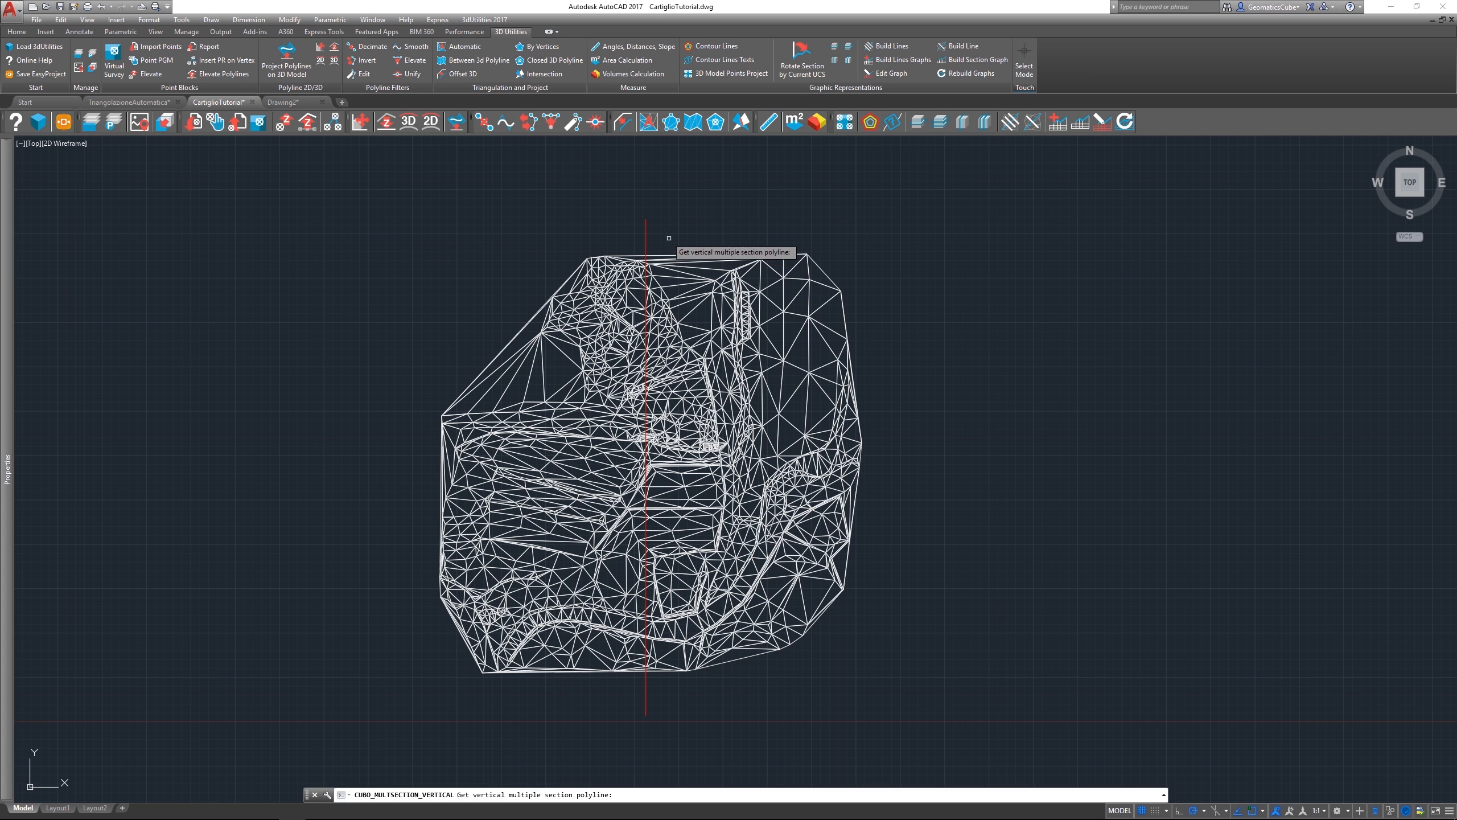
click(644, 227)
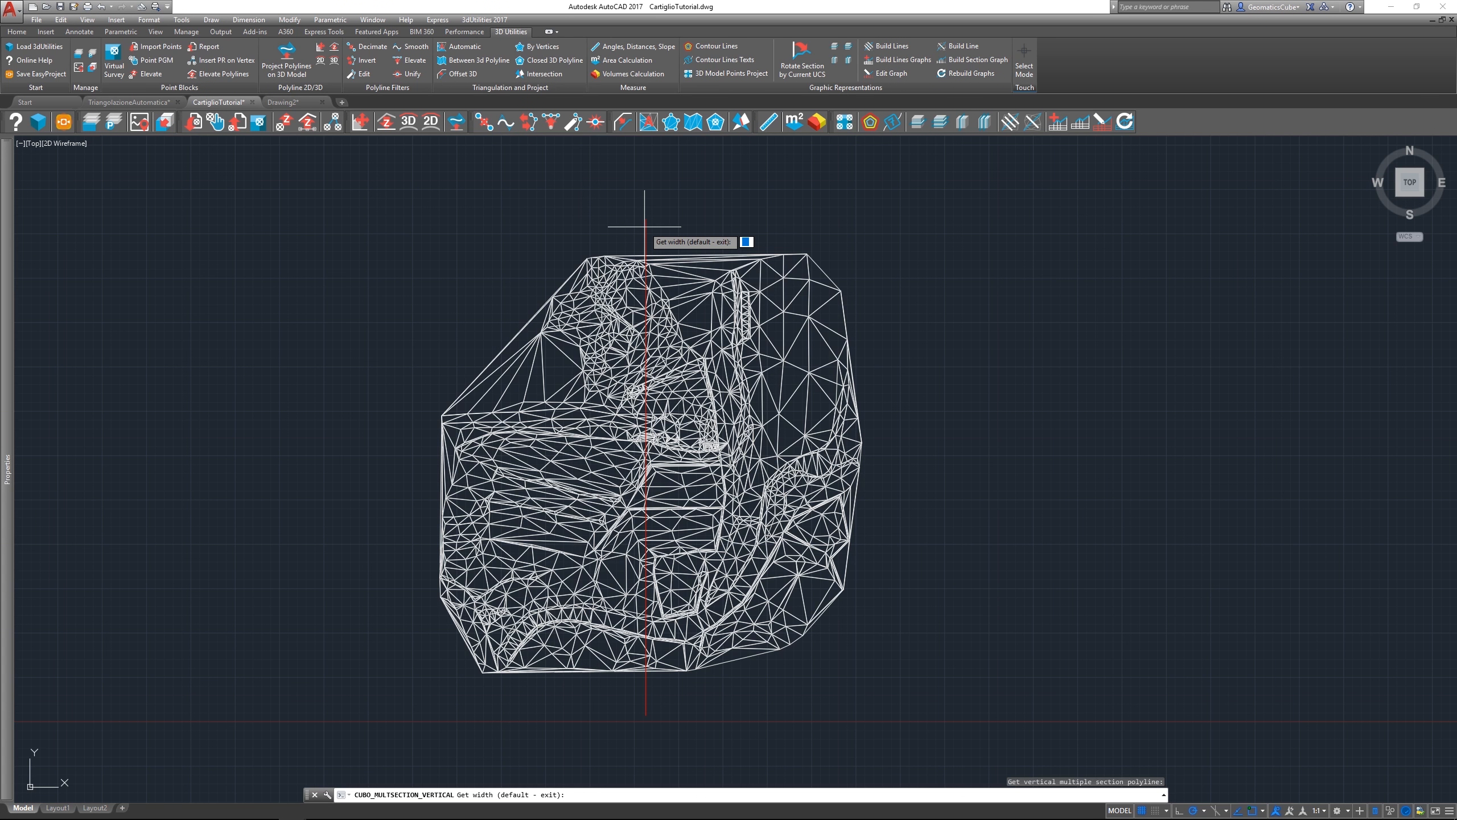
text(70)
key(Return)
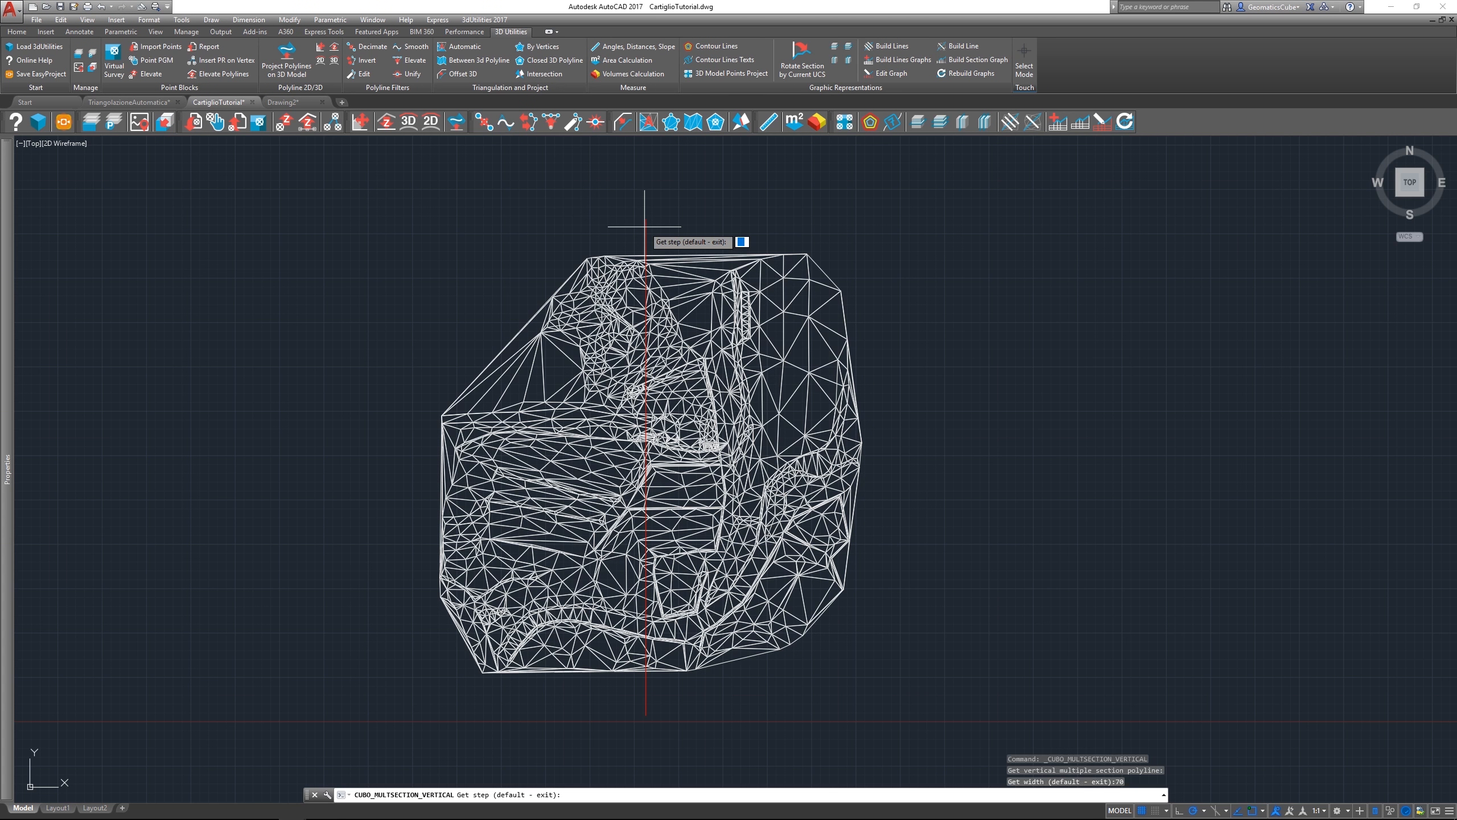
text(30)
key(Return)
Section the entire terrain mesh, creating the sections as polylines without alternate layers for consecutive sections.
click(363, 205)
click(959, 712)
key(Return)
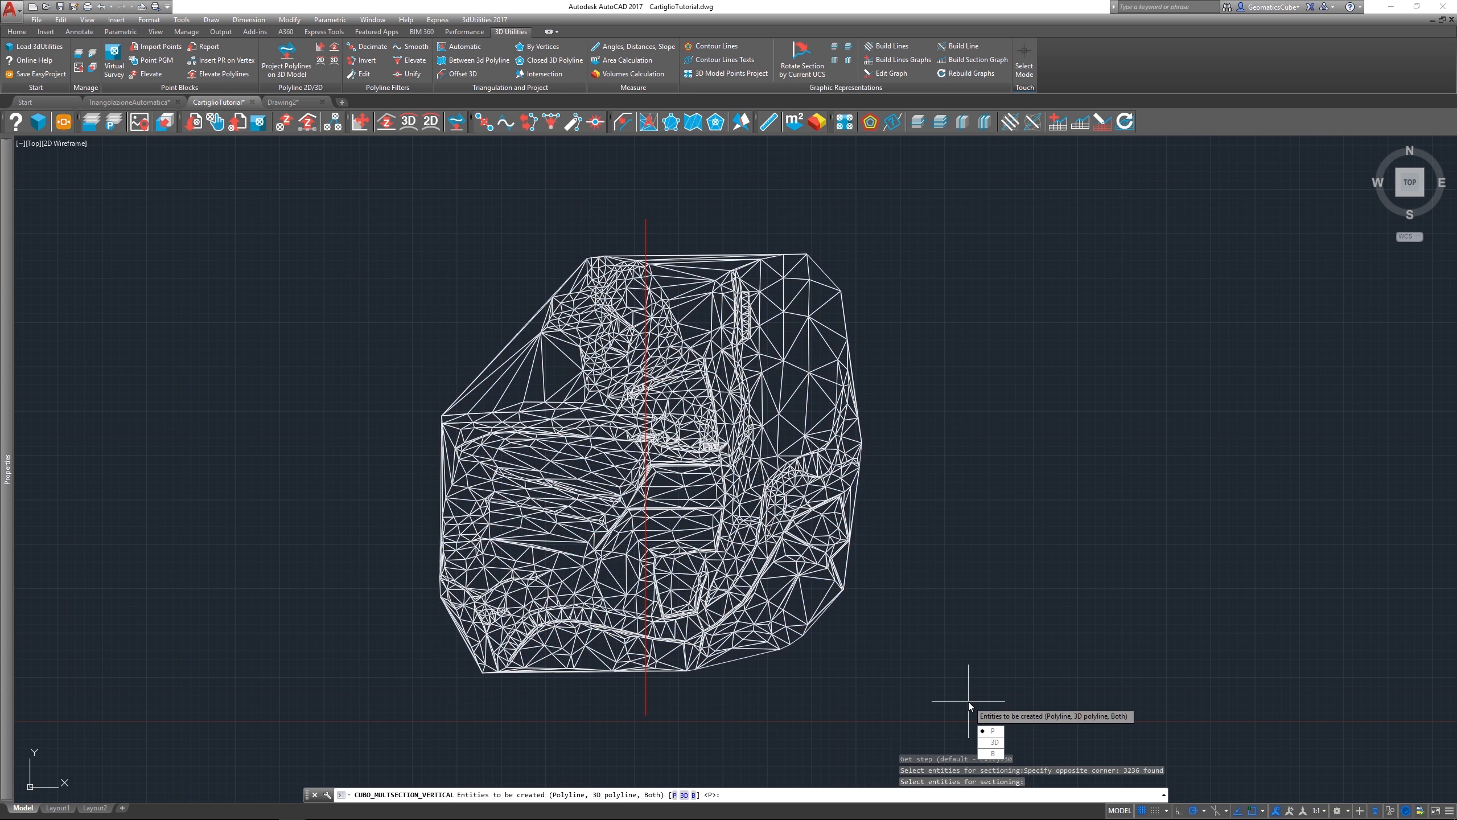
text(P)
key(Return)
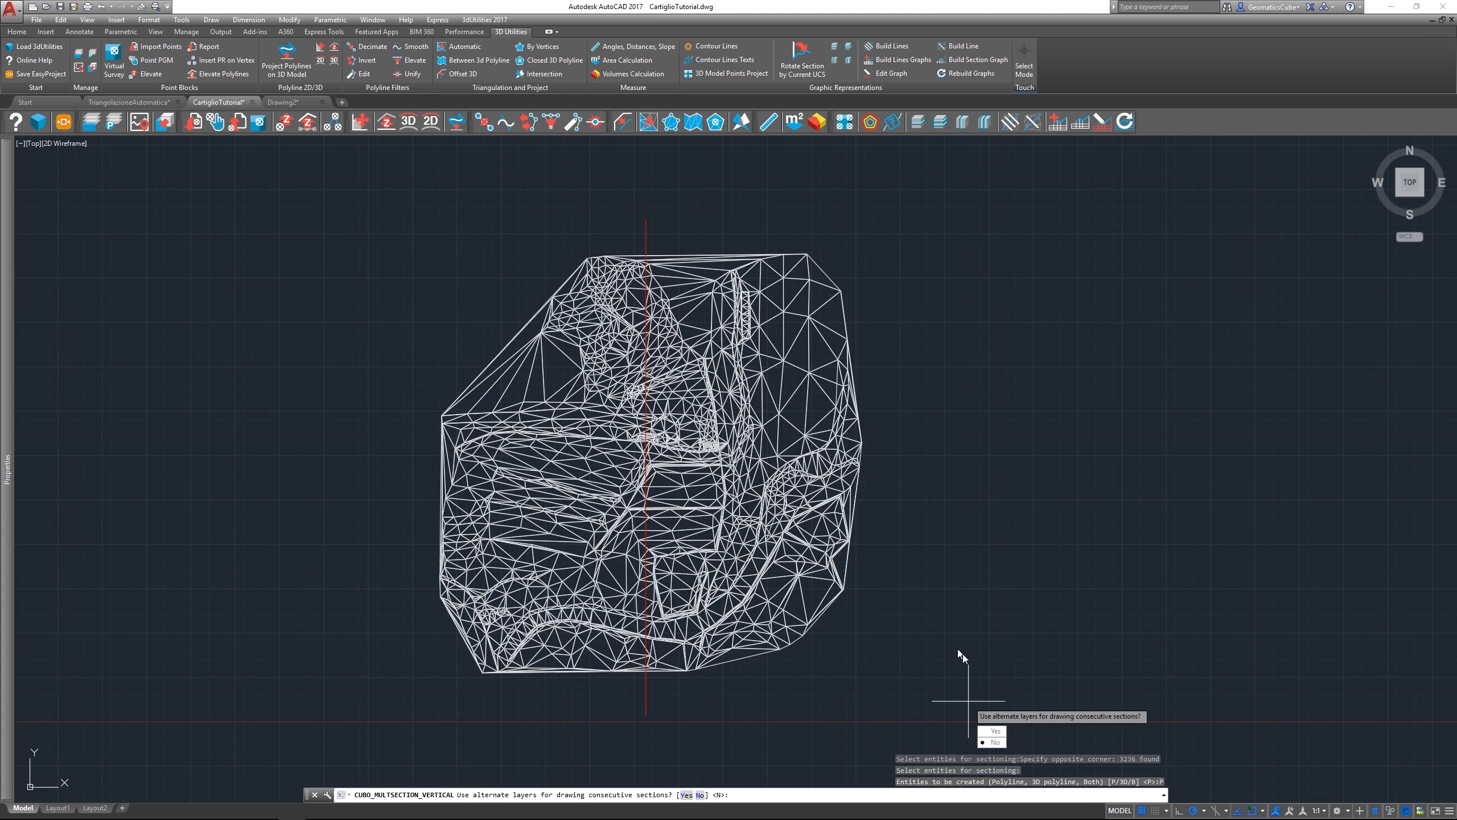
text(N)
key(Return)
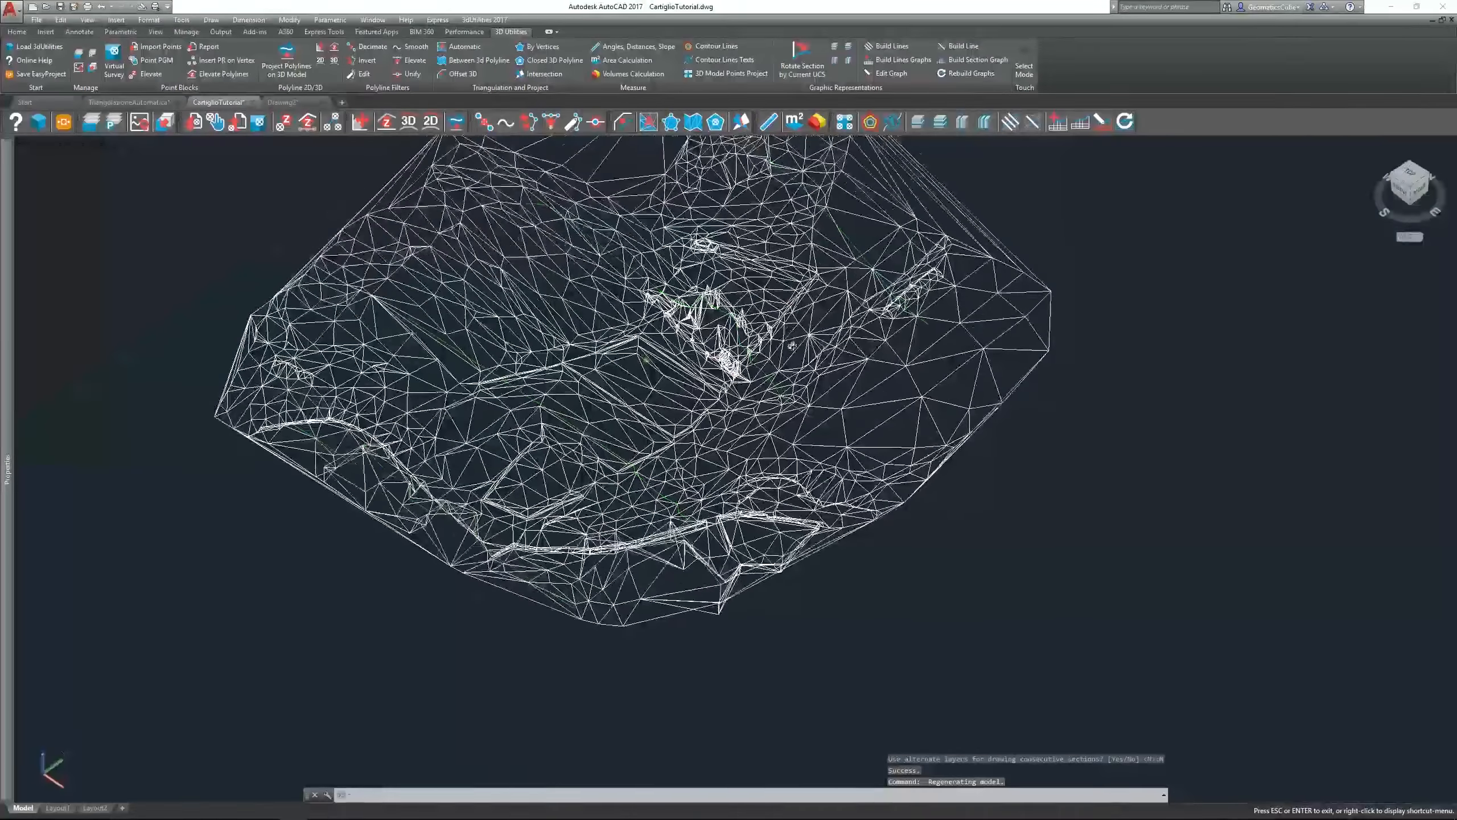
Examine the green multiple vertical sections across the terrain mesh in 3D.
scroll(803, 281, up, 4)
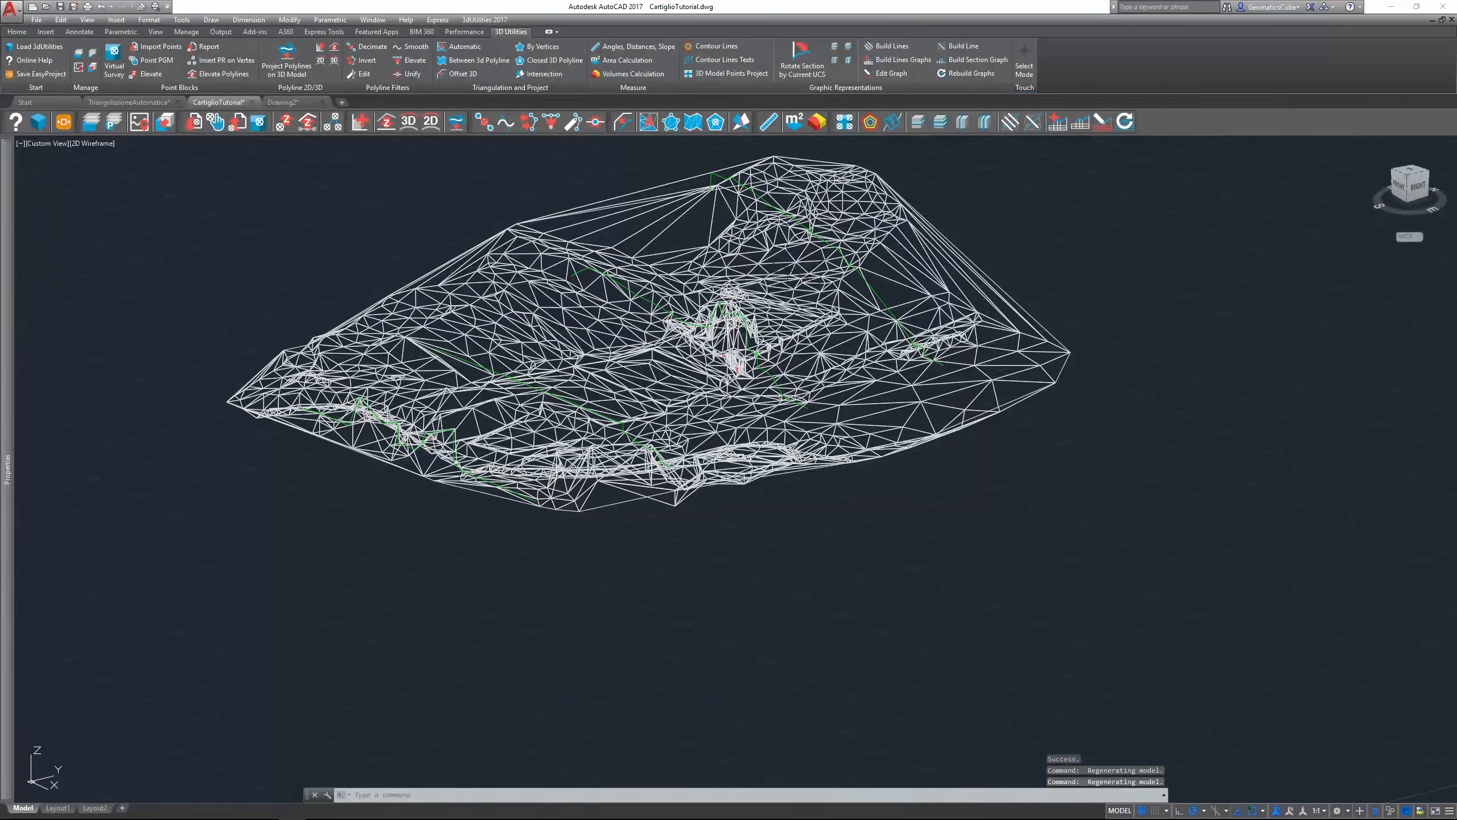
shift+middle_drag(876, 310, 899, 337)
scroll(898, 337, down, 2)
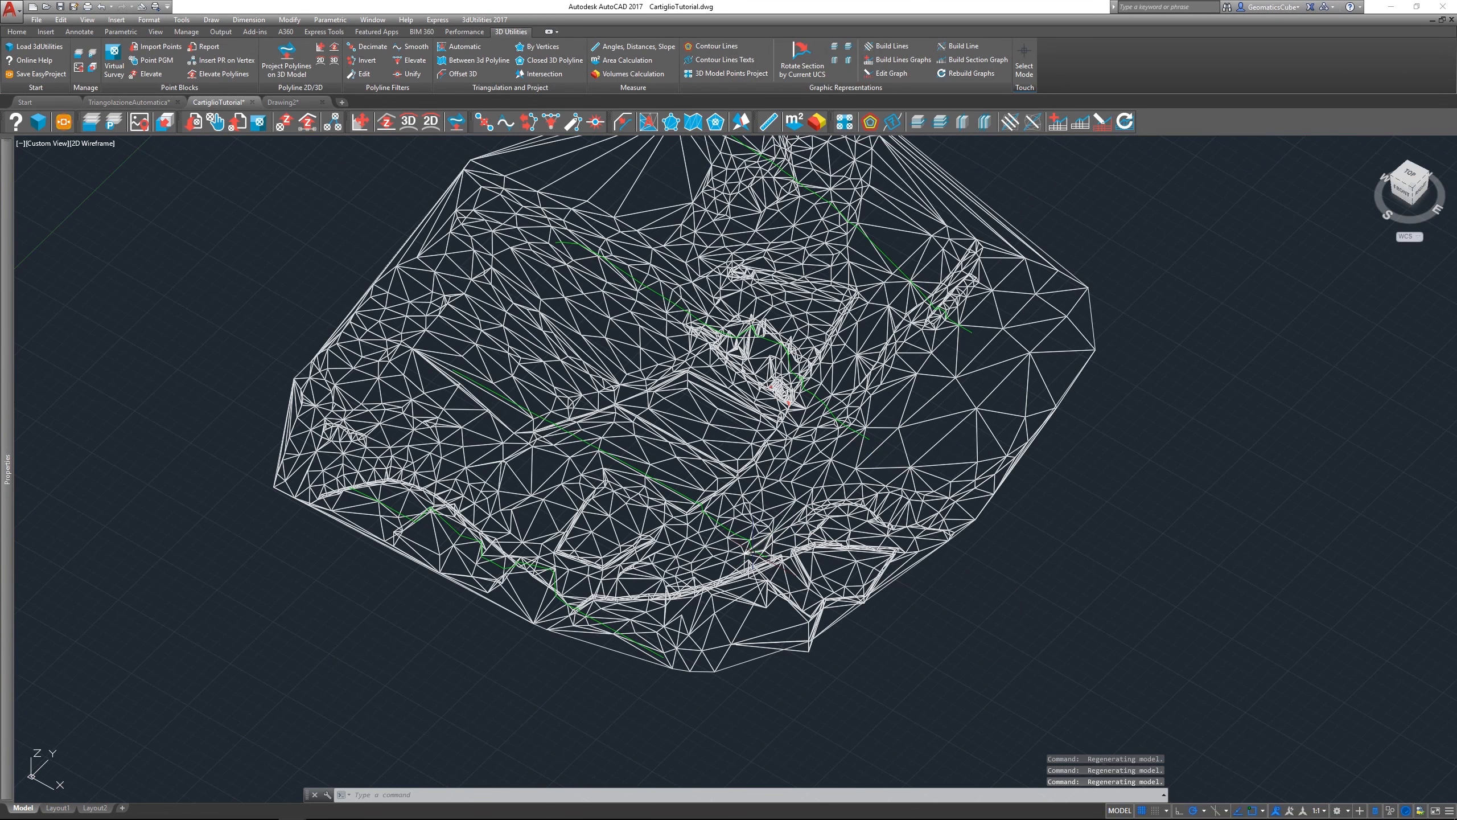
mouse_move(714, 534)
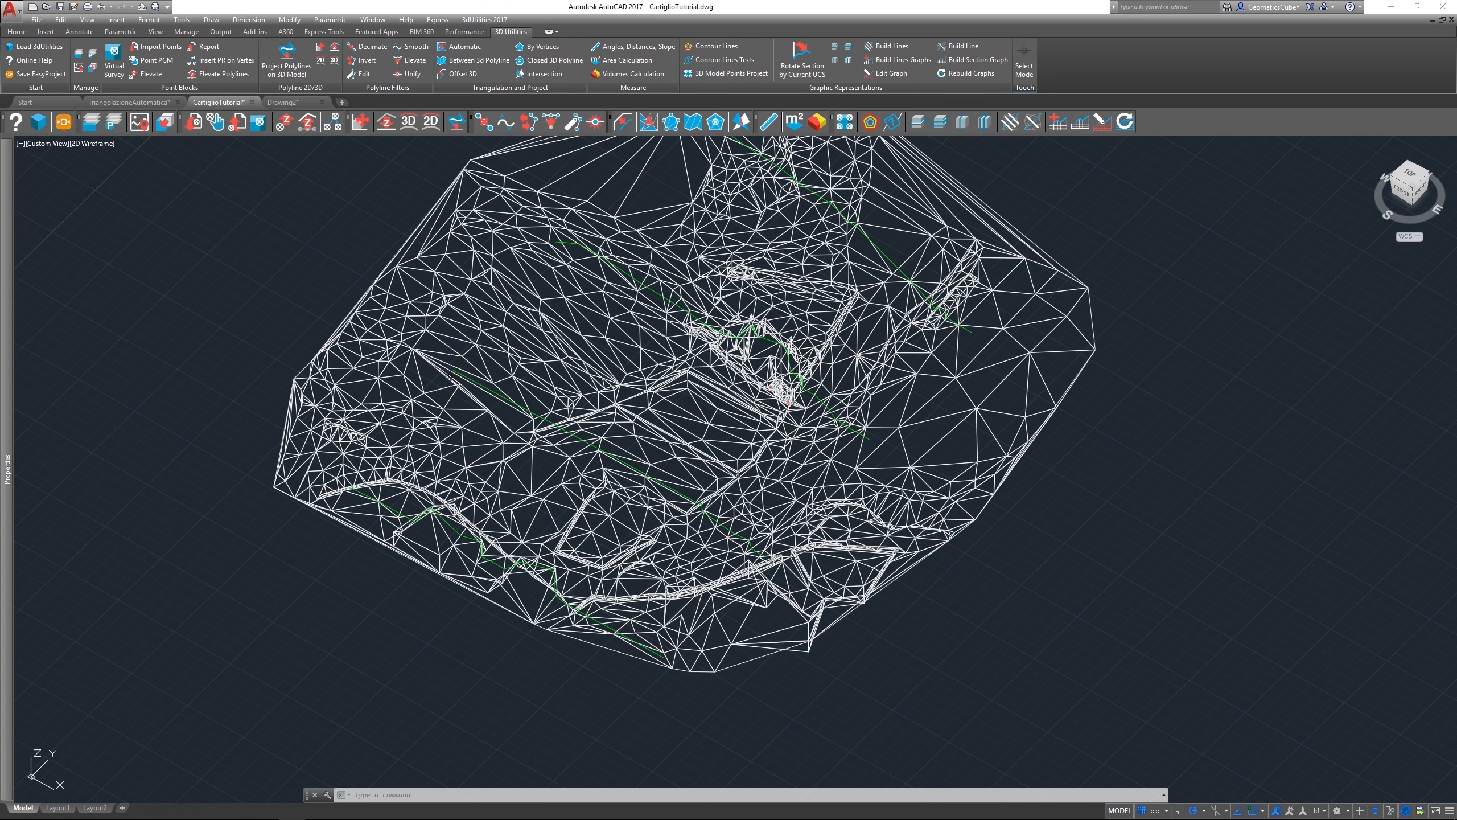
Switch to Drawing2 and review the full section graph with its annotation table.
click(283, 102)
scroll(792, 487, down, 8)
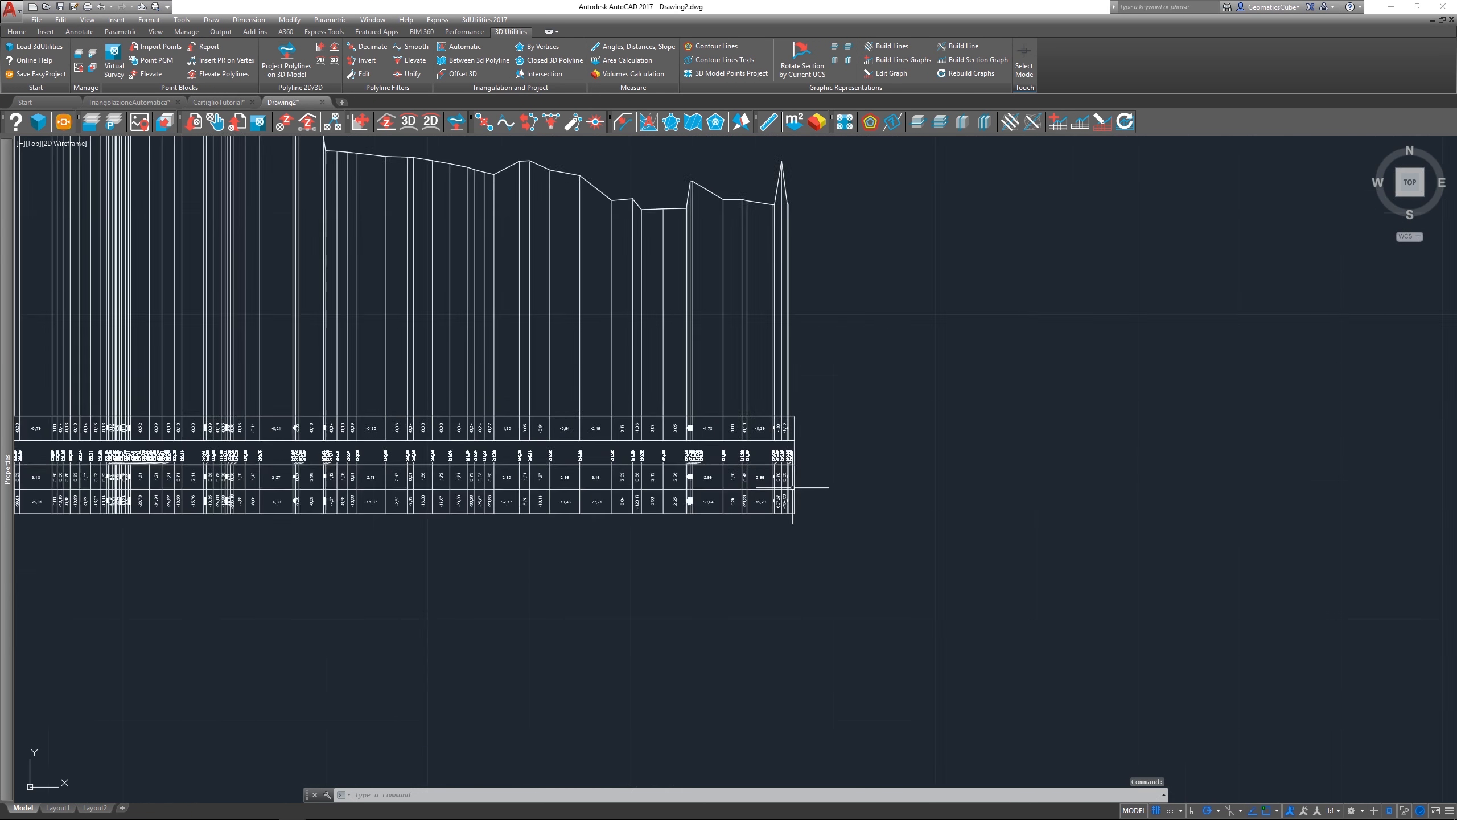
scroll(793, 488, down, 3)
middle_drag(801, 496, 1120, 607)
mouse_move(218, 101)
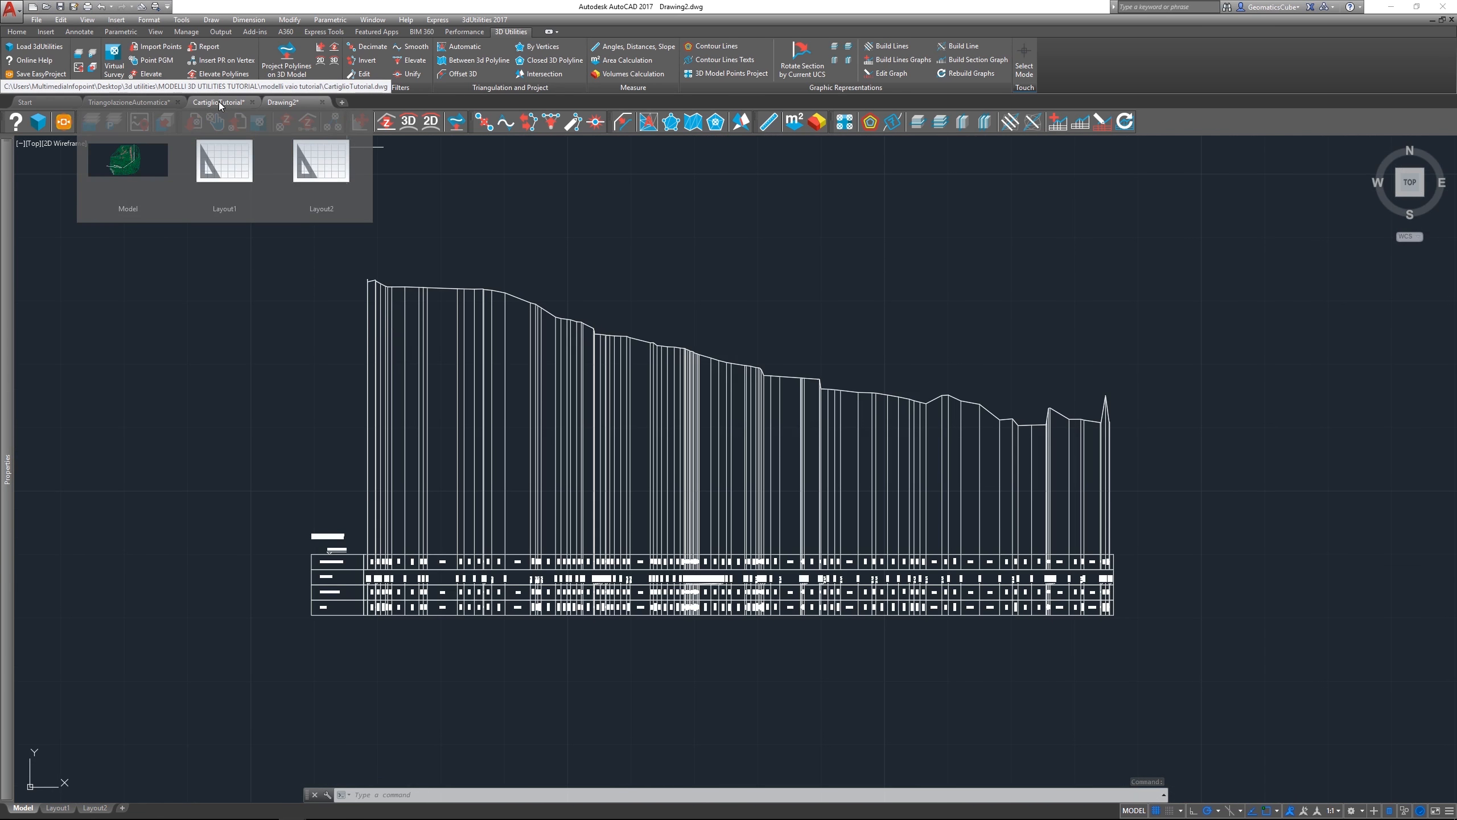